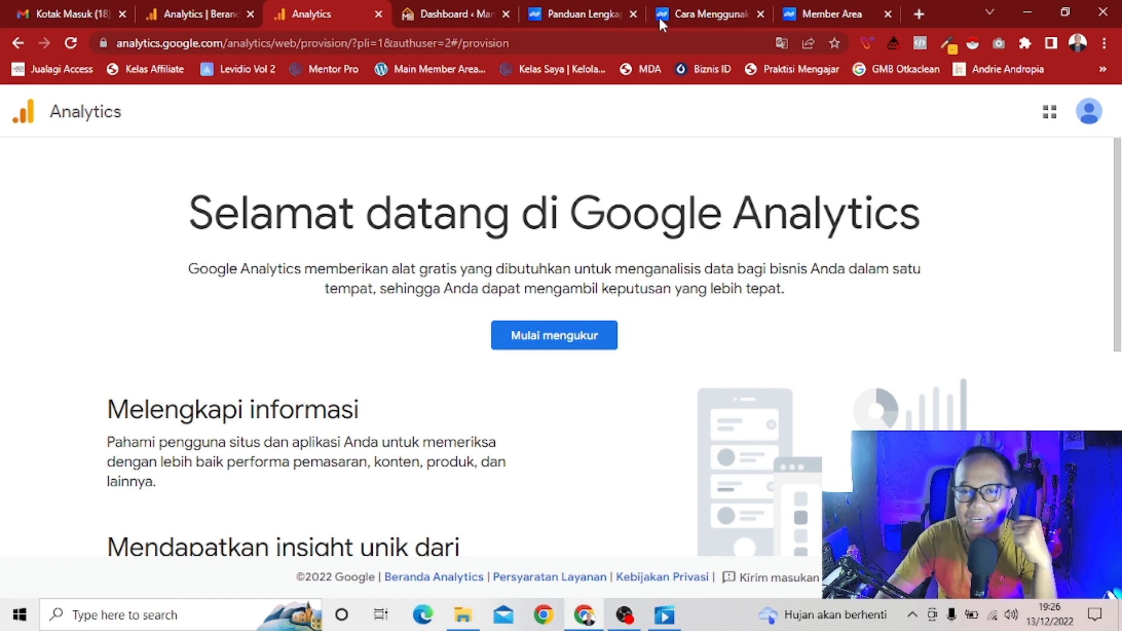
Read the Niagahoster article on using Google Analytics down to its list of data types
{"action": "left_click", "coordinate": [603, 8]}
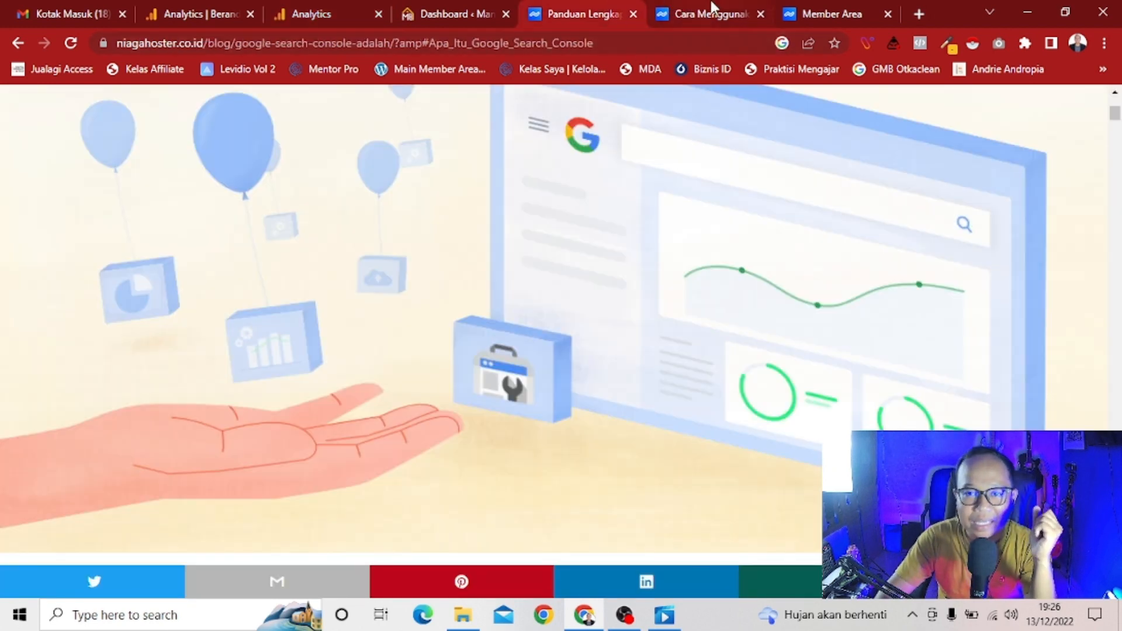
{"action": "left_click", "coordinate": [711, 12]}
{"action": "scroll", "coordinate": [730, 345], "scroll_direction": "down", "scroll_amount": 2}
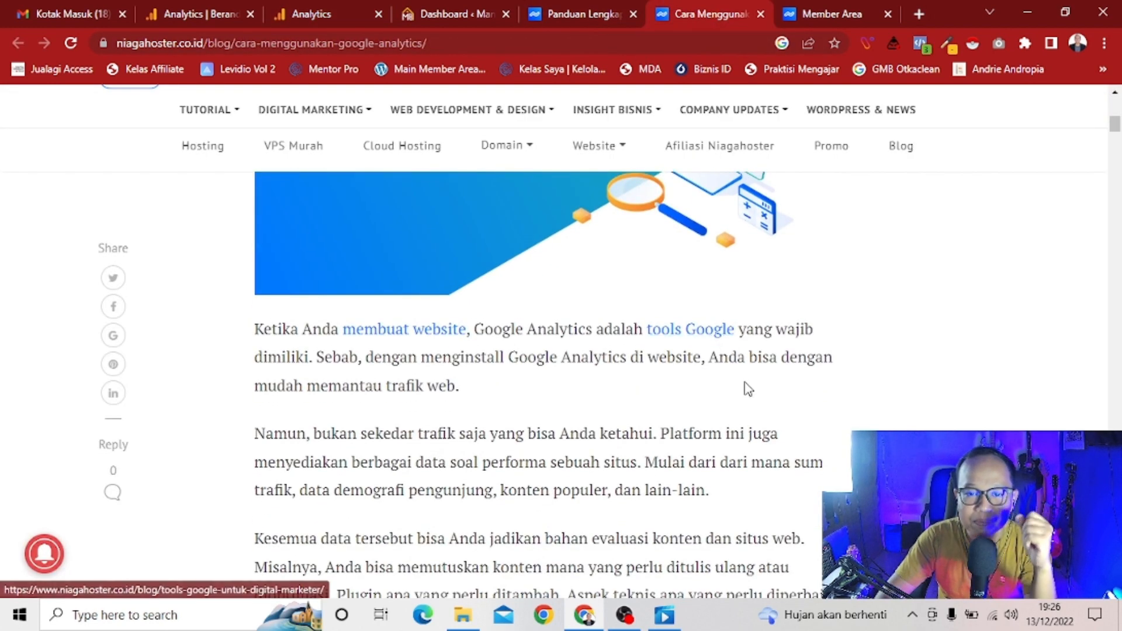
{"action": "scroll", "coordinate": [744, 377], "scroll_direction": "down", "scroll_amount": 3}
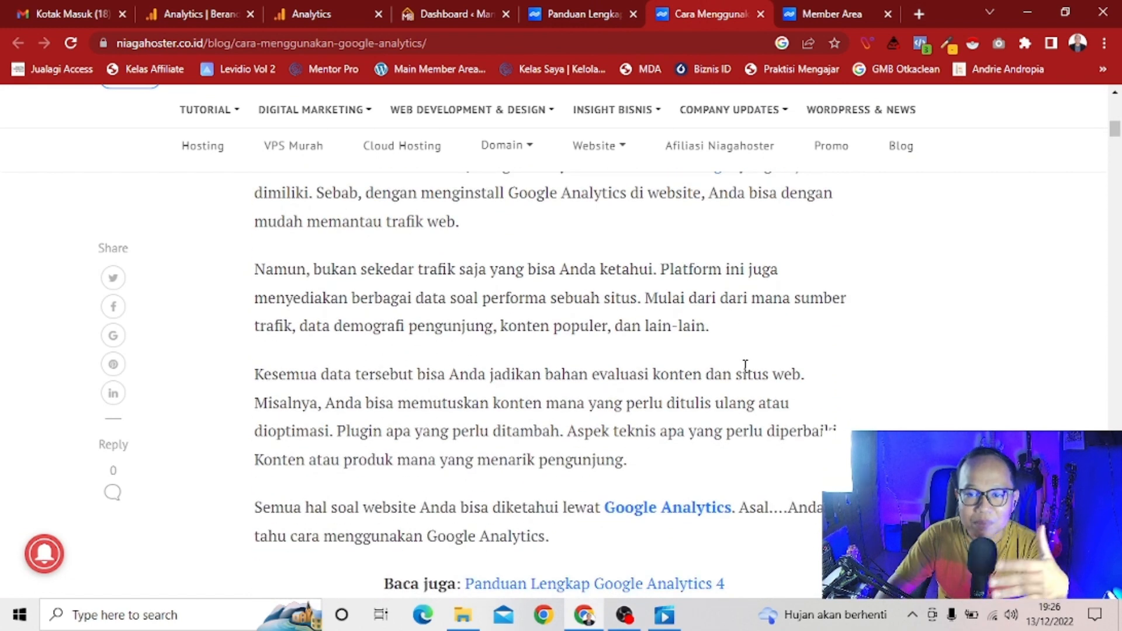
{"action": "scroll", "coordinate": [745, 375], "scroll_direction": "down", "scroll_amount": 10}
{"action": "scroll", "coordinate": [750, 371], "scroll_direction": "up", "scroll_amount": 2}
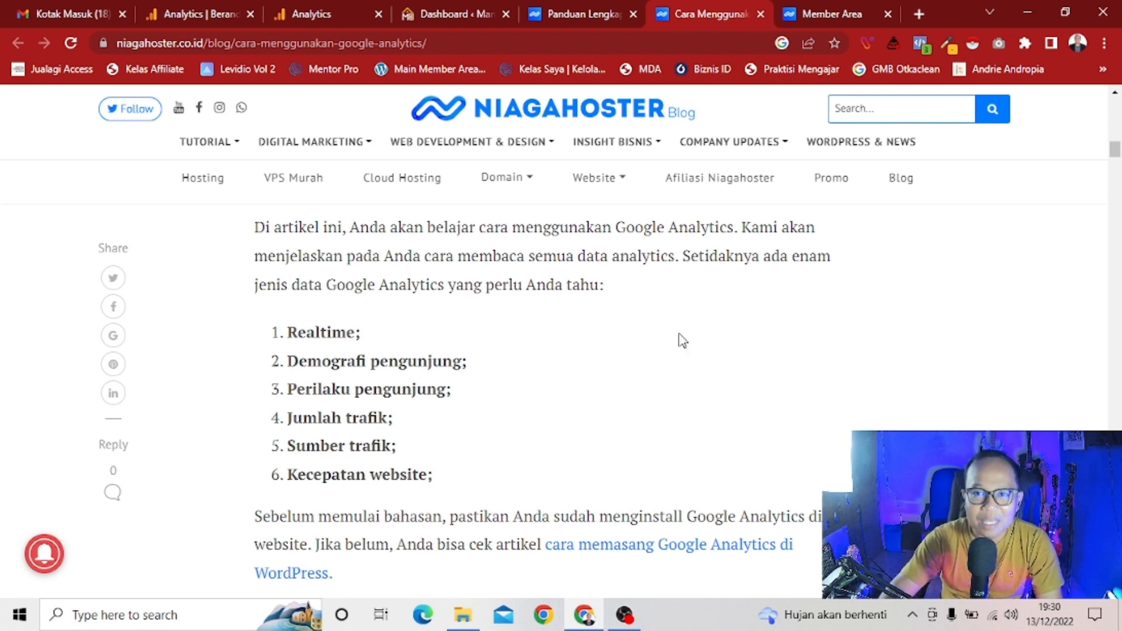
Check that Gmail and Google Analytics are signed in with the same Google account
{"action": "left_click", "coordinate": [64, 6]}
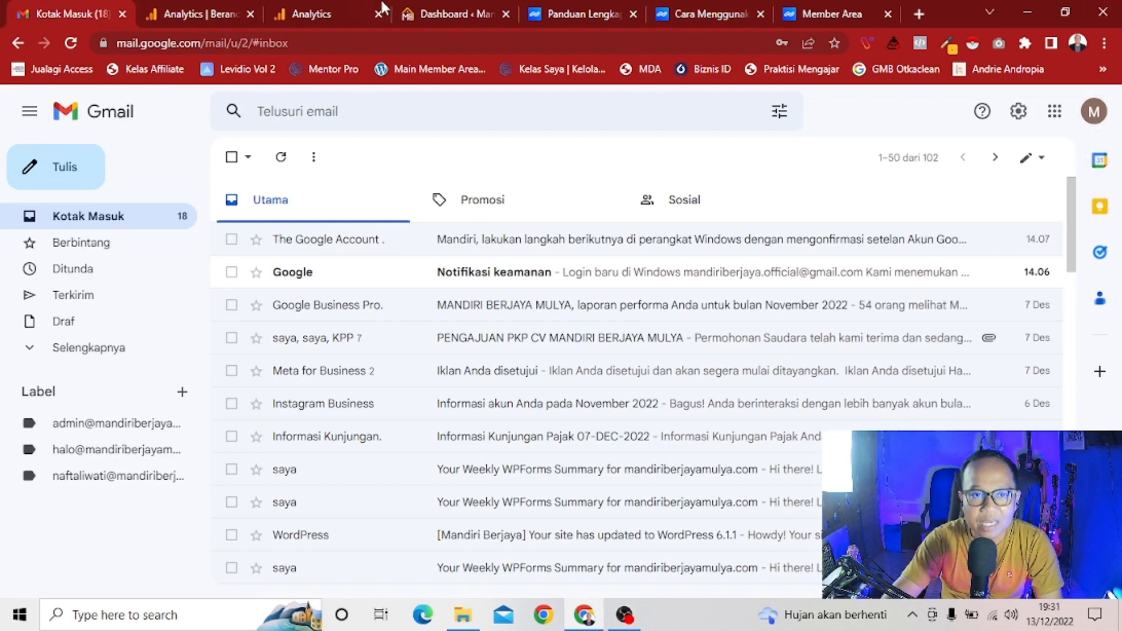
{"action": "left_click", "coordinate": [295, 12]}
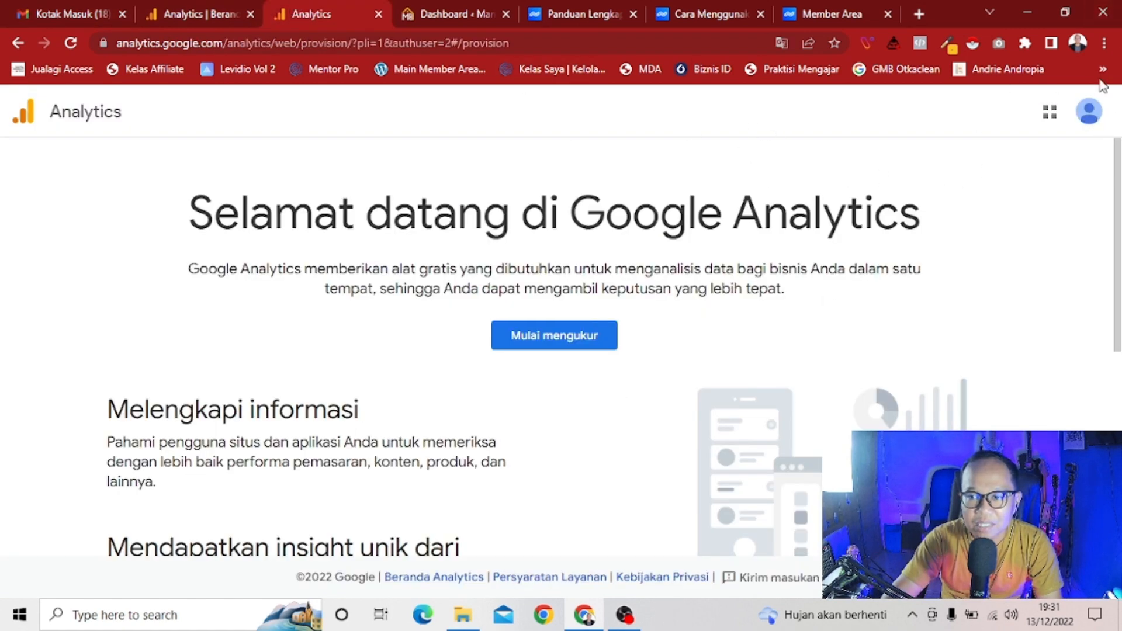
{"action": "left_click", "coordinate": [1088, 112]}
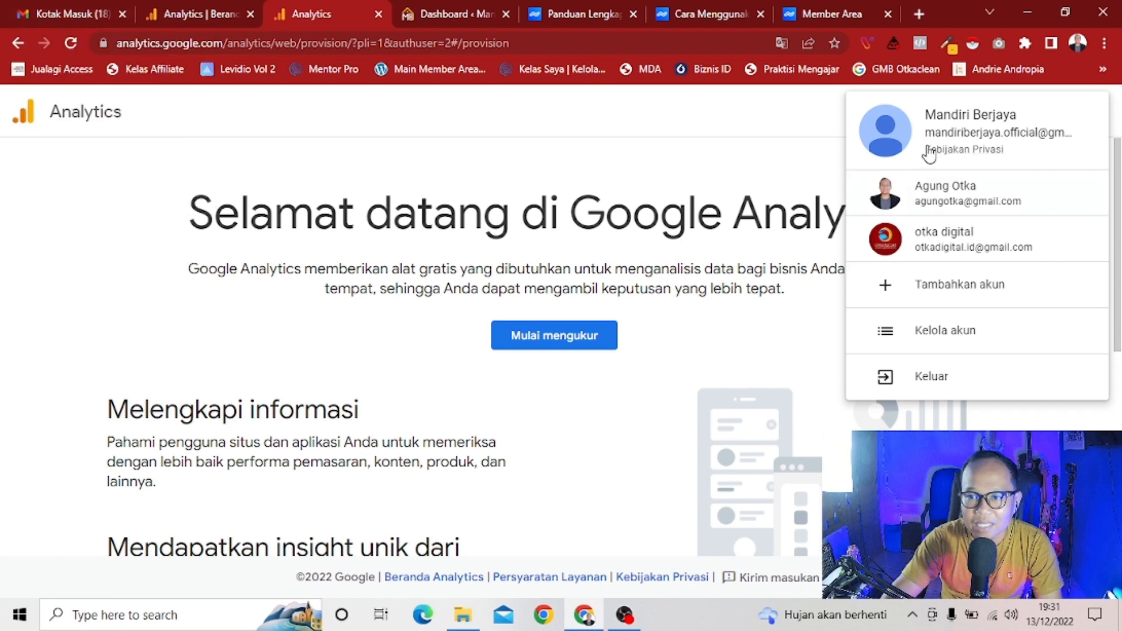
{"action": "left_click", "coordinate": [87, 13]}
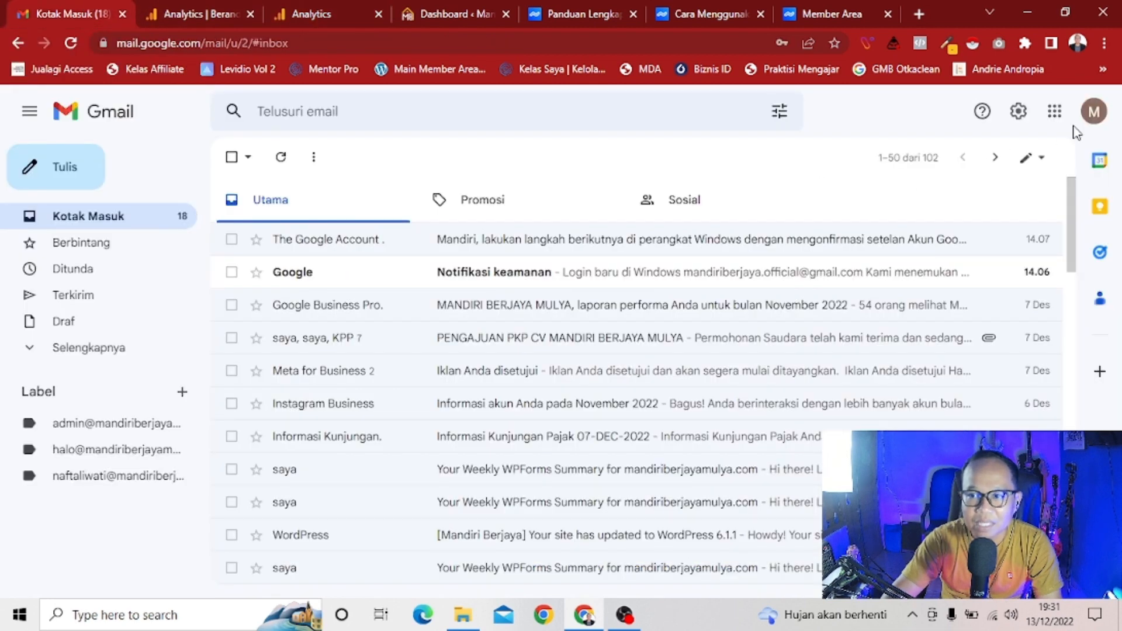
{"action": "left_click", "coordinate": [1094, 120]}
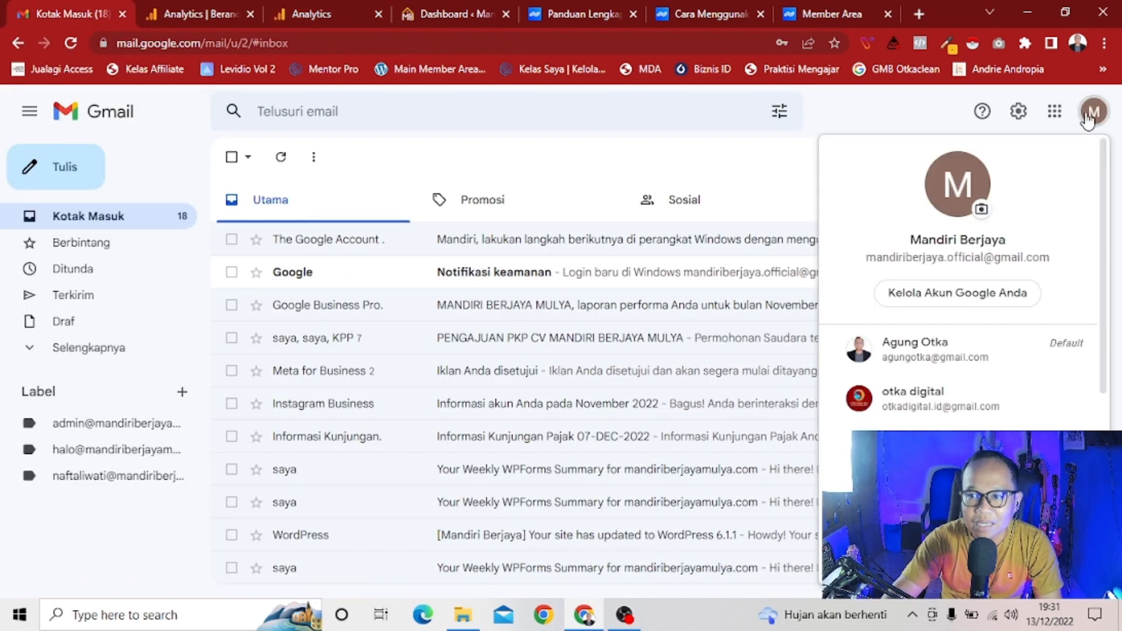
{"action": "left_click", "coordinate": [1095, 113]}
{"action": "left_click", "coordinate": [349, 5]}
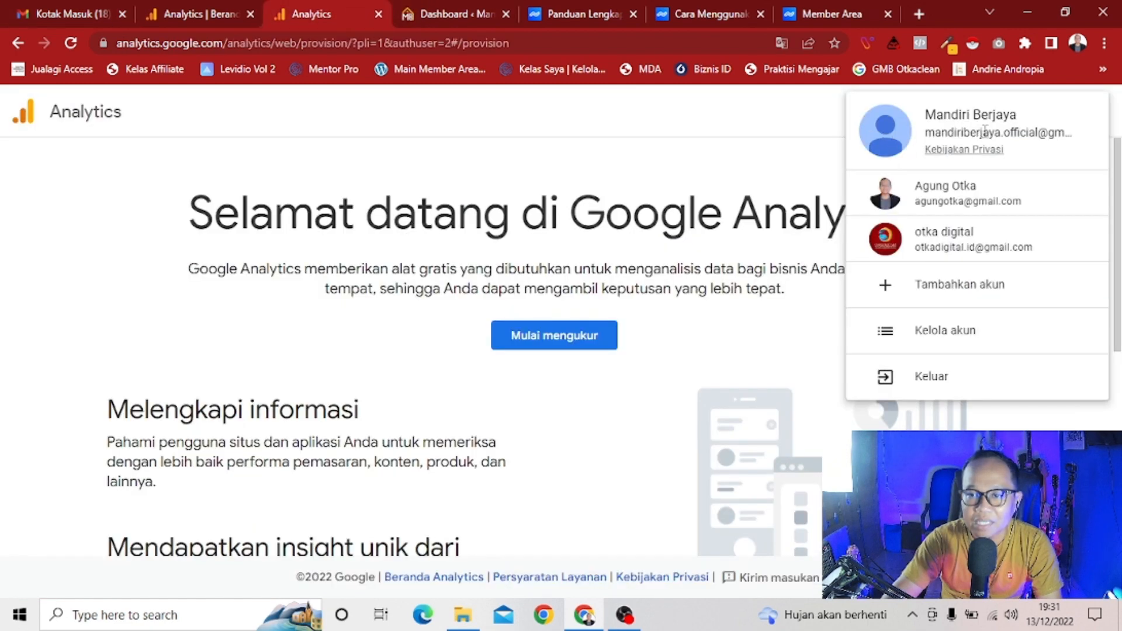
{"action": "left_click", "coordinate": [736, 144]}
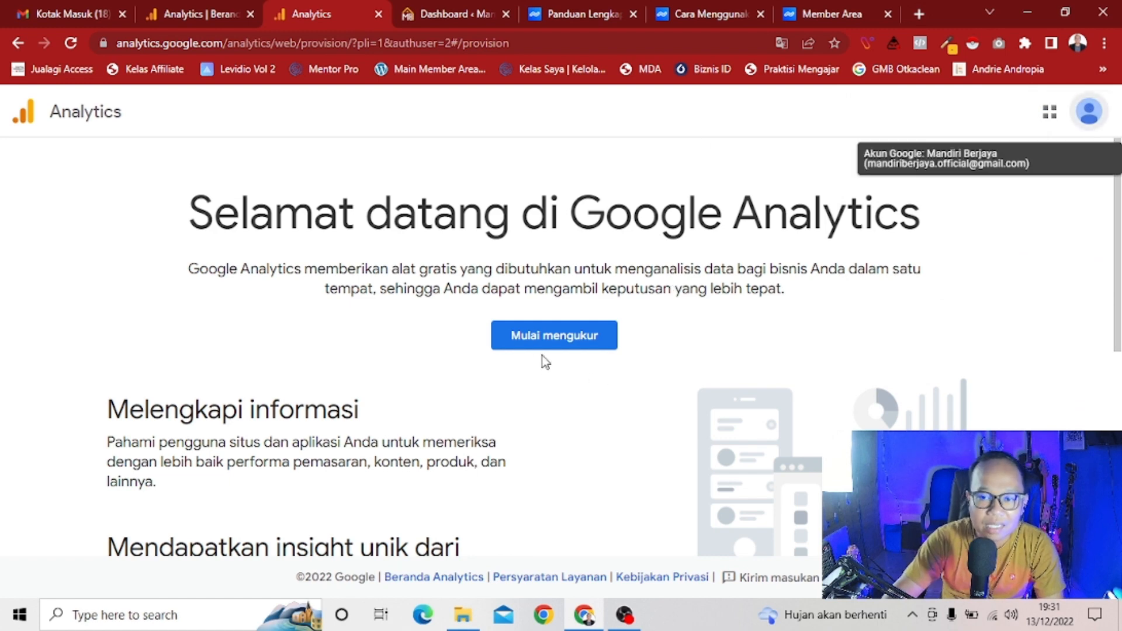
Start the Google Analytics setup and name the new account Mandiri Berjaya Mulya
{"action": "left_click", "coordinate": [583, 343]}
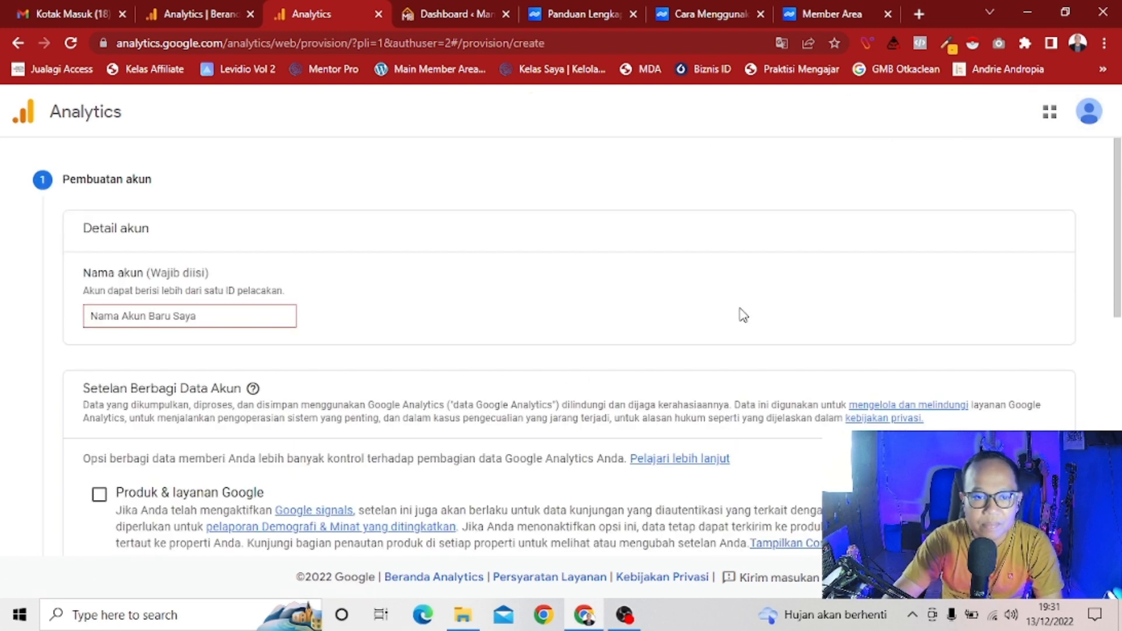
{"action": "left_click", "coordinate": [218, 318]}
{"action": "left_click", "coordinate": [440, 262]}
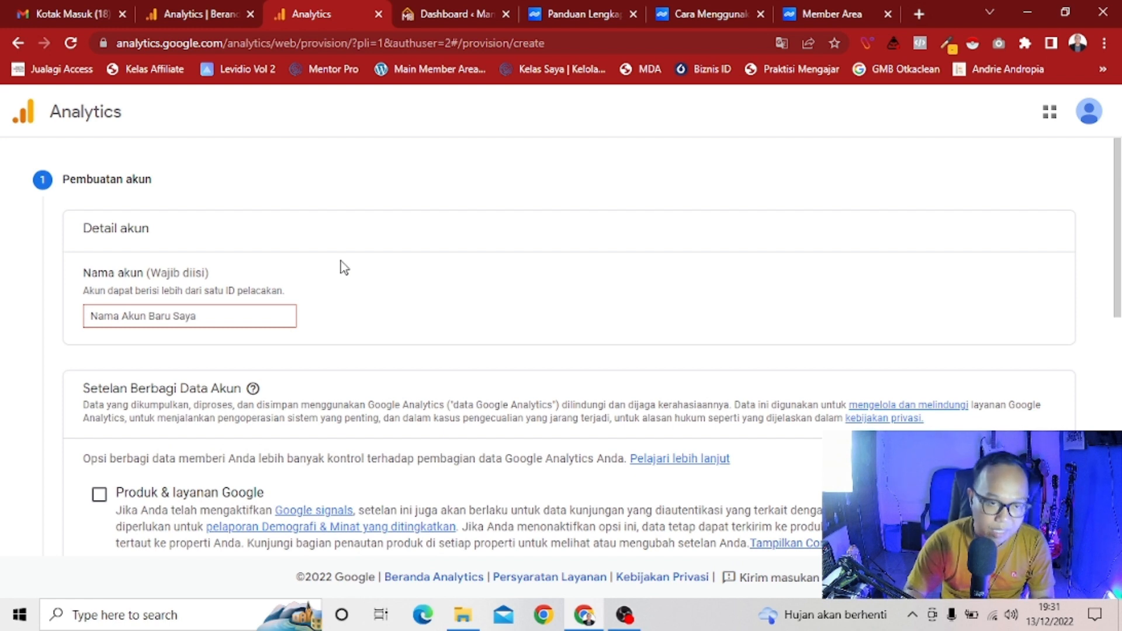
{"action": "left_click", "coordinate": [255, 318]}
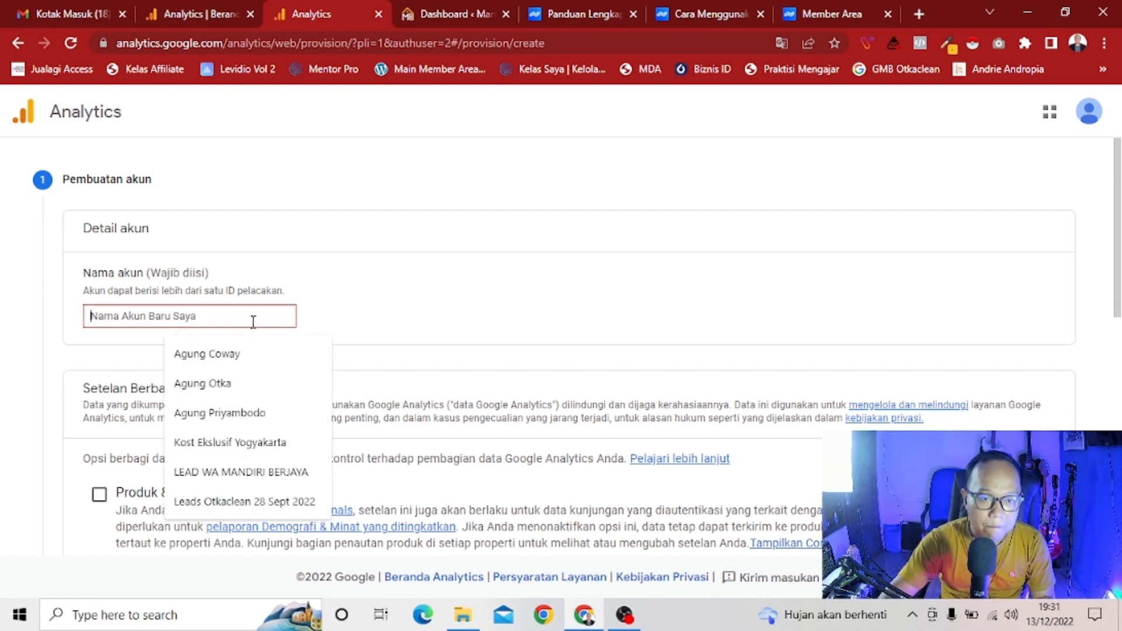
{"action": "type", "text": "M"}
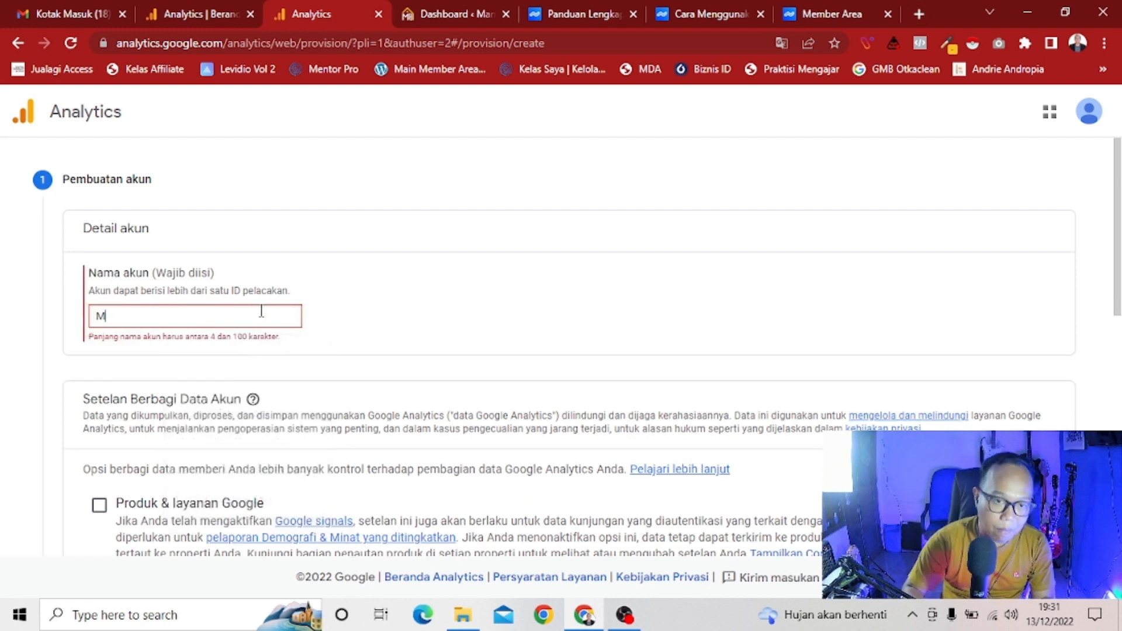
{"action": "type", "text": "andiri Berjay"}
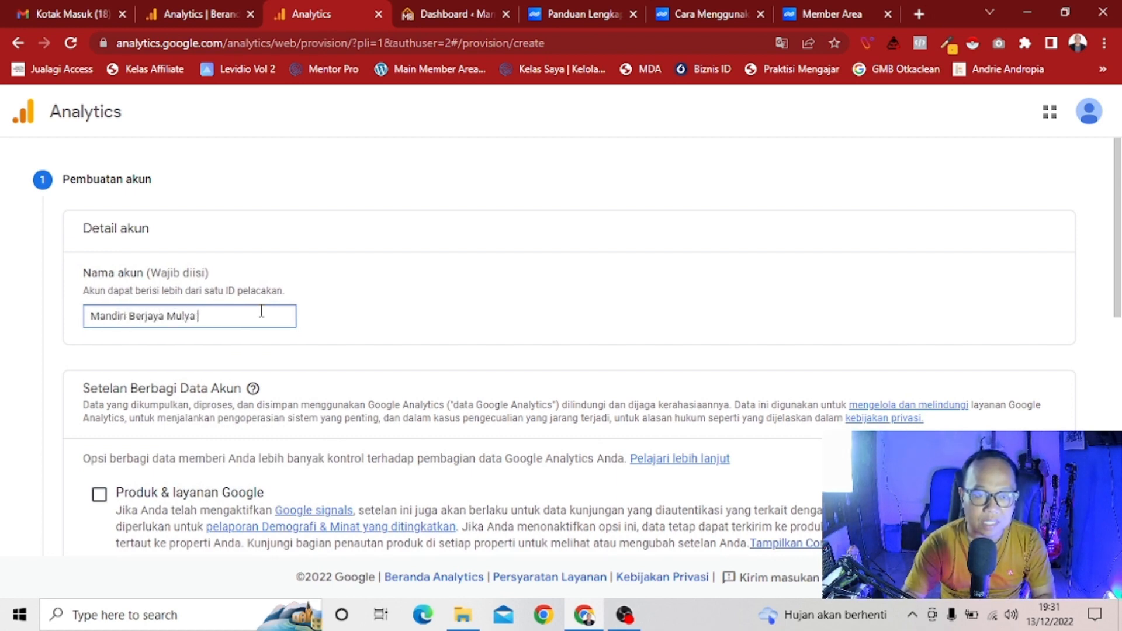
{"action": "type", "text": "a Mulya"}
Review the account data sharing settings, keep the default selections, and continue to the property setup
{"action": "scroll", "coordinate": [346, 304], "scroll_direction": "down", "scroll_amount": 4}
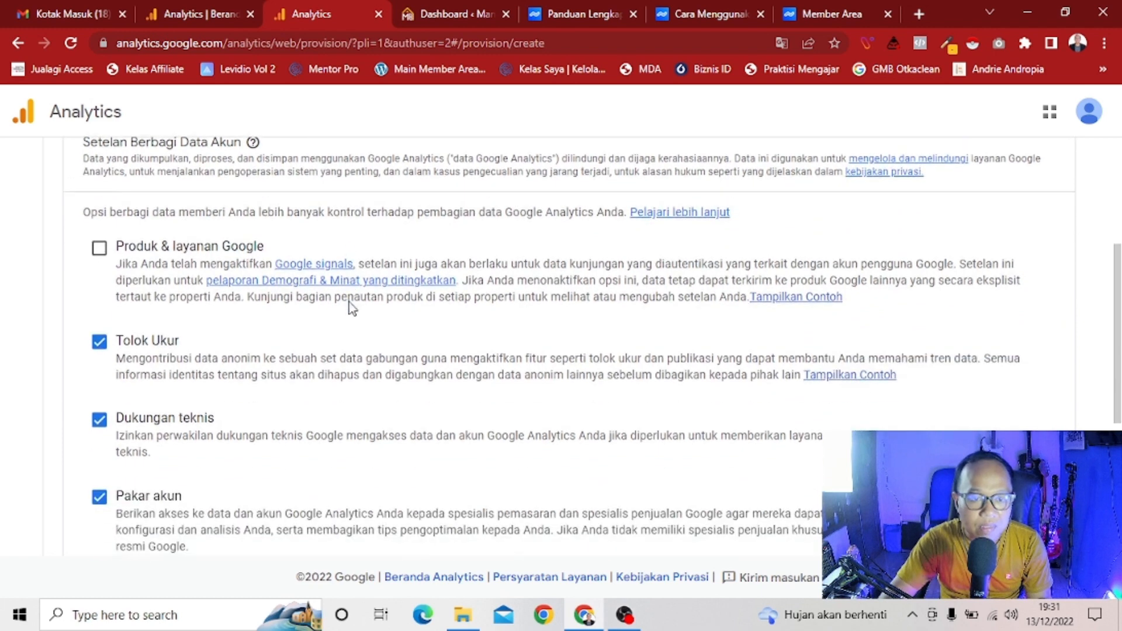
{"action": "scroll", "coordinate": [349, 303], "scroll_direction": "down", "scroll_amount": 1}
{"action": "scroll", "coordinate": [350, 302], "scroll_direction": "up", "scroll_amount": 1}
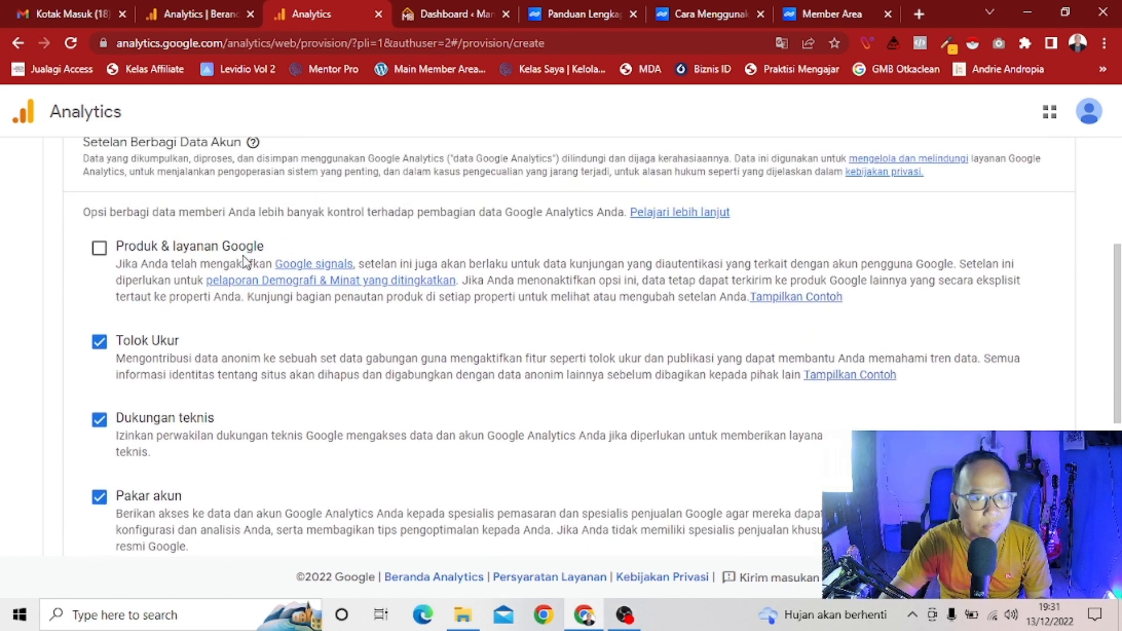
{"action": "scroll", "coordinate": [240, 251], "scroll_direction": "up", "scroll_amount": 2}
{"action": "scroll", "coordinate": [175, 282], "scroll_direction": "down", "scroll_amount": 2}
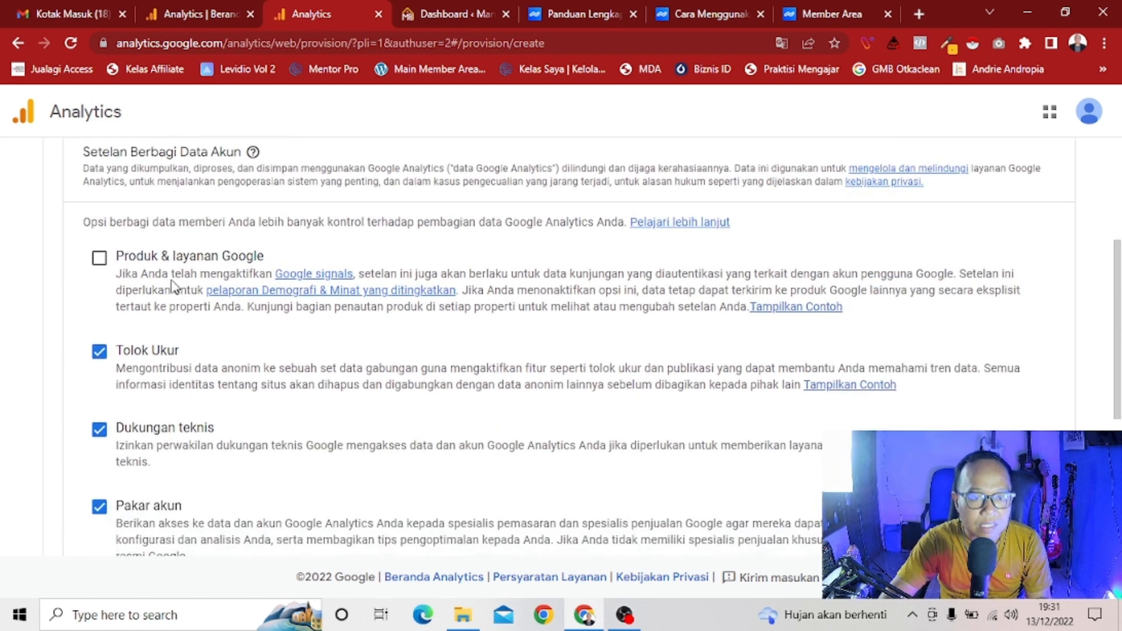
{"action": "scroll", "coordinate": [172, 287], "scroll_direction": "down", "scroll_amount": 1}
{"action": "scroll", "coordinate": [146, 345], "scroll_direction": "down", "scroll_amount": 2}
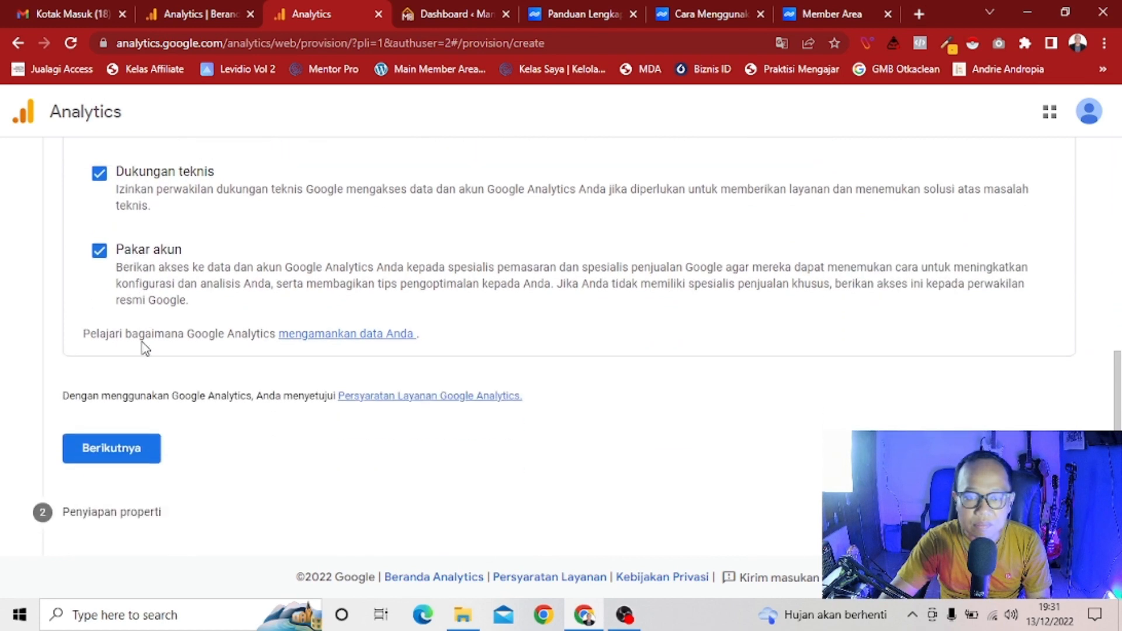
{"action": "scroll", "coordinate": [142, 342], "scroll_direction": "up", "scroll_amount": 3}
{"action": "scroll", "coordinate": [123, 370], "scroll_direction": "down", "scroll_amount": 4}
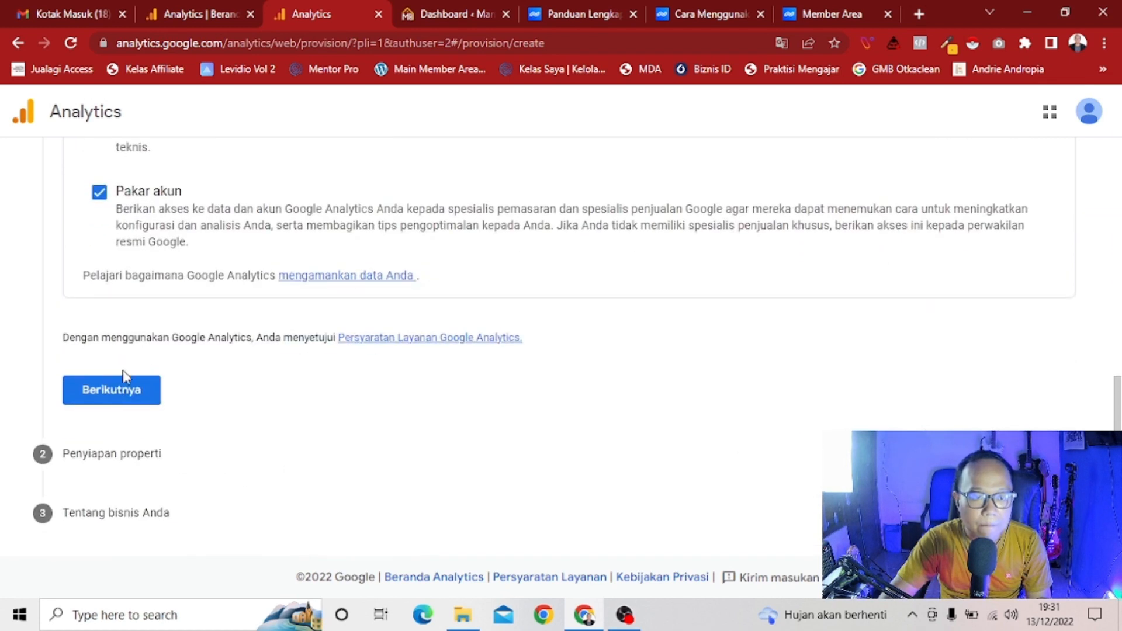
{"action": "left_click", "coordinate": [125, 396]}
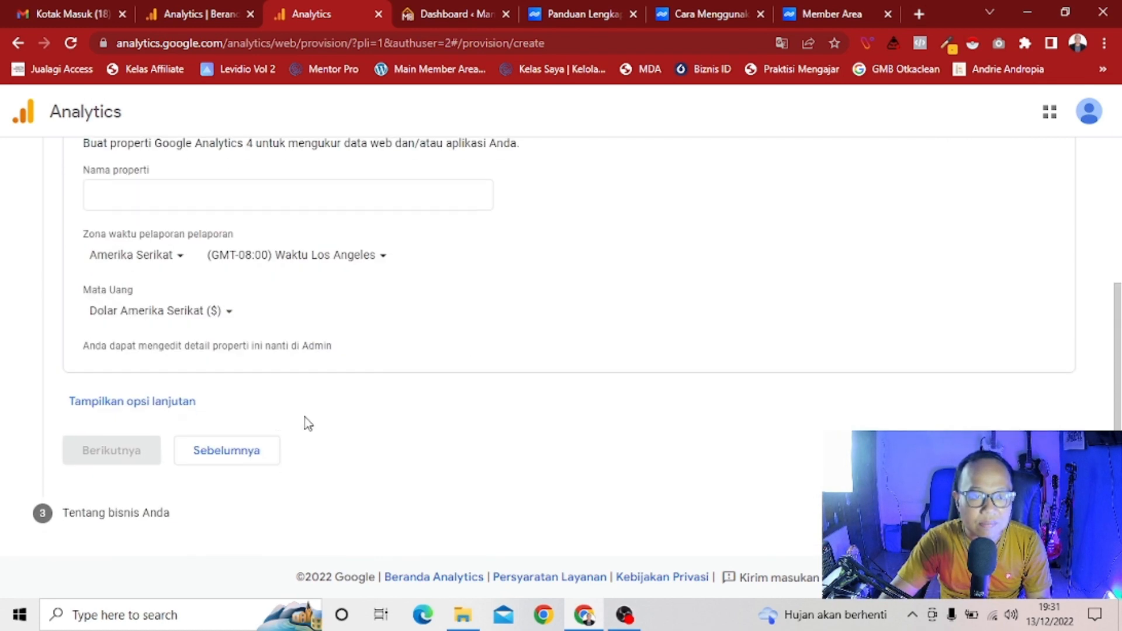
Name the new Google Analytics 4 property mandiriberjayamulya.com
{"action": "scroll", "coordinate": [372, 284], "scroll_direction": "up", "scroll_amount": 1}
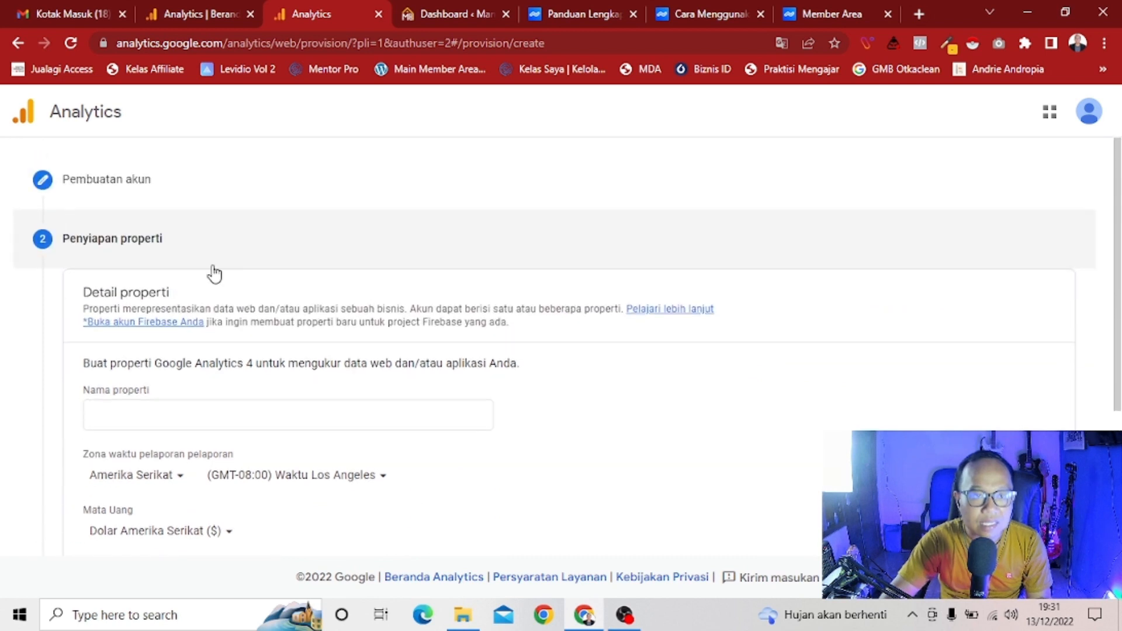
{"action": "left_click", "coordinate": [170, 418]}
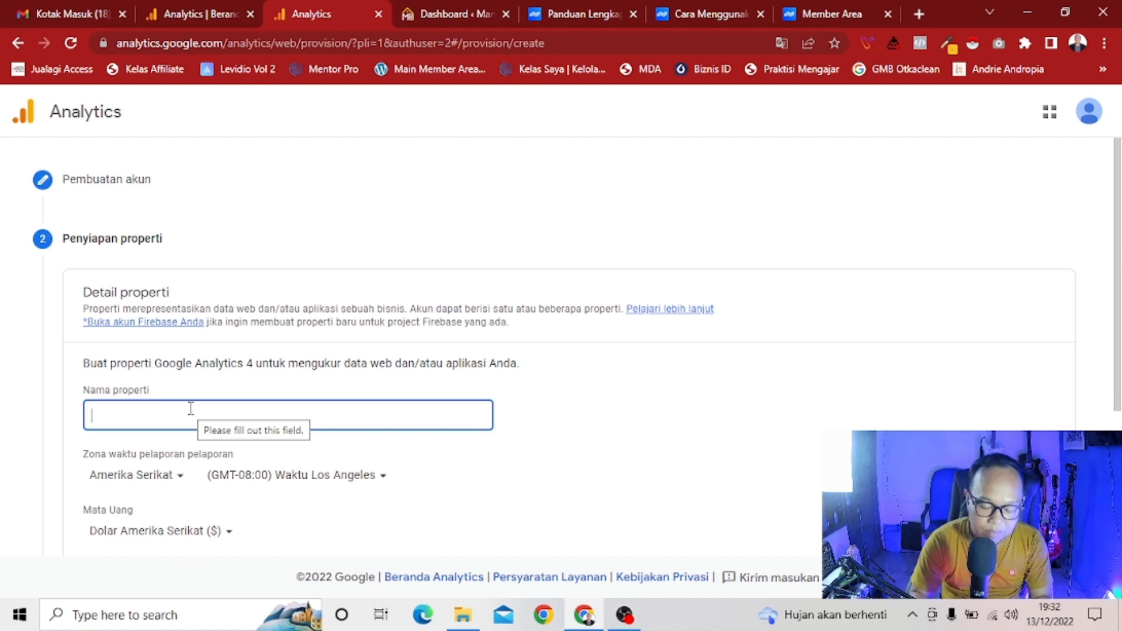
{"action": "type", "text": "mandi"}
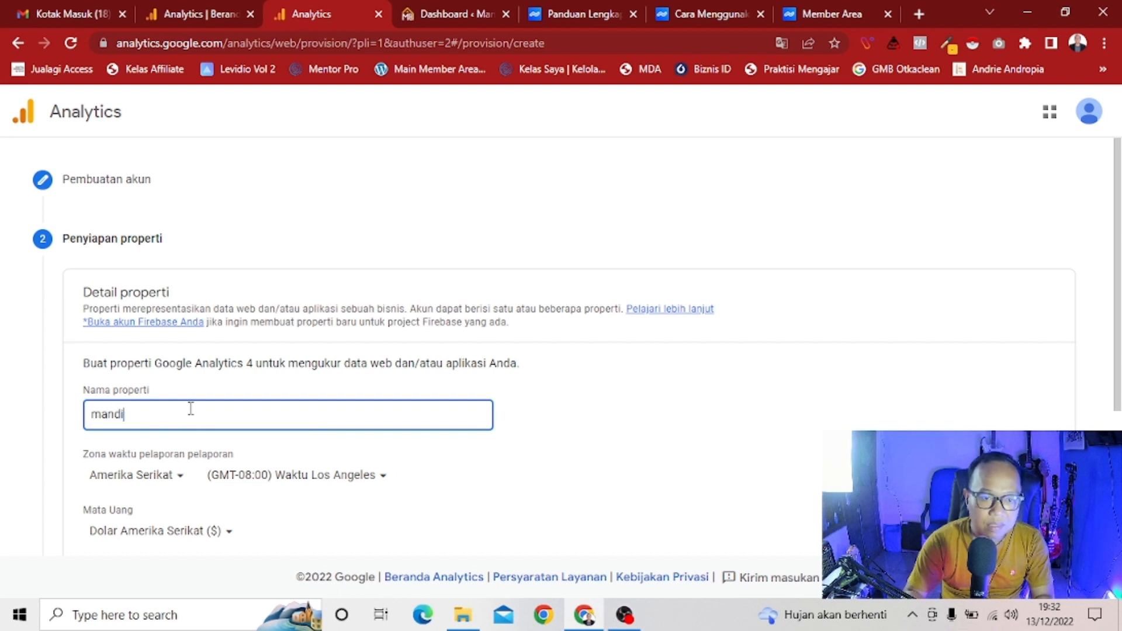
{"action": "type", "text": "riberka"}
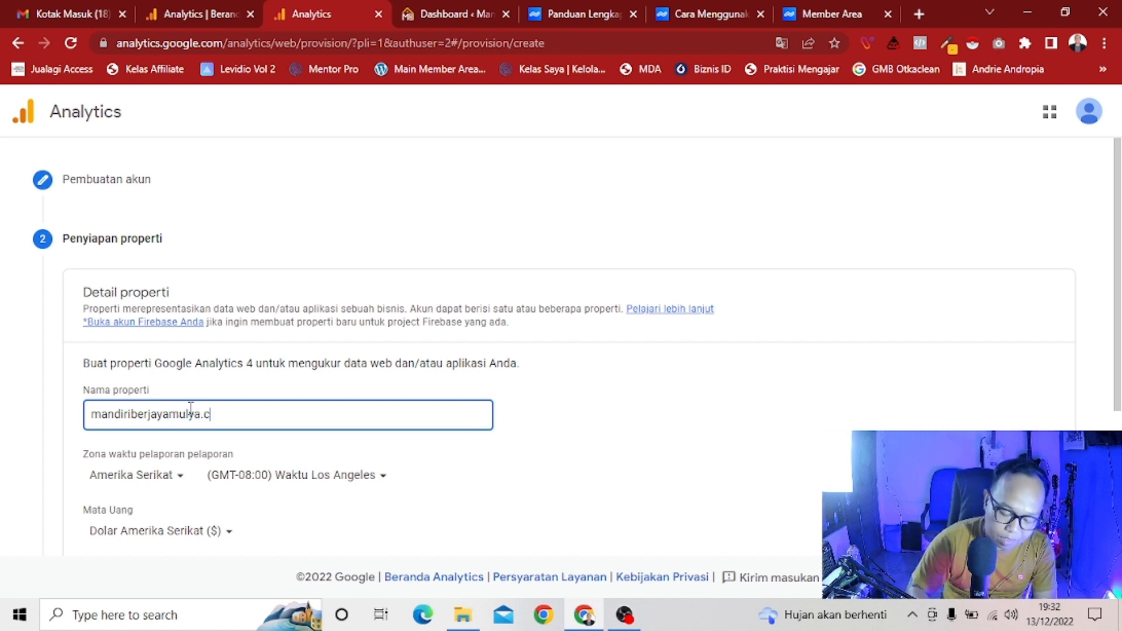
{"action": "left_click", "coordinate": [502, 472]}
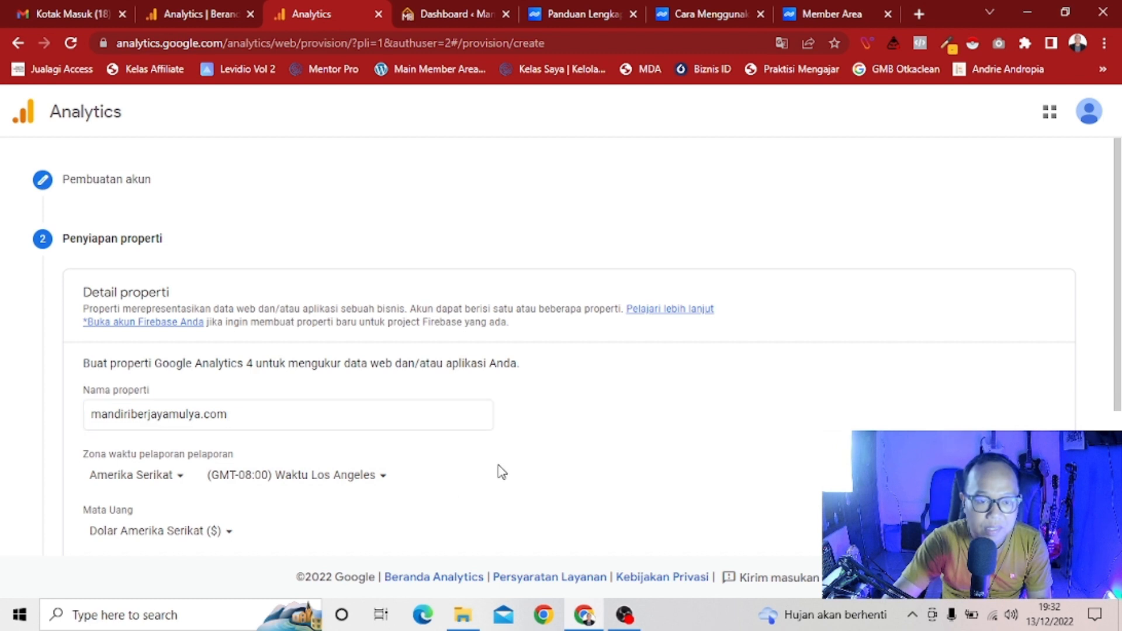
Set the property's reporting time zone country to Indonesia and its currency to Rupiah Indonesia (Rp)
{"action": "left_click", "coordinate": [175, 475]}
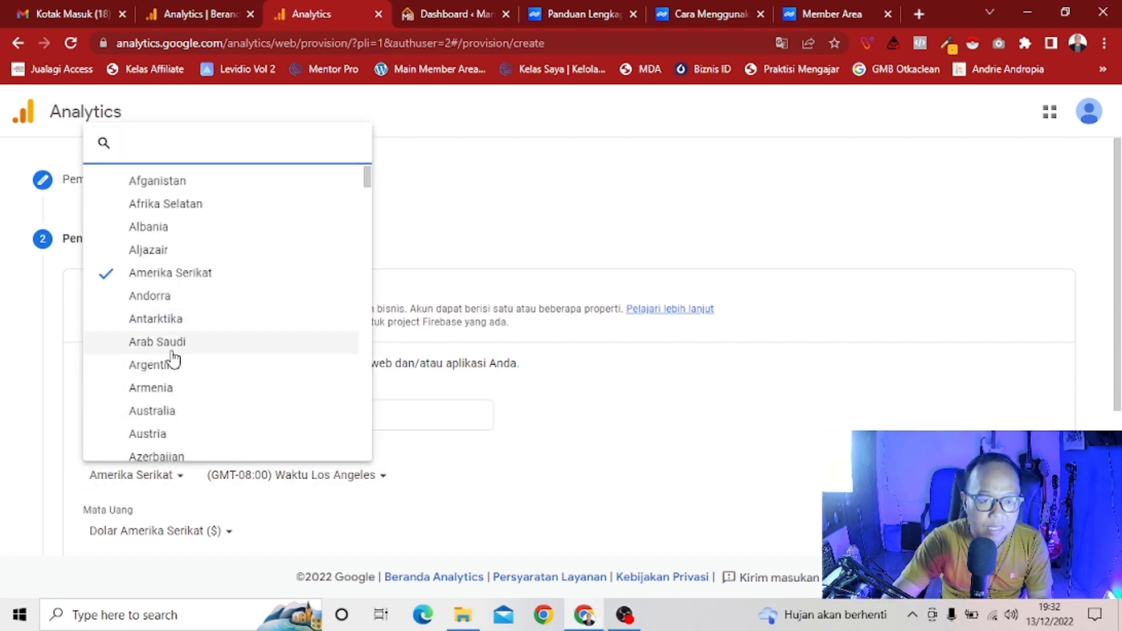
{"action": "type", "text": "indo"}
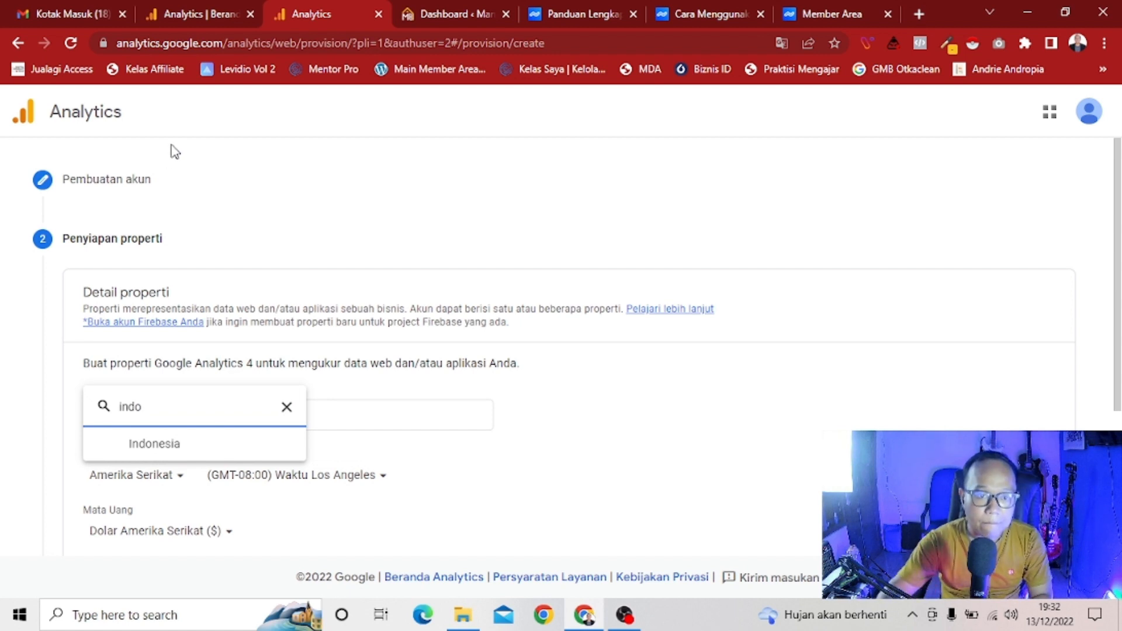
{"action": "left_click", "coordinate": [229, 444]}
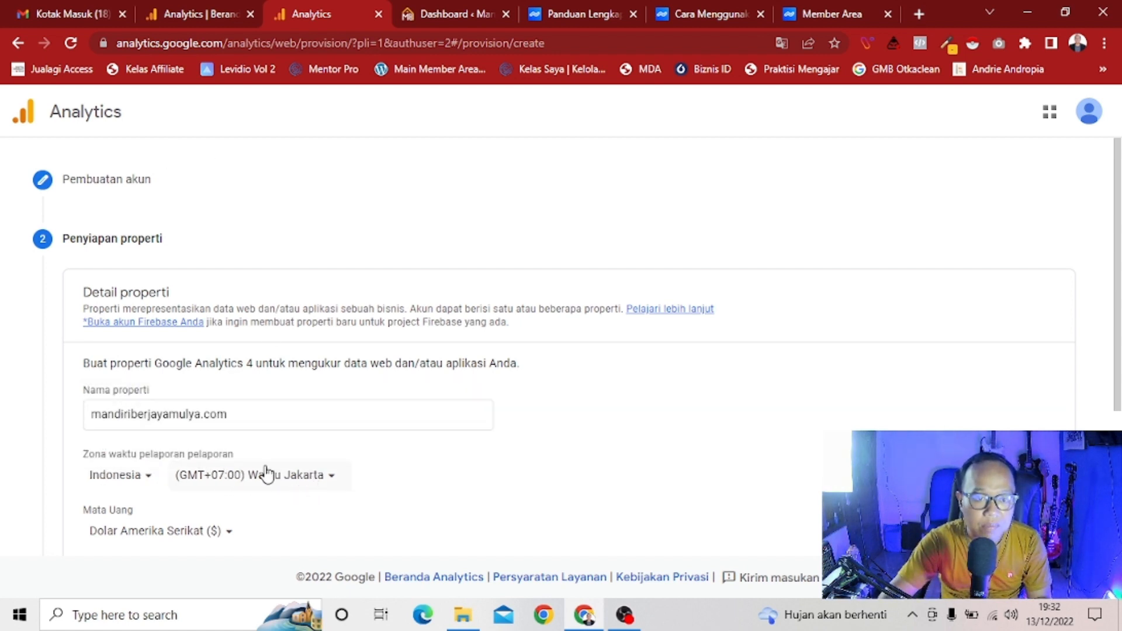
{"action": "scroll", "coordinate": [303, 474], "scroll_direction": "down", "scroll_amount": 3}
{"action": "left_click", "coordinate": [218, 451]}
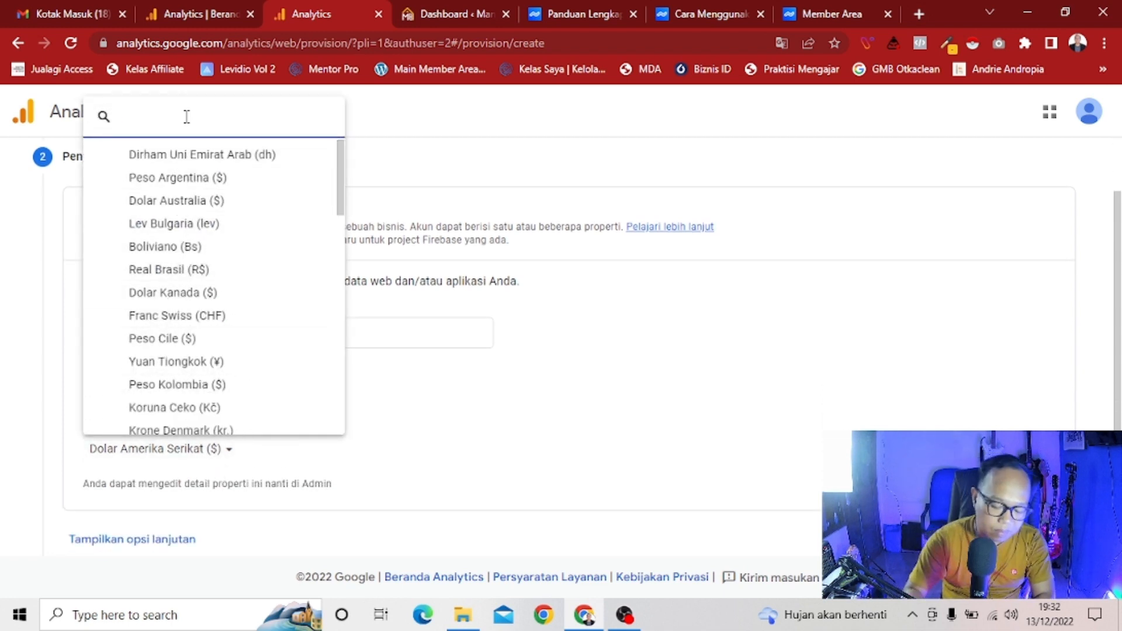
{"action": "type", "text": "rupiah"}
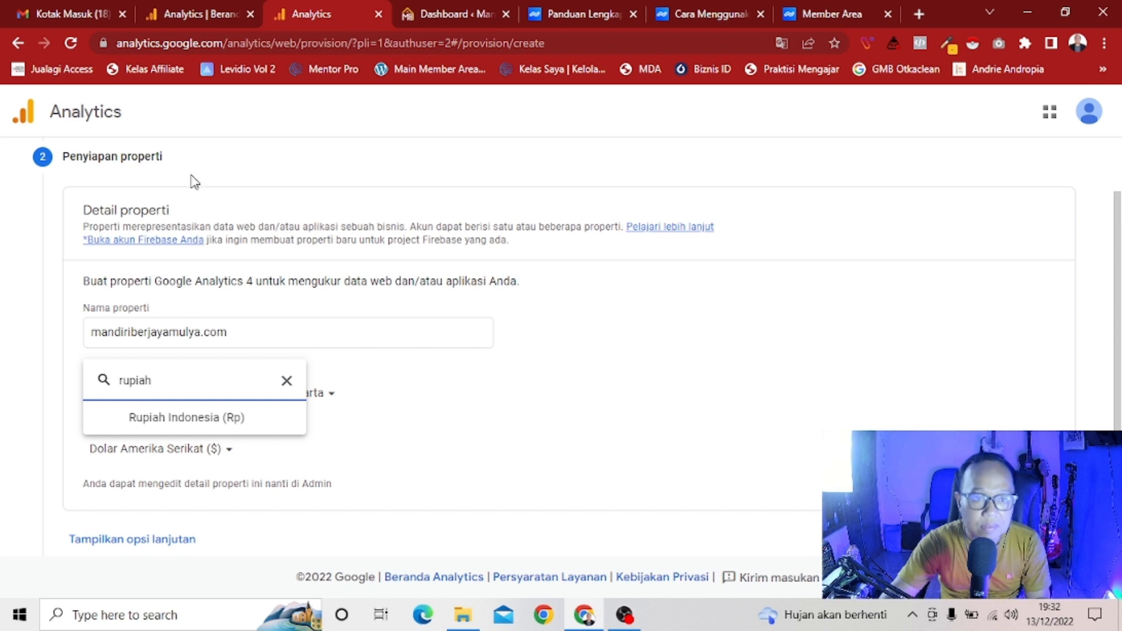
{"action": "left_click", "coordinate": [193, 418]}
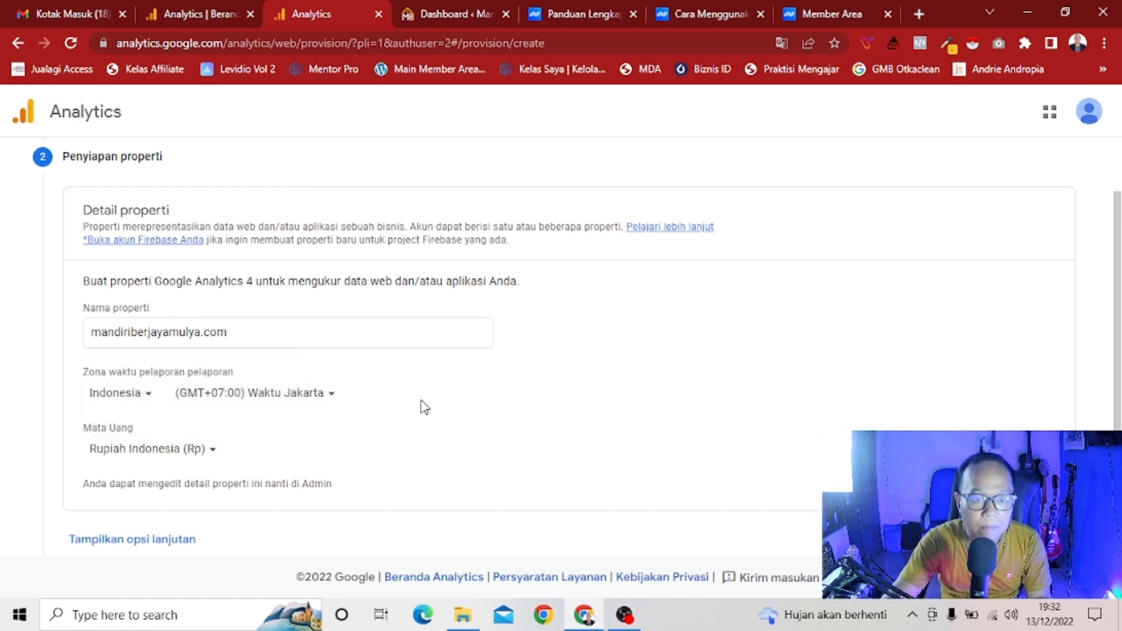
Check the property name, time zone and currency, and continue to the business information
{"action": "scroll", "coordinate": [426, 409], "scroll_direction": "down", "scroll_amount": 2}
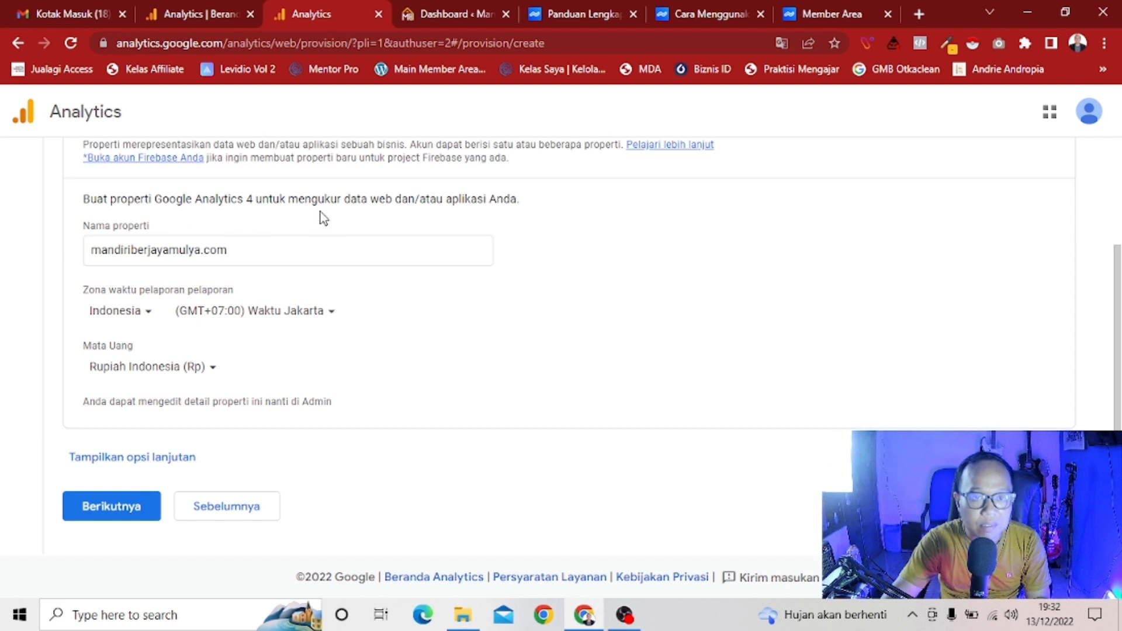
{"action": "left_click", "coordinate": [93, 250]}
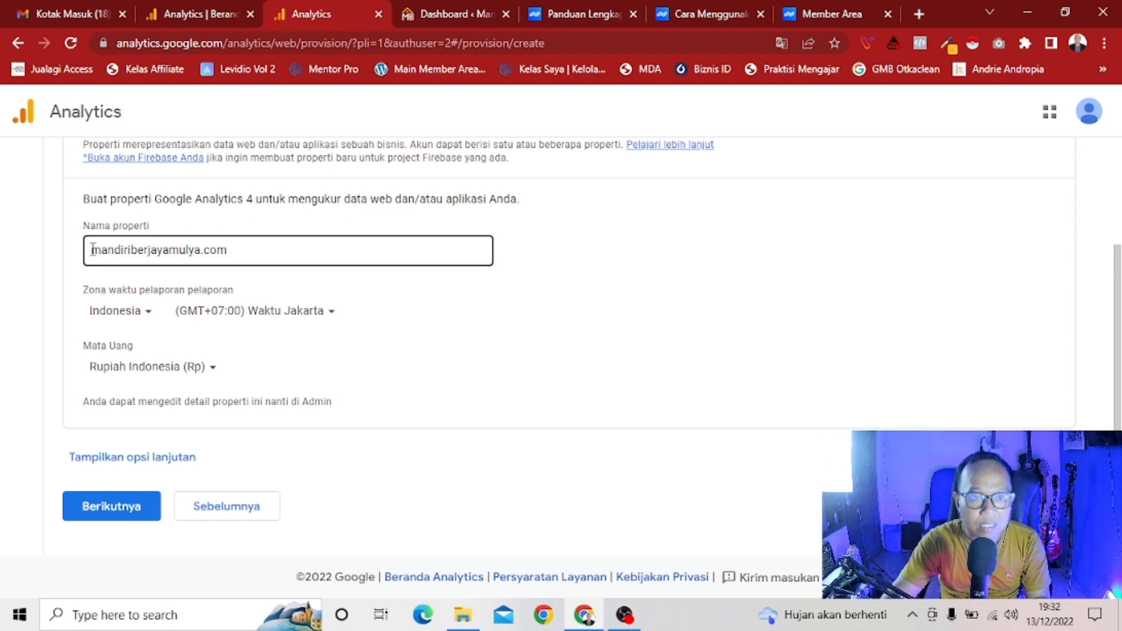
{"action": "left_click", "coordinate": [148, 507]}
{"action": "scroll", "coordinate": [308, 339], "scroll_direction": "up", "scroll_amount": 1}
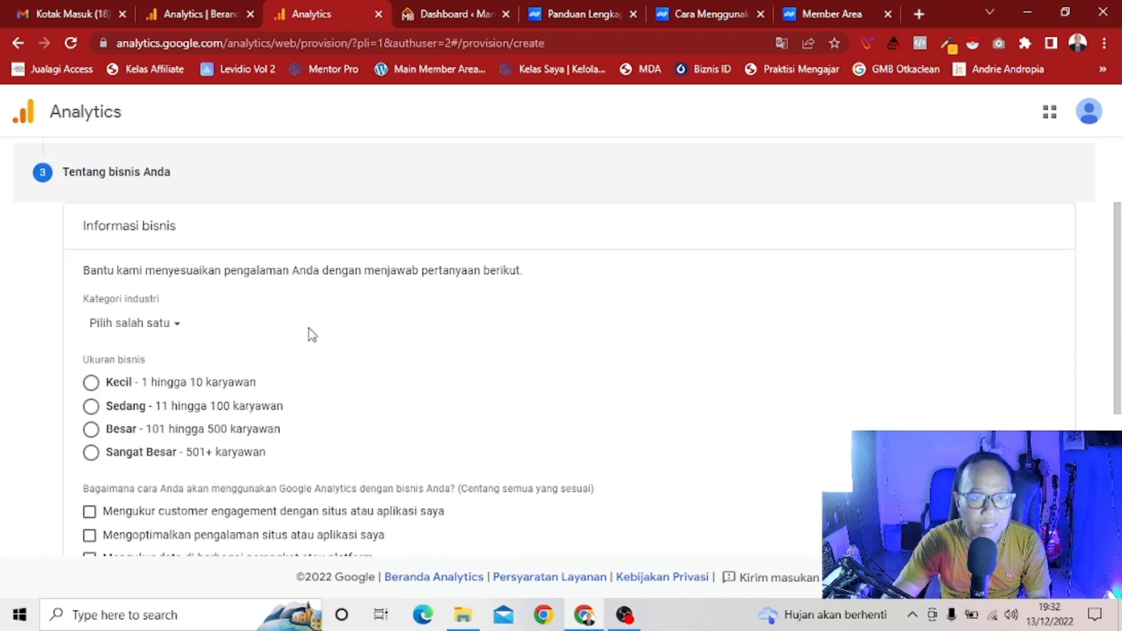
Set the industry category to Properti and the business size to Kecil (1 hingga 10 karyawan)
{"action": "left_click", "coordinate": [169, 326]}
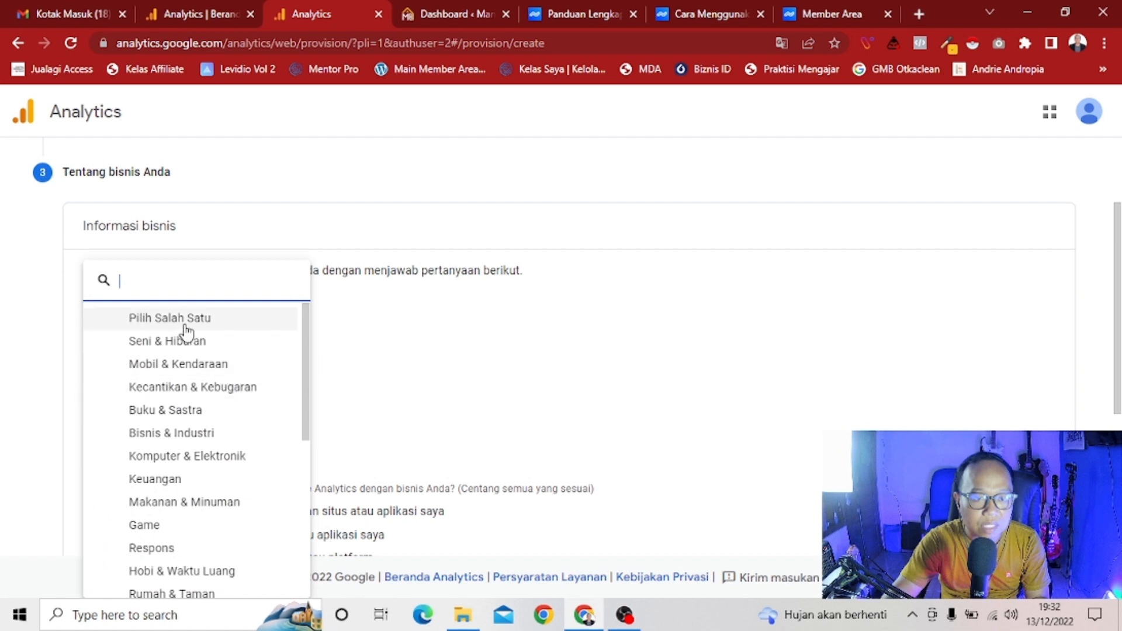
{"action": "type", "text": "kons"}
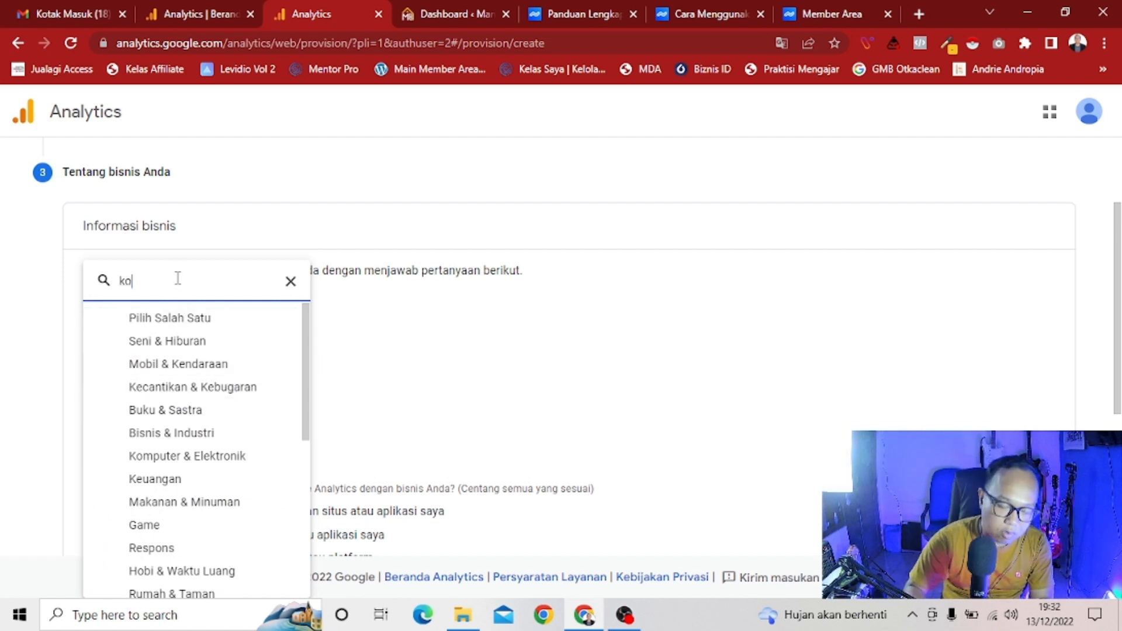
{"action": "key", "text": "BackSpace"}
{"action": "key", "text": "BackSpace"}
{"action": "key", "text": "BackSpace"}
{"action": "key", "text": "BackSpace"}
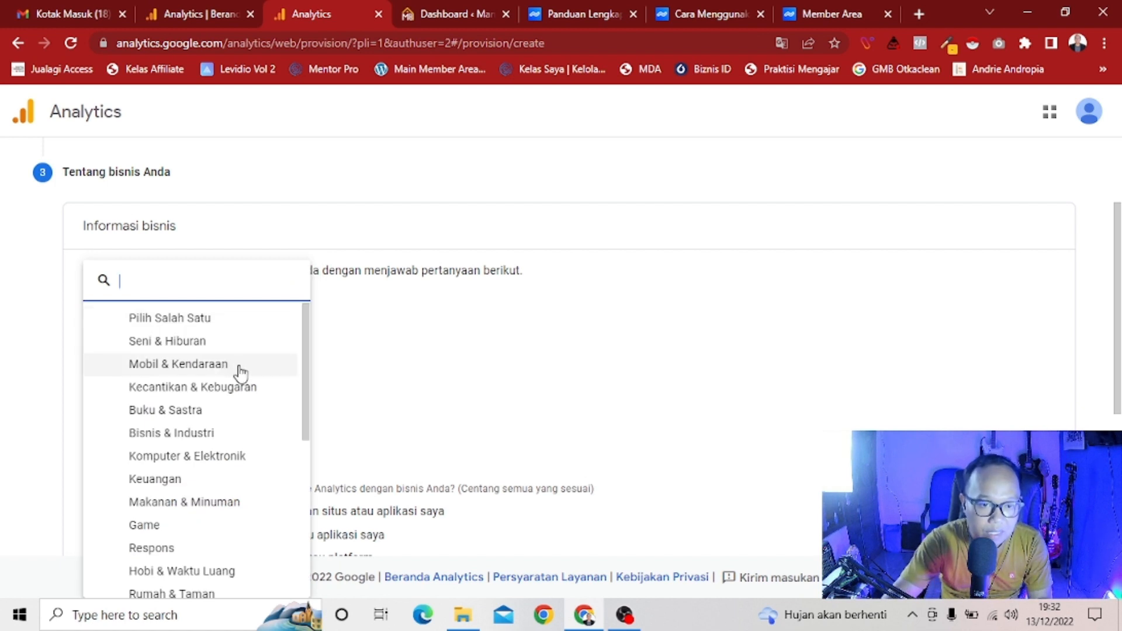
{"action": "scroll", "coordinate": [244, 377], "scroll_direction": "down", "scroll_amount": 2}
{"action": "scroll", "coordinate": [251, 374], "scroll_direction": "up", "scroll_amount": 2}
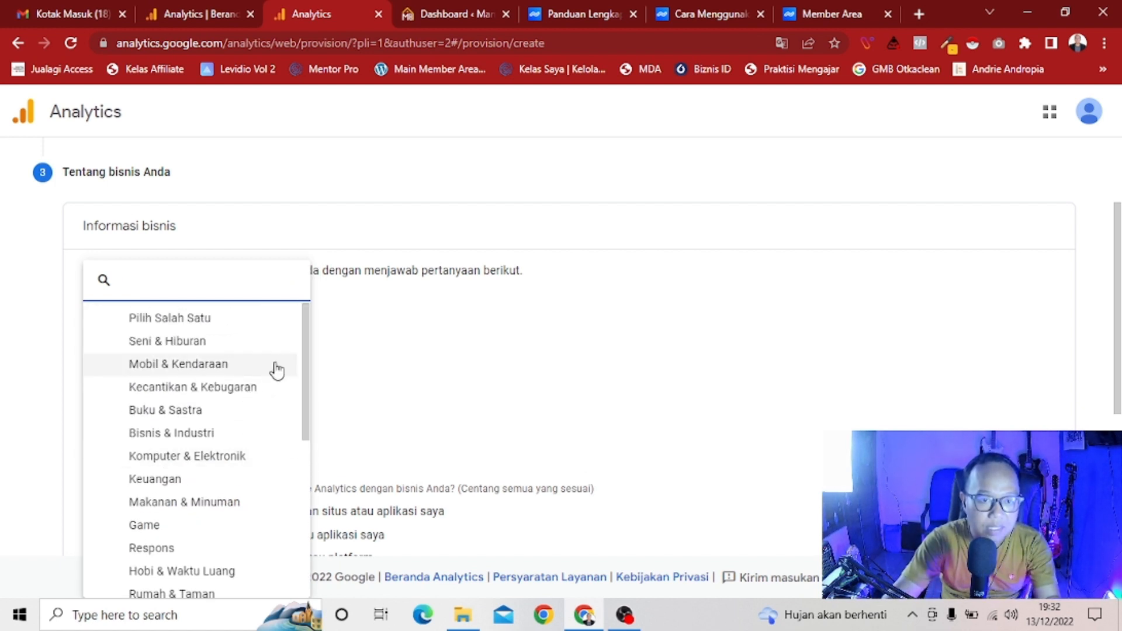
{"action": "left_click_drag", "start_coordinate": [306, 334], "coordinate": [318, 509]}
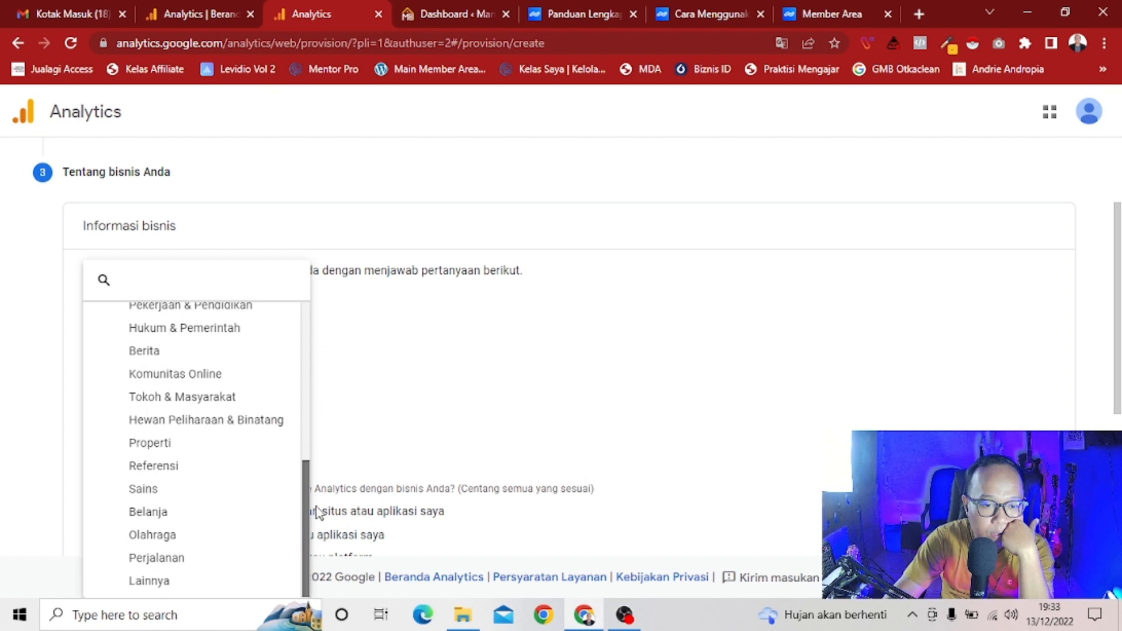
{"action": "left_click", "coordinate": [170, 445]}
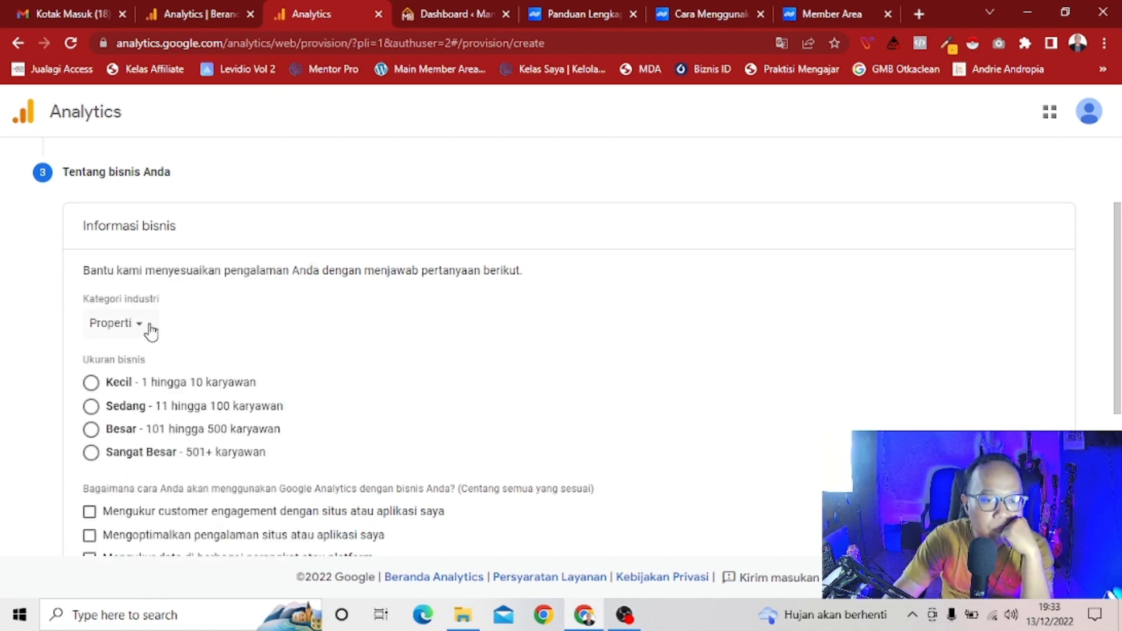
{"action": "left_click", "coordinate": [91, 382]}
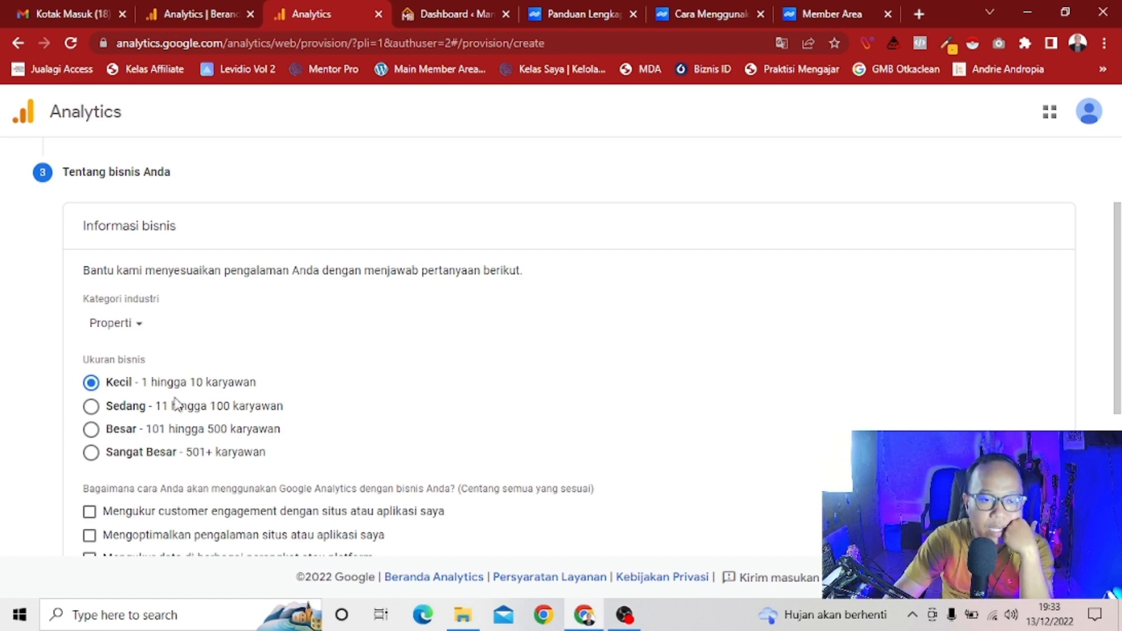
Select every intended use of Google Analytics except Lainnya, from customer engagement through Mengukur perolehan prospek
{"action": "scroll", "coordinate": [222, 379], "scroll_direction": "down", "scroll_amount": 3}
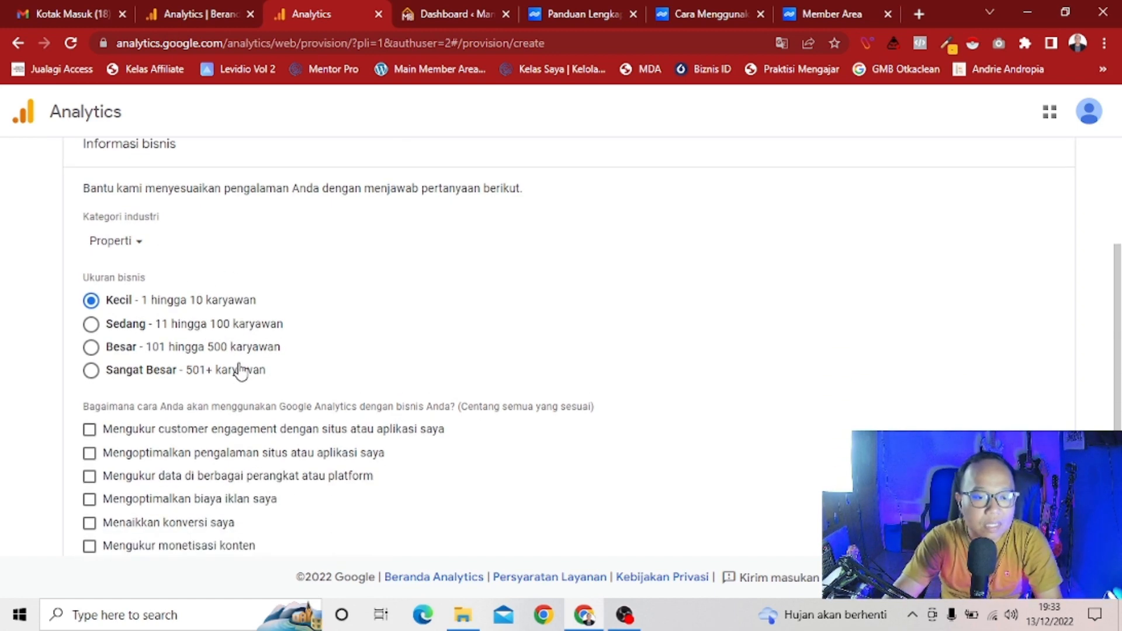
{"action": "scroll", "coordinate": [240, 359], "scroll_direction": "down", "scroll_amount": 1}
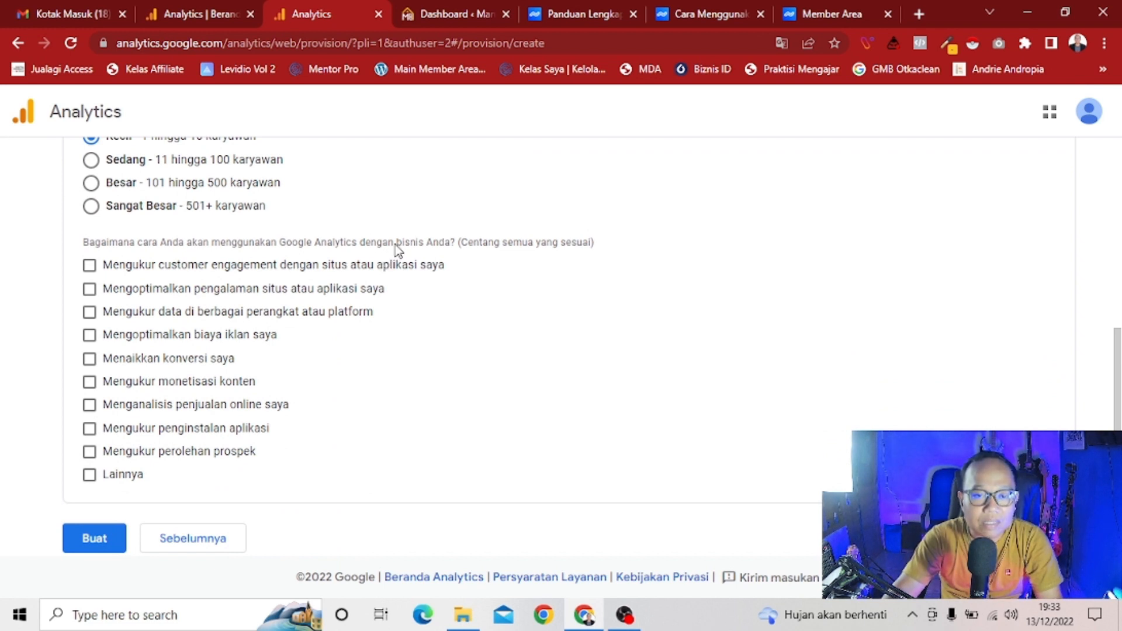
{"action": "left_click", "coordinate": [91, 270]}
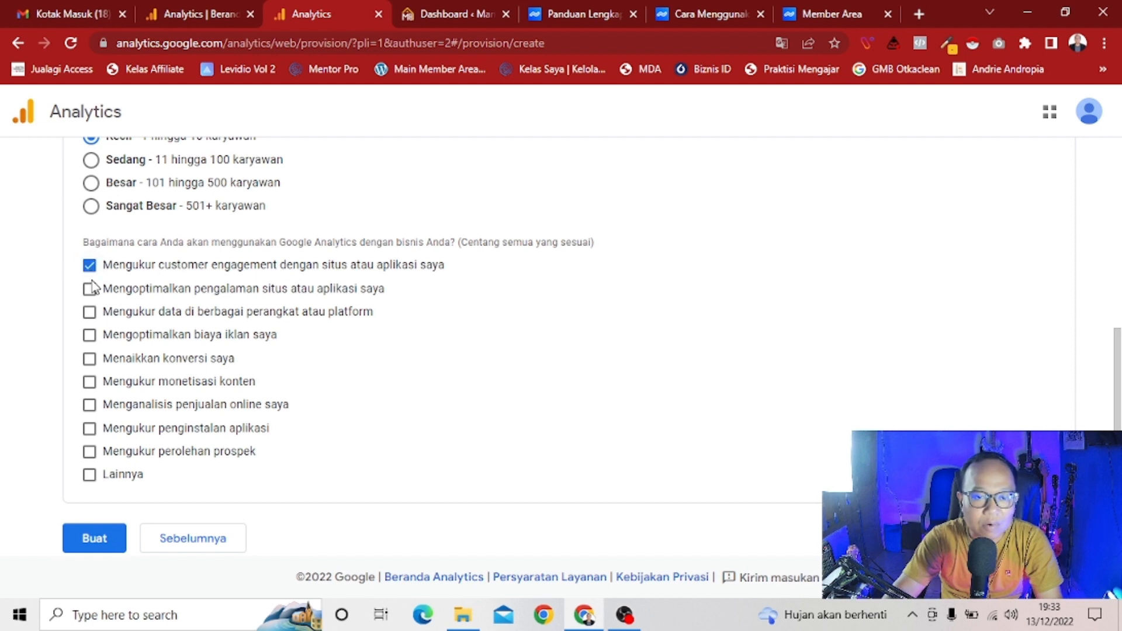
{"action": "left_click", "coordinate": [89, 313]}
{"action": "left_click", "coordinate": [89, 337]}
{"action": "left_click", "coordinate": [90, 359]}
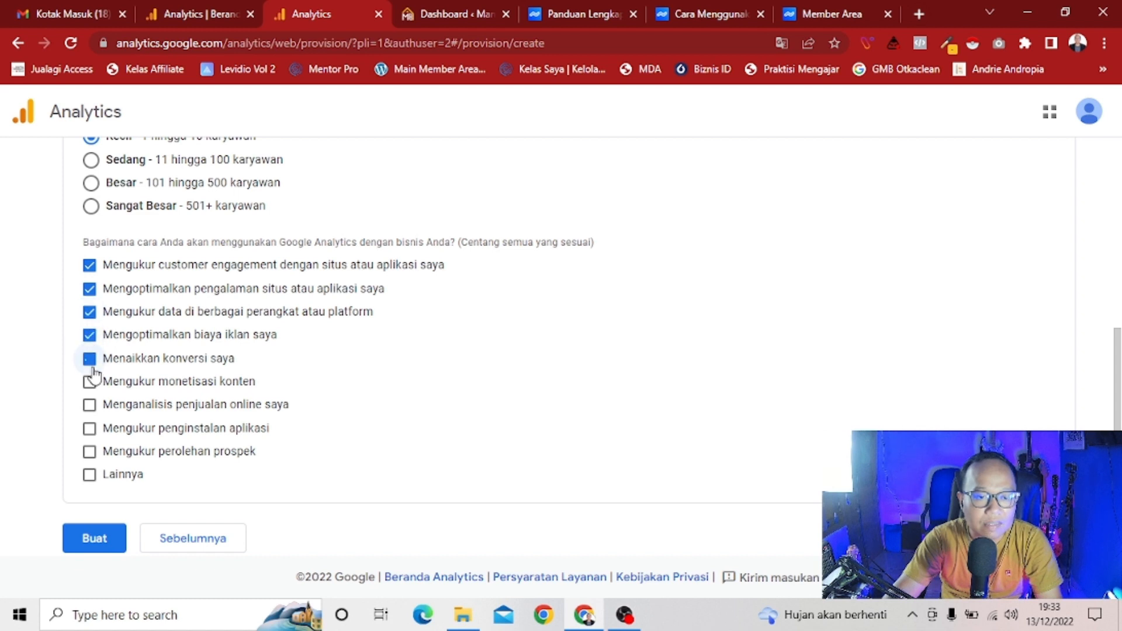
{"action": "left_click", "coordinate": [89, 382]}
{"action": "left_click", "coordinate": [89, 406]}
{"action": "left_click", "coordinate": [89, 429]}
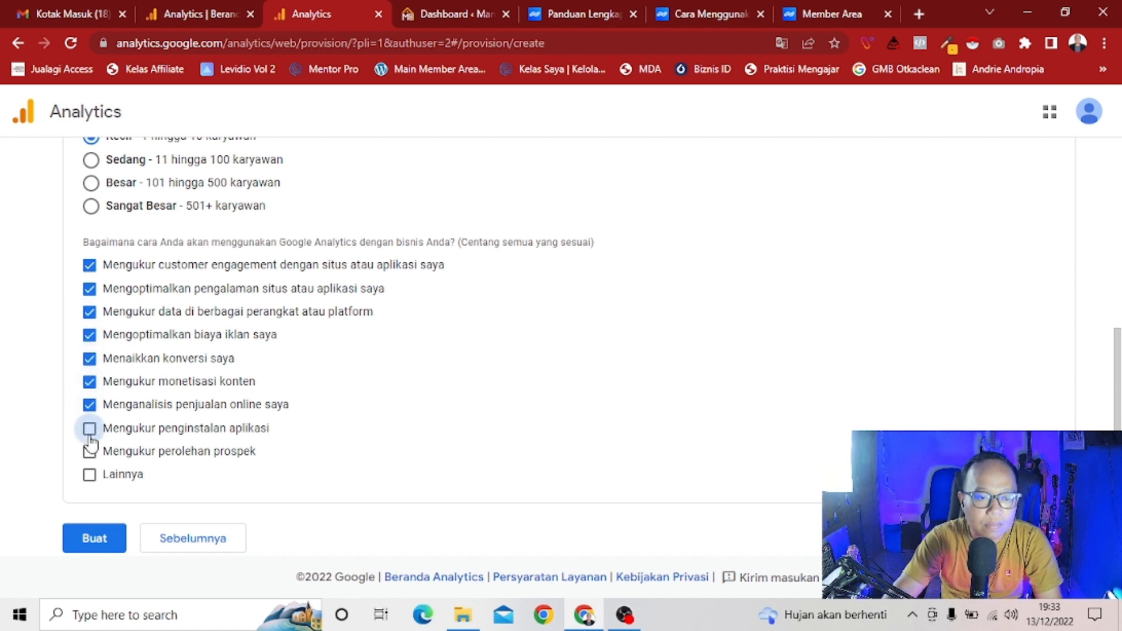
{"action": "left_click", "coordinate": [89, 451]}
{"action": "scroll", "coordinate": [449, 381], "scroll_direction": "down", "scroll_amount": 1}
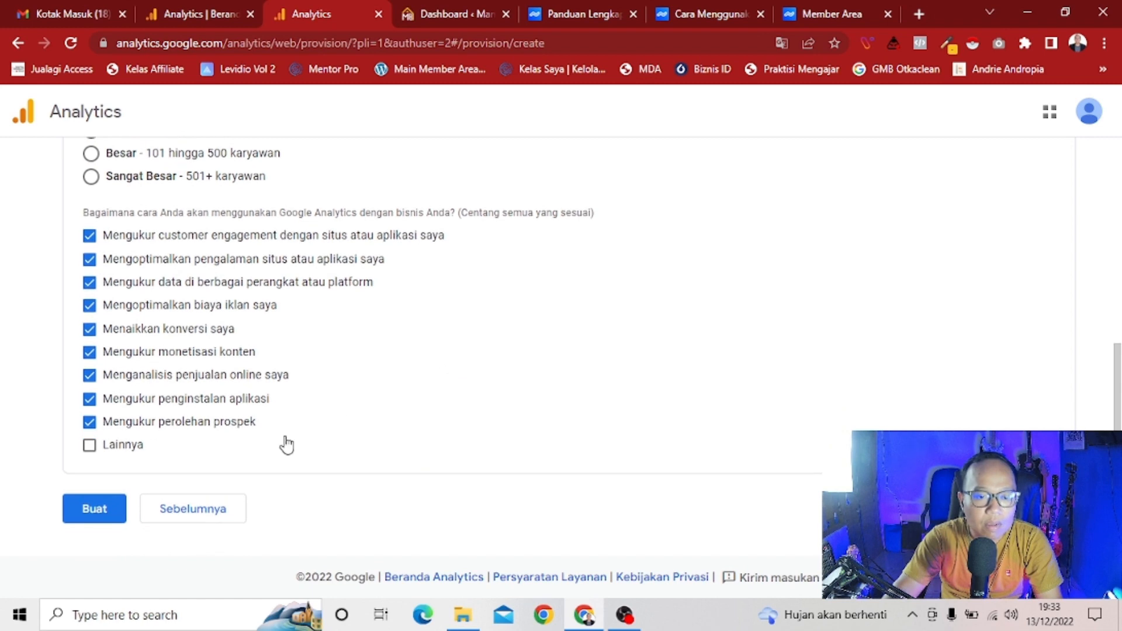
Create the account and accept the Amerika Serikat terms of service, including the GDPR data processing terms
{"action": "left_click", "coordinate": [96, 520]}
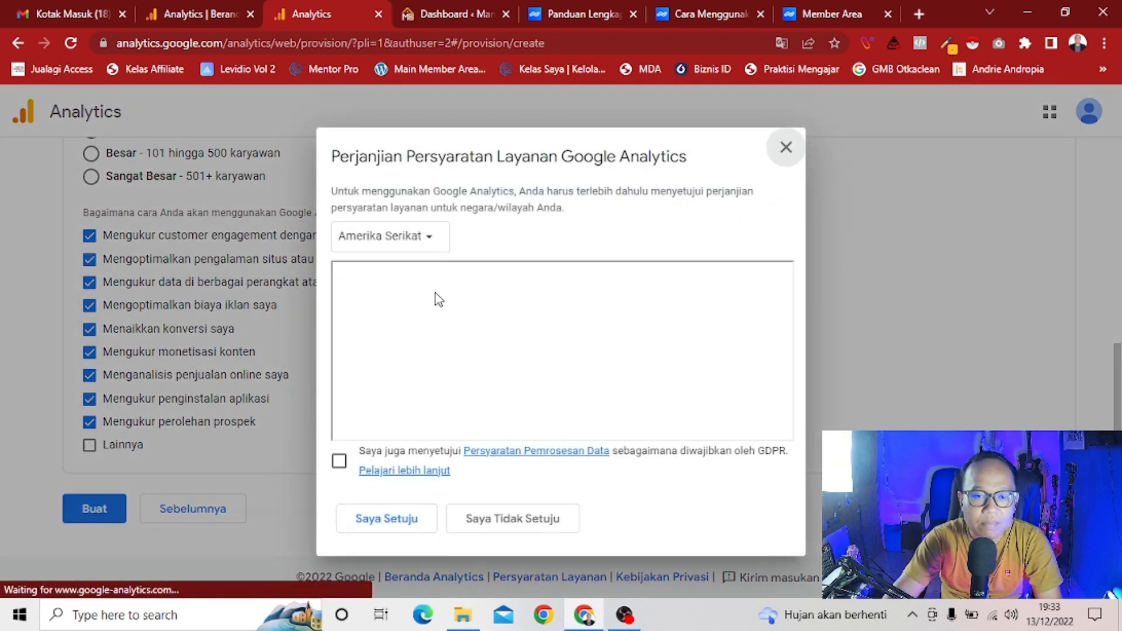
{"action": "left_click", "coordinate": [340, 462]}
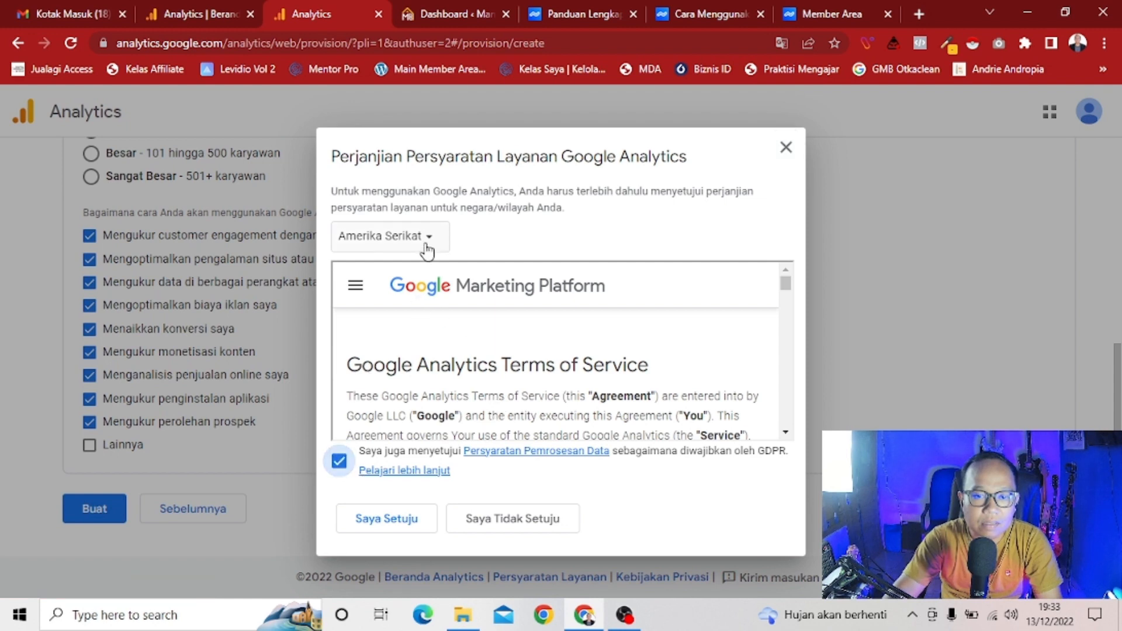
{"action": "scroll", "coordinate": [431, 380], "scroll_direction": "down", "scroll_amount": 2}
{"action": "left_click", "coordinate": [400, 528]}
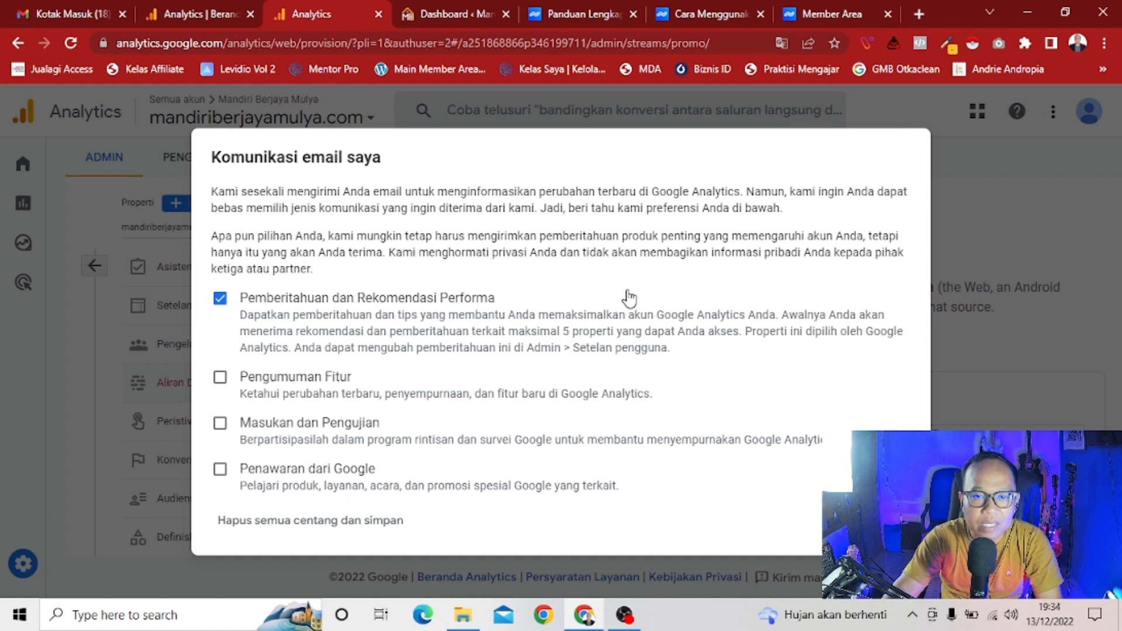
Add Pengumuman Fitur to the email communication preferences, save them, and dismiss the Google Analytics 4 tour
{"action": "left_click", "coordinate": [222, 380]}
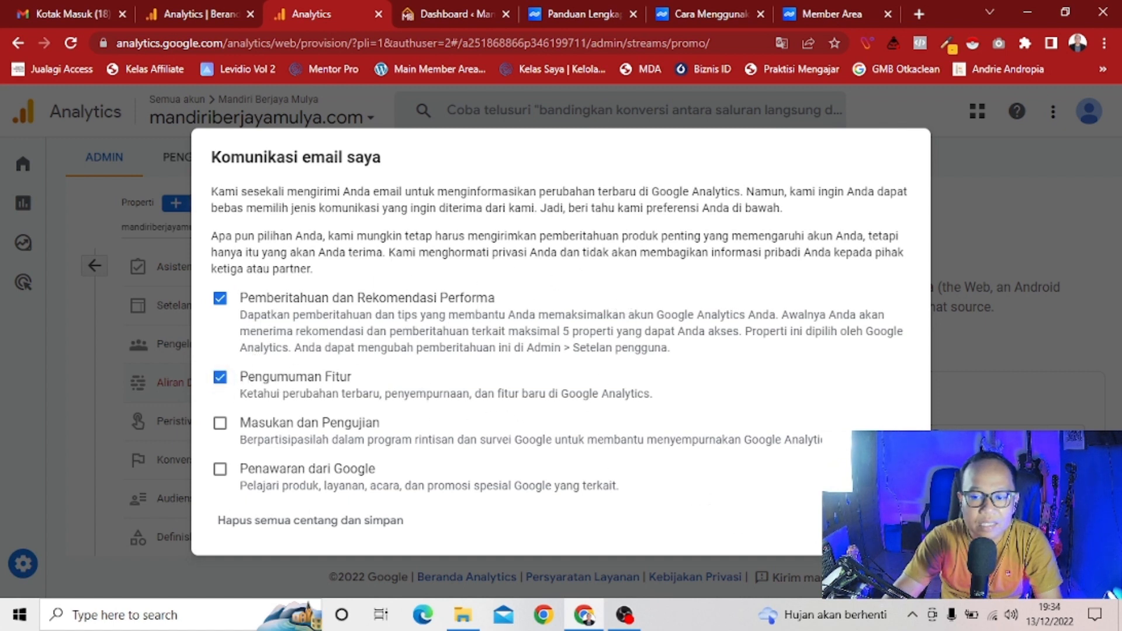
{"action": "left_click", "coordinate": [883, 520]}
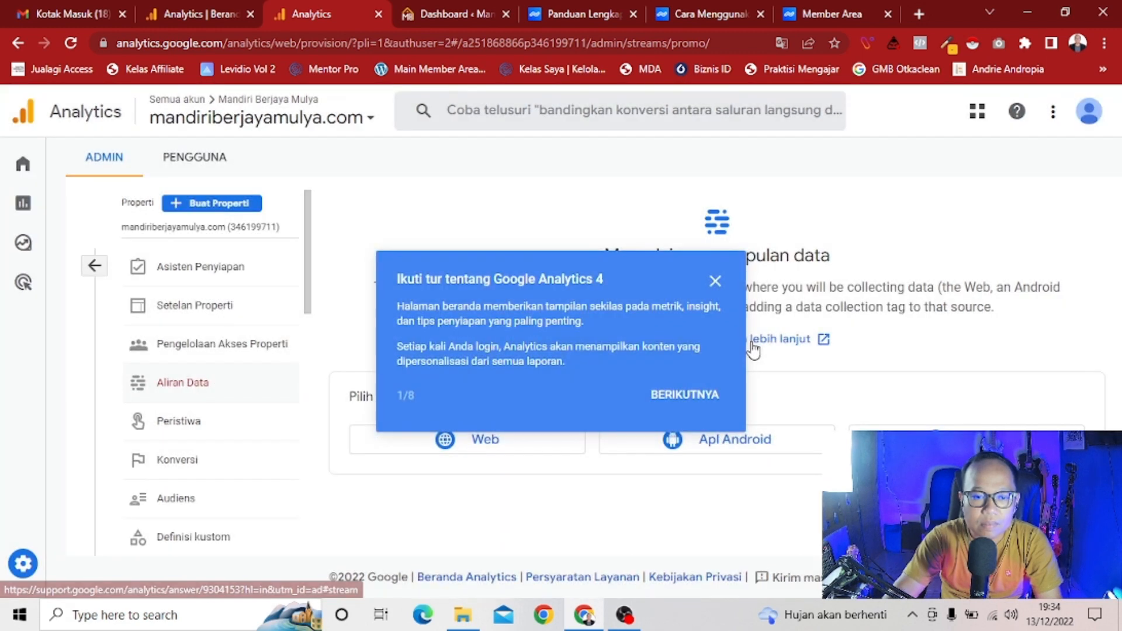
{"action": "left_click", "coordinate": [685, 396]}
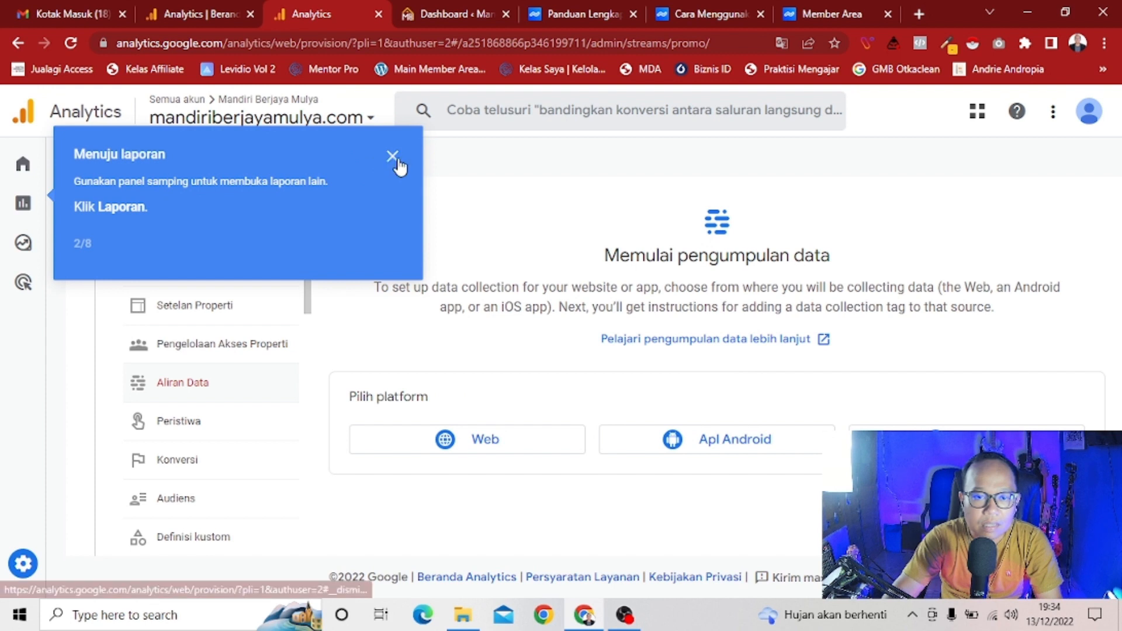
{"action": "left_click", "coordinate": [392, 156]}
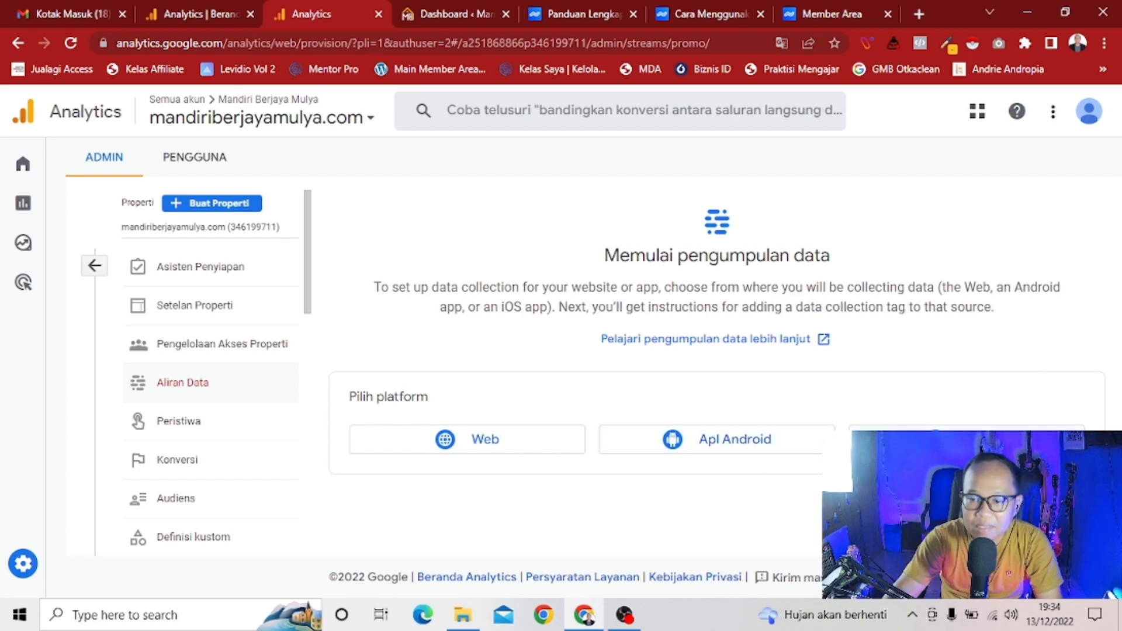
{"action": "left_click", "coordinate": [443, 447]}
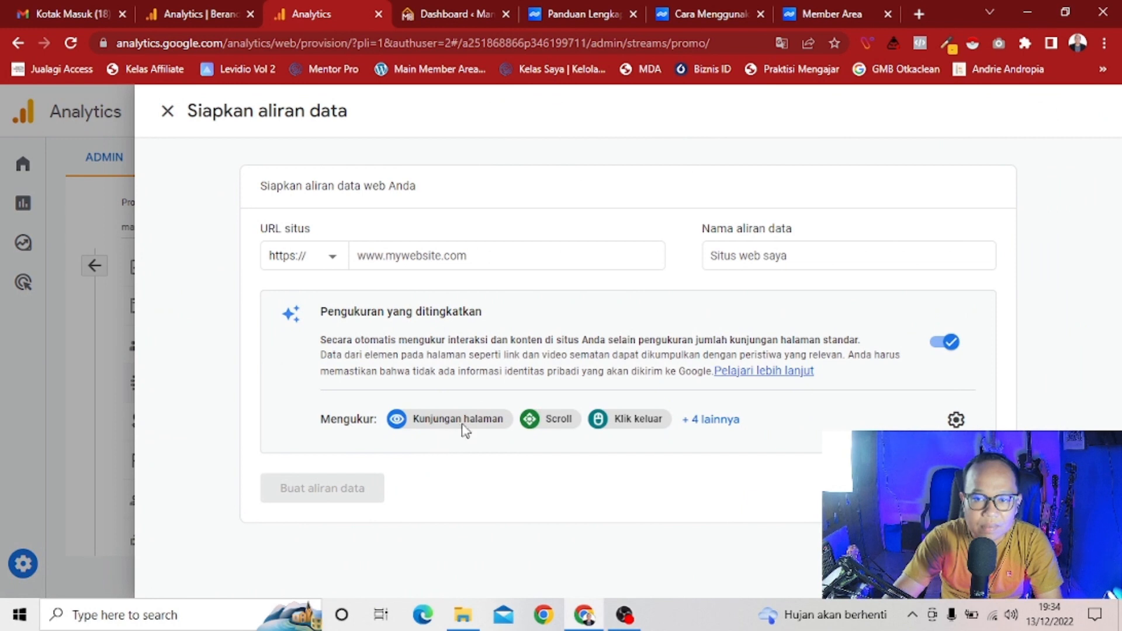
{"action": "left_click", "coordinate": [471, 257]}
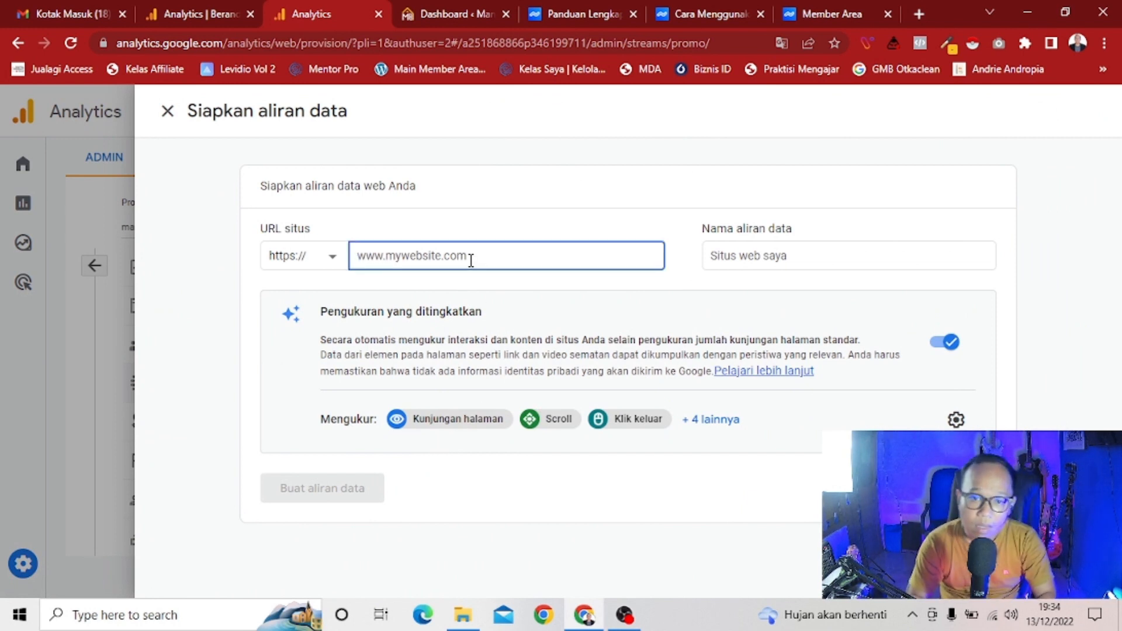
{"action": "type", "text": "mandiriberjayamulya"}
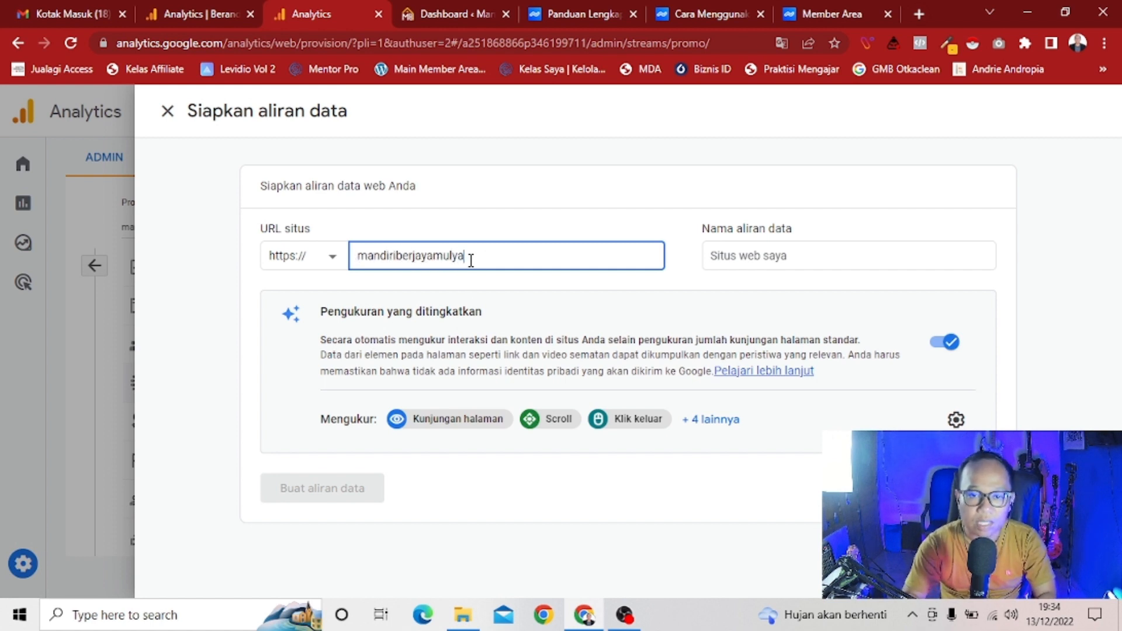
{"action": "type", "text": "om"}
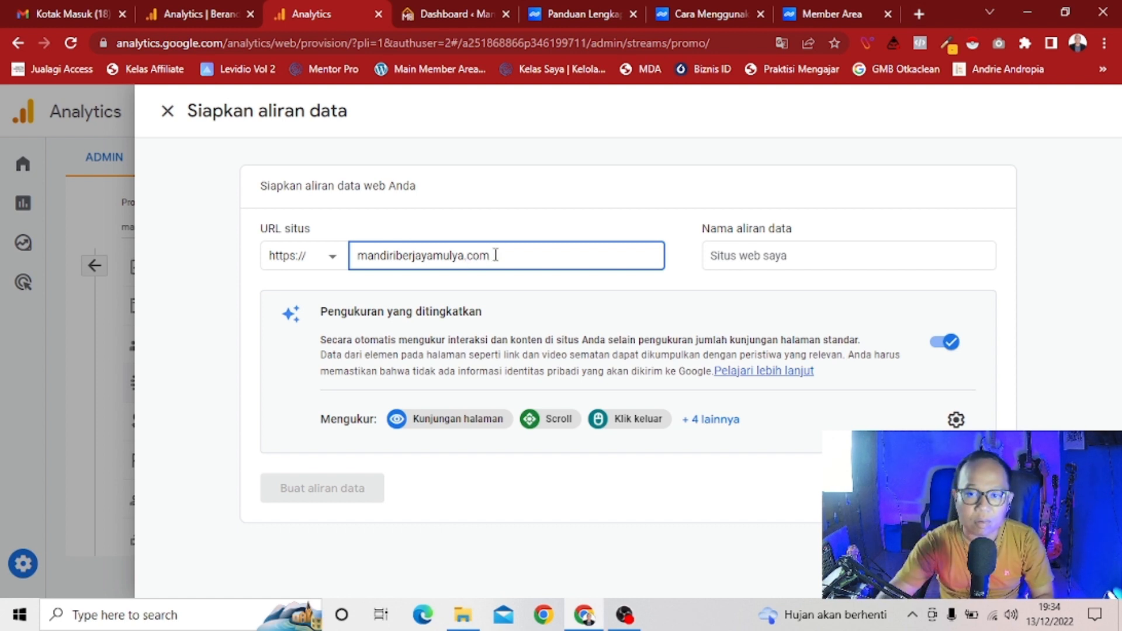
{"action": "left_click", "coordinate": [759, 257]}
{"action": "left_click", "coordinate": [759, 257]}
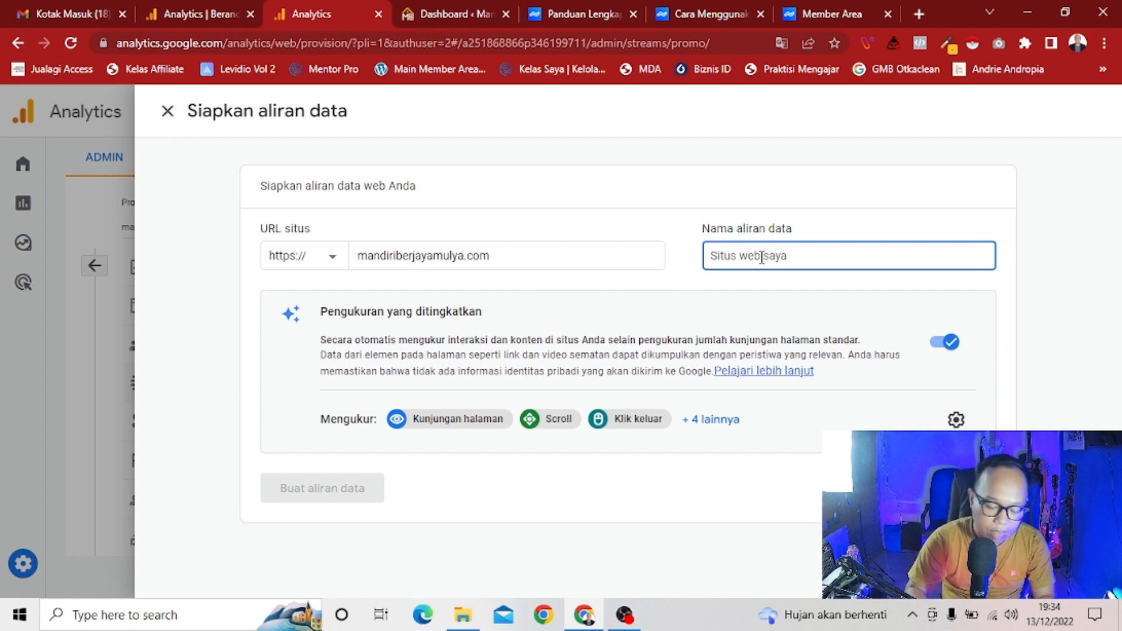
{"action": "type", "text": "mandiri berjaya mulya"}
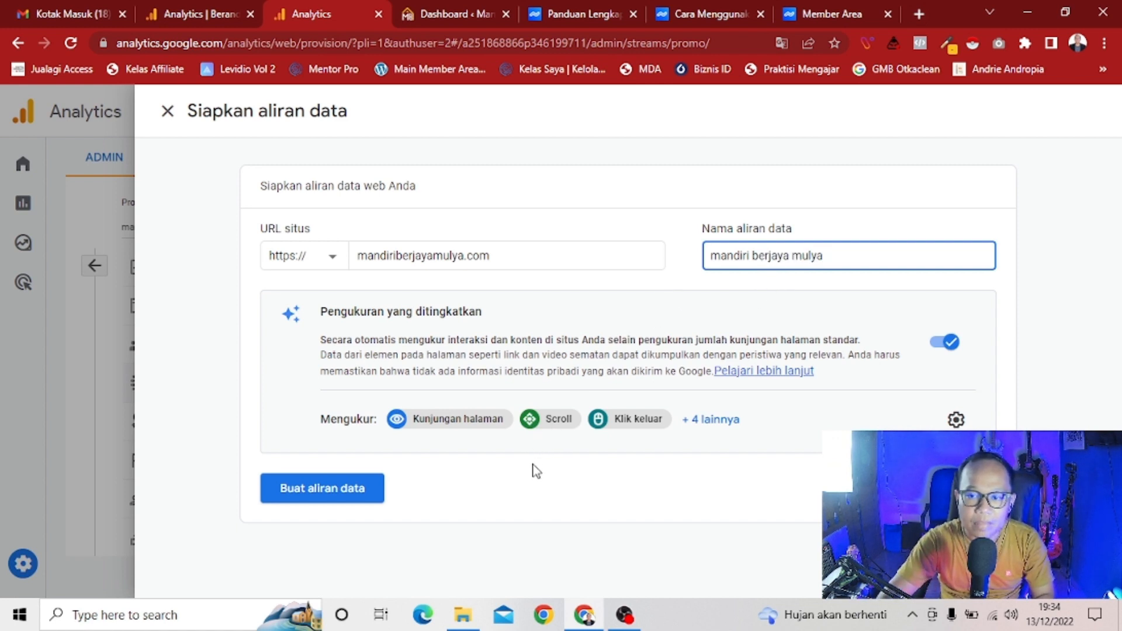
{"action": "left_click", "coordinate": [320, 495]}
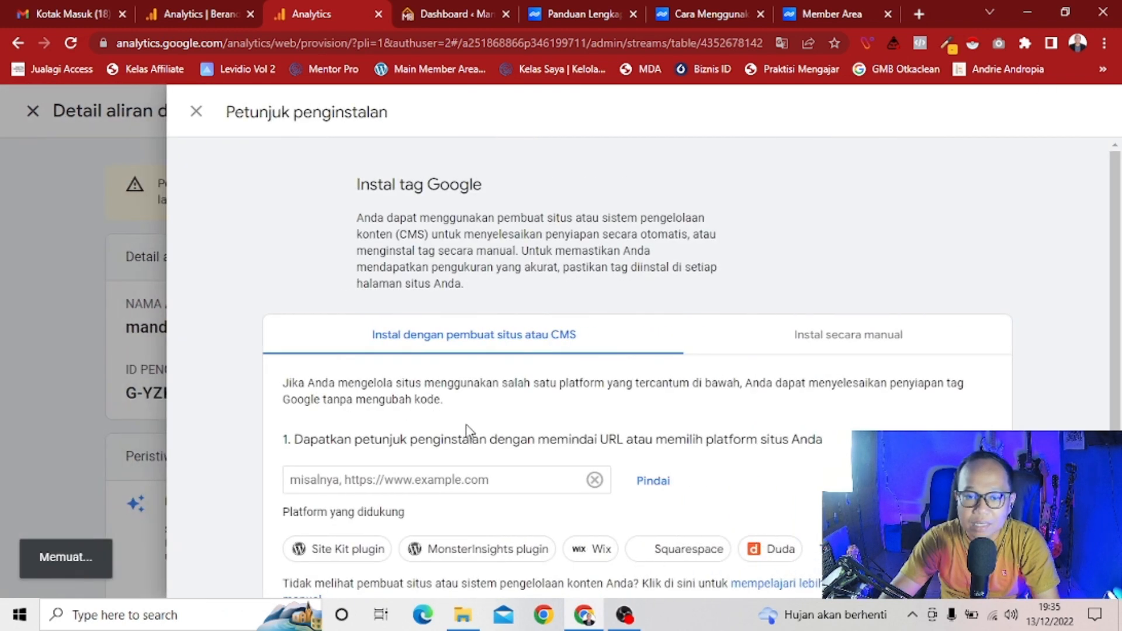
Look over the Google tag installation instructions, close them, and review the web stream details
{"action": "scroll", "coordinate": [485, 437], "scroll_direction": "down", "scroll_amount": 1}
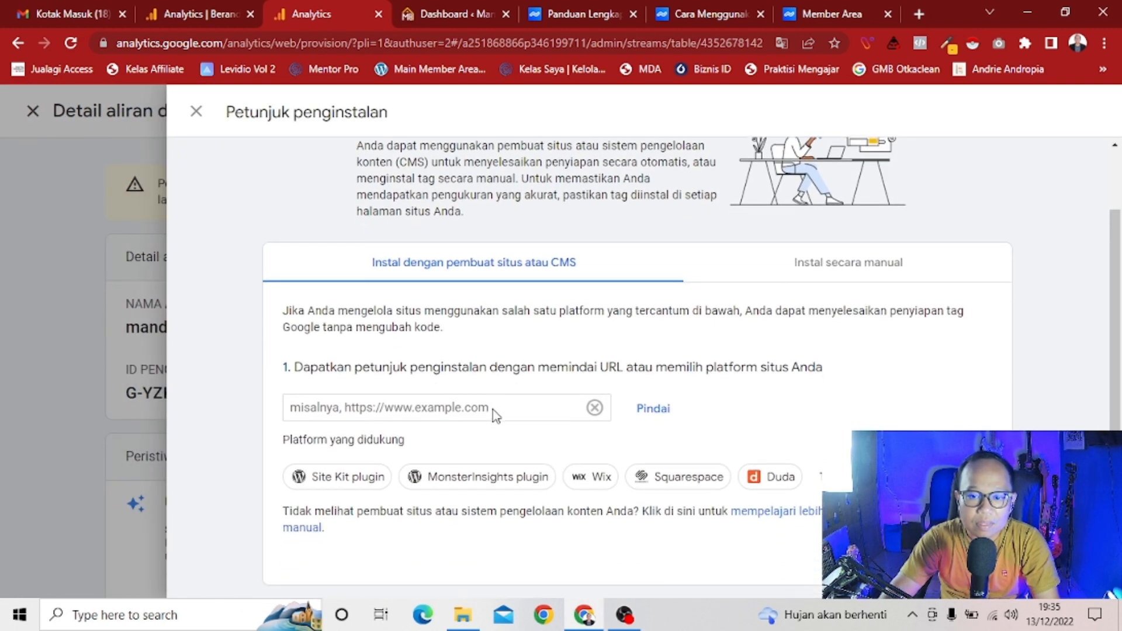
{"action": "scroll", "coordinate": [494, 416], "scroll_direction": "up", "scroll_amount": 1}
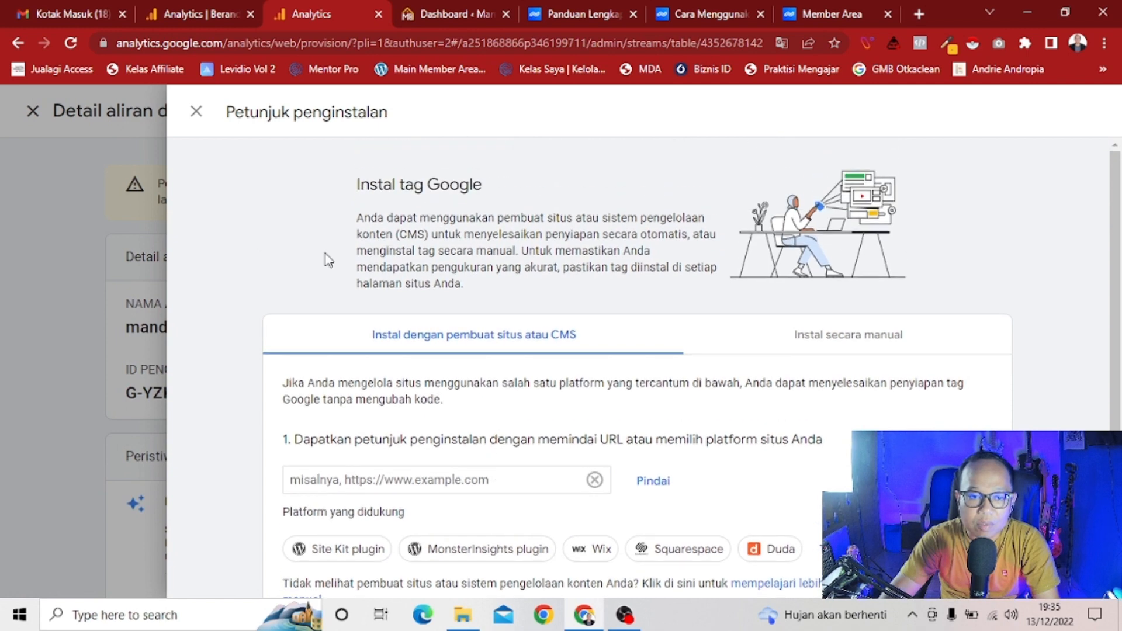
{"action": "left_click", "coordinate": [197, 112]}
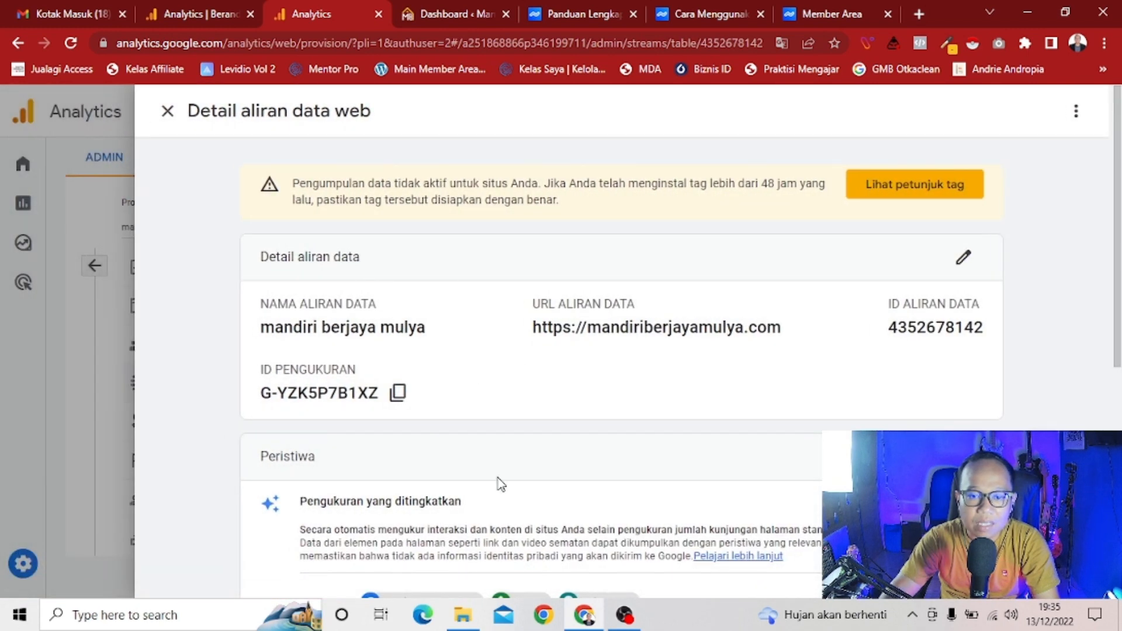
{"action": "scroll", "coordinate": [631, 433], "scroll_direction": "down", "scroll_amount": 5}
{"action": "scroll", "coordinate": [656, 426], "scroll_direction": "up", "scroll_amount": 5}
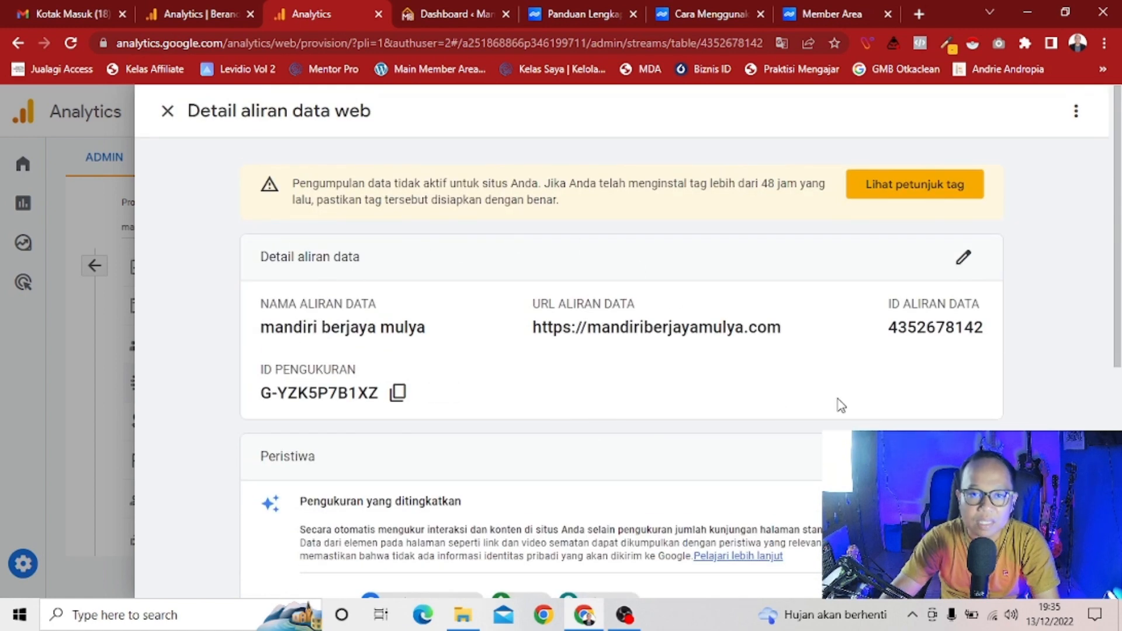
Switch to the WordPress admin of mandiriberjayamulya.com and search for new plugins with the keyword "google site"
{"action": "left_click", "coordinate": [483, 3]}
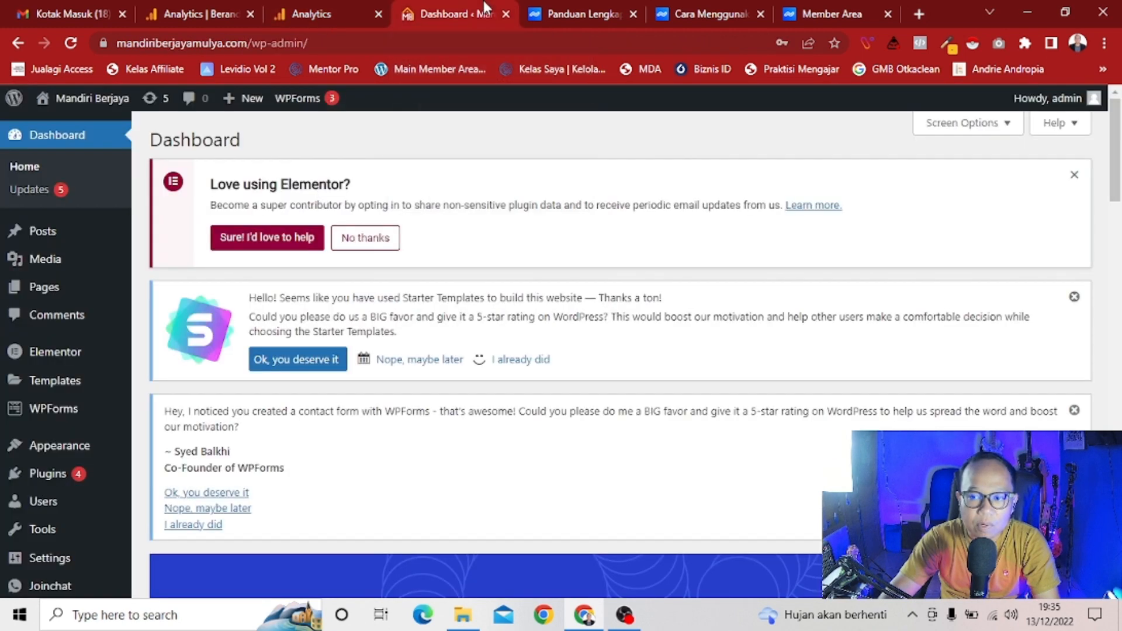
{"action": "scroll", "coordinate": [616, 237], "scroll_direction": "down", "scroll_amount": 5}
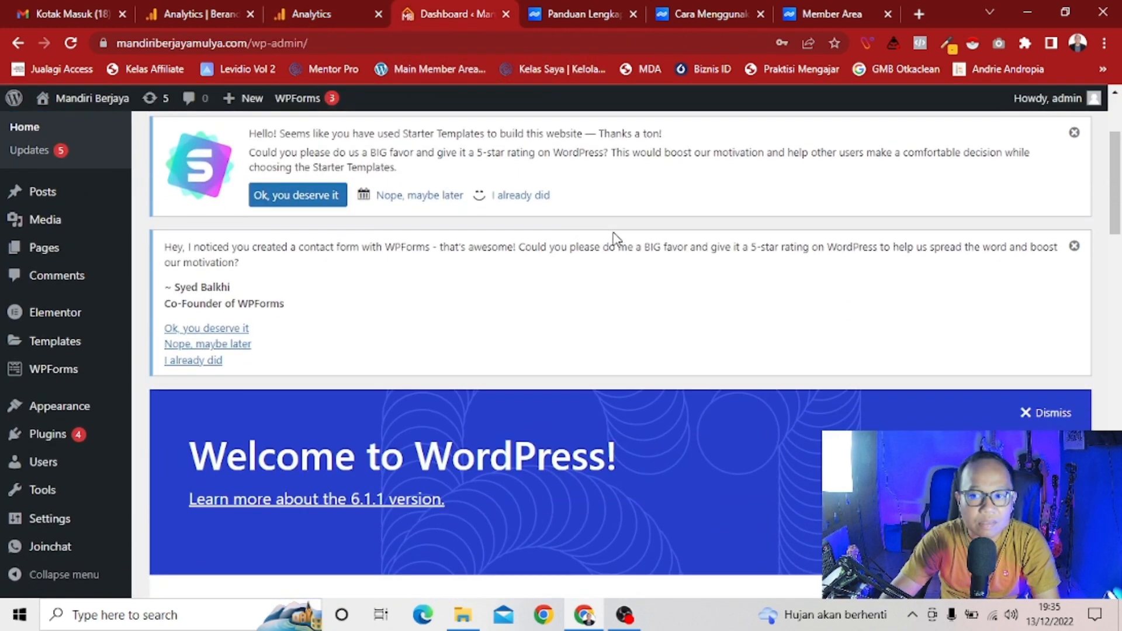
{"action": "scroll", "coordinate": [617, 237], "scroll_direction": "up", "scroll_amount": 4}
{"action": "scroll", "coordinate": [617, 237], "scroll_direction": "up", "scroll_amount": 1}
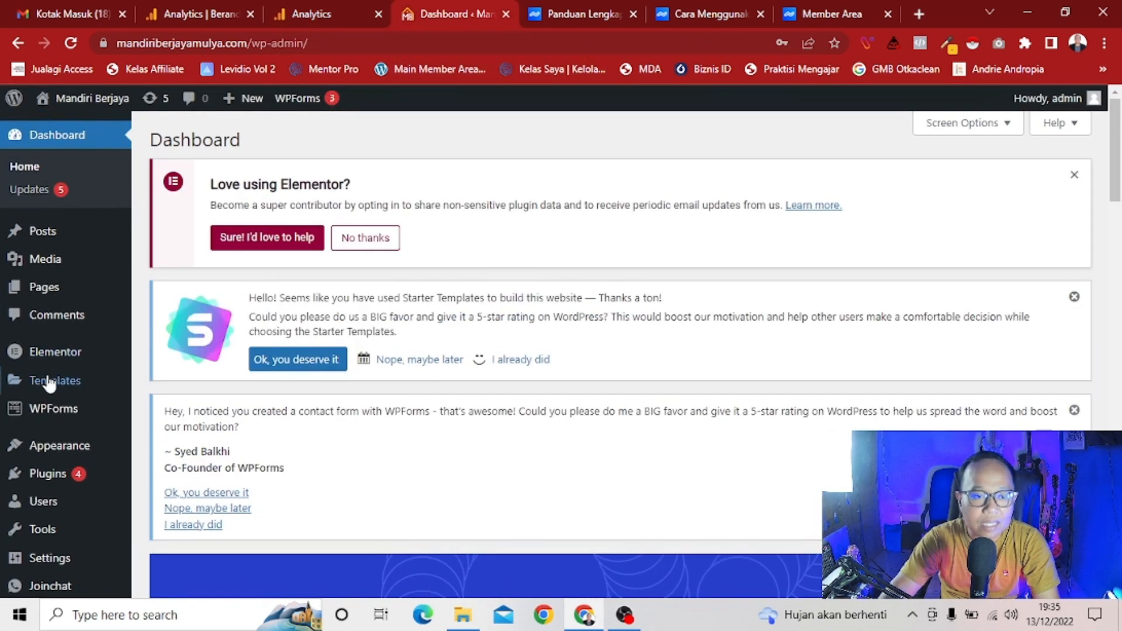
{"action": "scroll", "coordinate": [42, 409], "scroll_direction": "down", "scroll_amount": 1}
{"action": "mouse_move", "coordinate": [45, 440]}
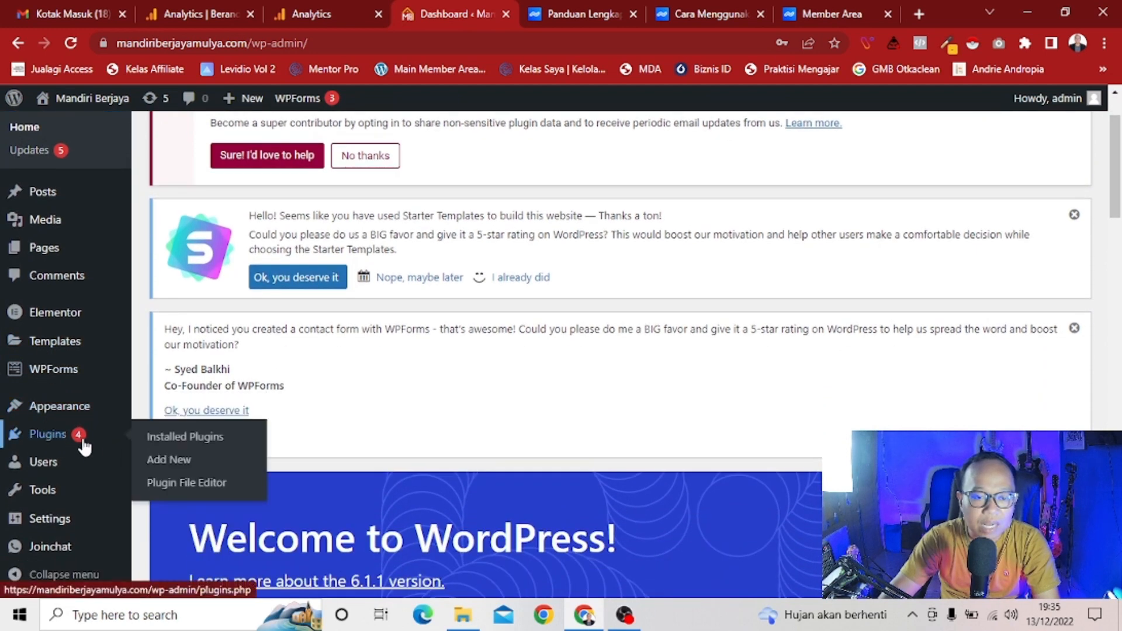
{"action": "left_click", "coordinate": [169, 460]}
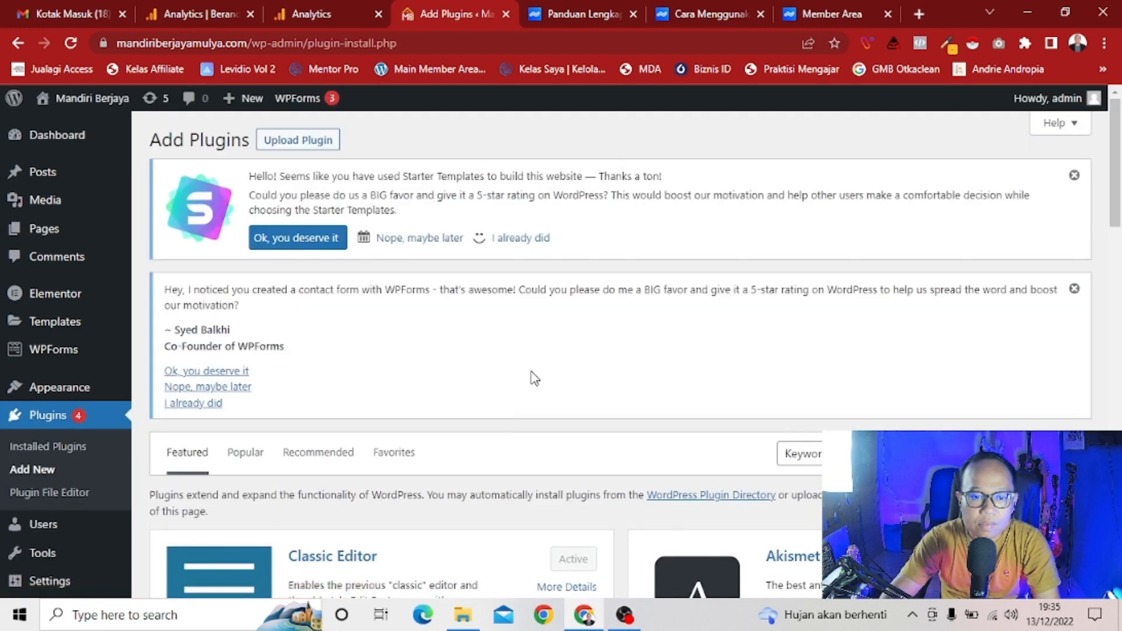
{"action": "scroll", "coordinate": [535, 379], "scroll_direction": "down", "scroll_amount": 3}
{"action": "left_click", "coordinate": [901, 289]}
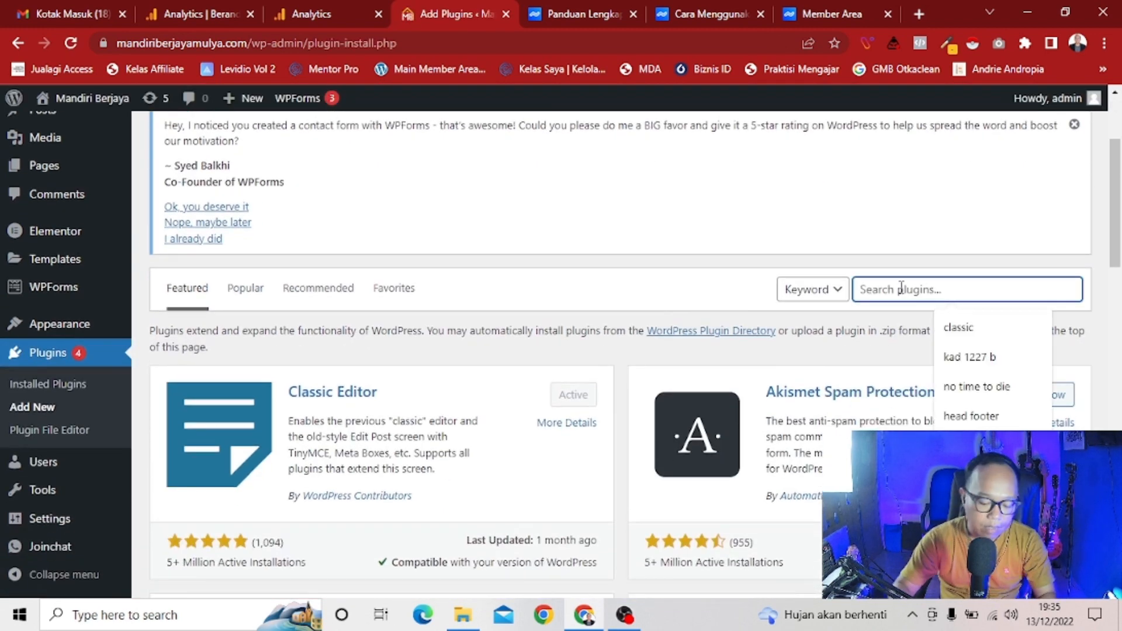
{"action": "type", "text": "go"}
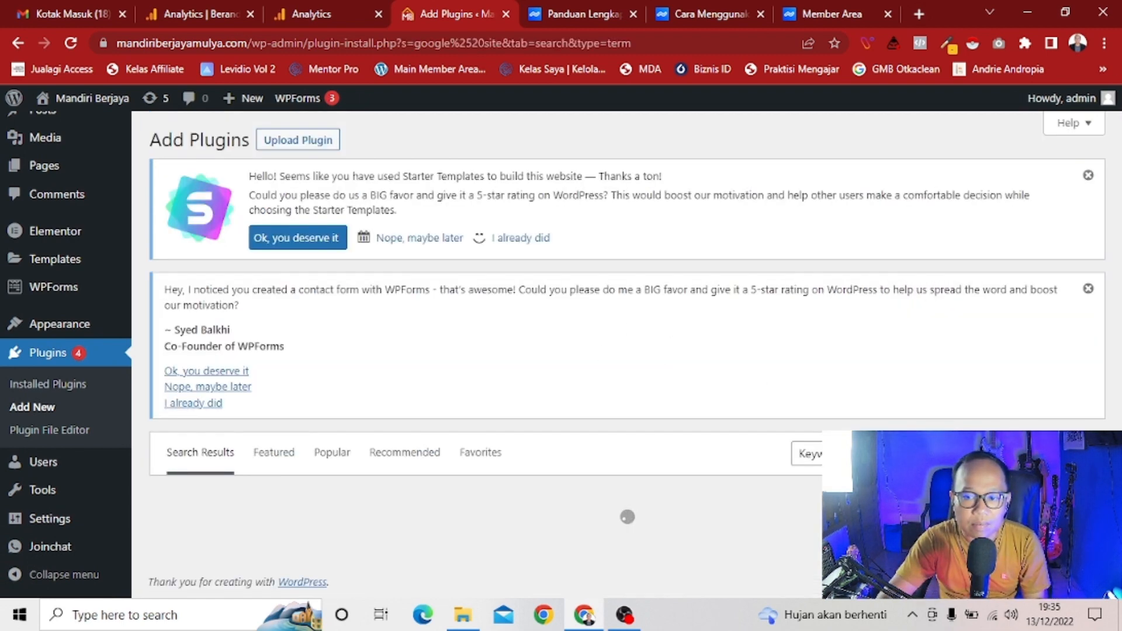
Install and activate the Site Kit by Google plugin from the search results
{"action": "scroll", "coordinate": [392, 390], "scroll_direction": "down", "scroll_amount": 1}
{"action": "scroll", "coordinate": [392, 389], "scroll_direction": "down", "scroll_amount": 2}
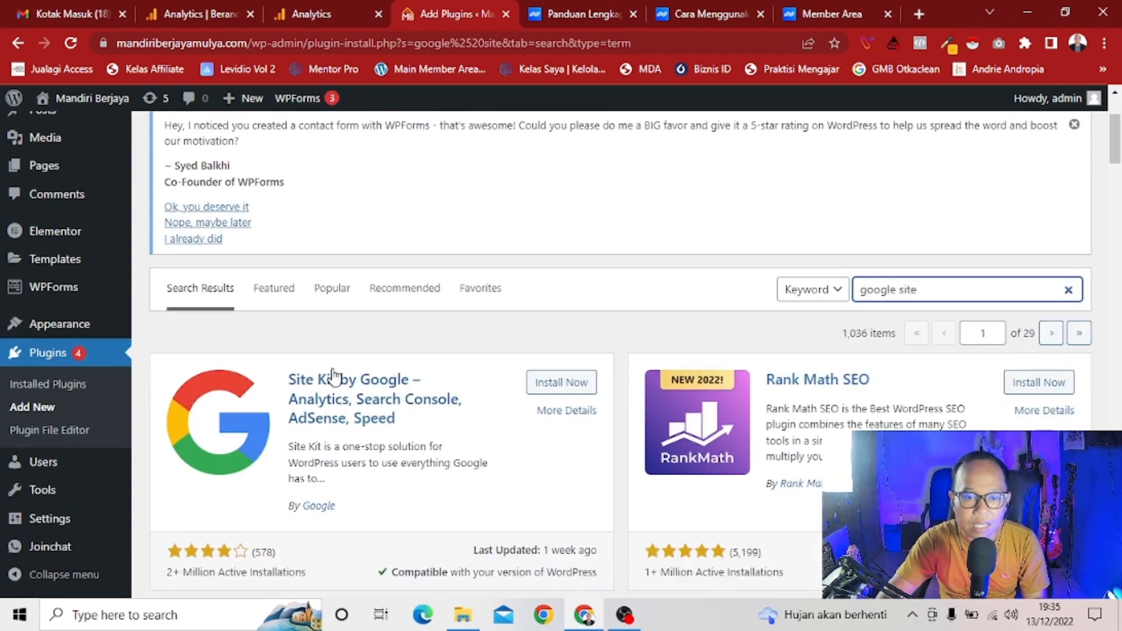
{"action": "left_click", "coordinate": [549, 384]}
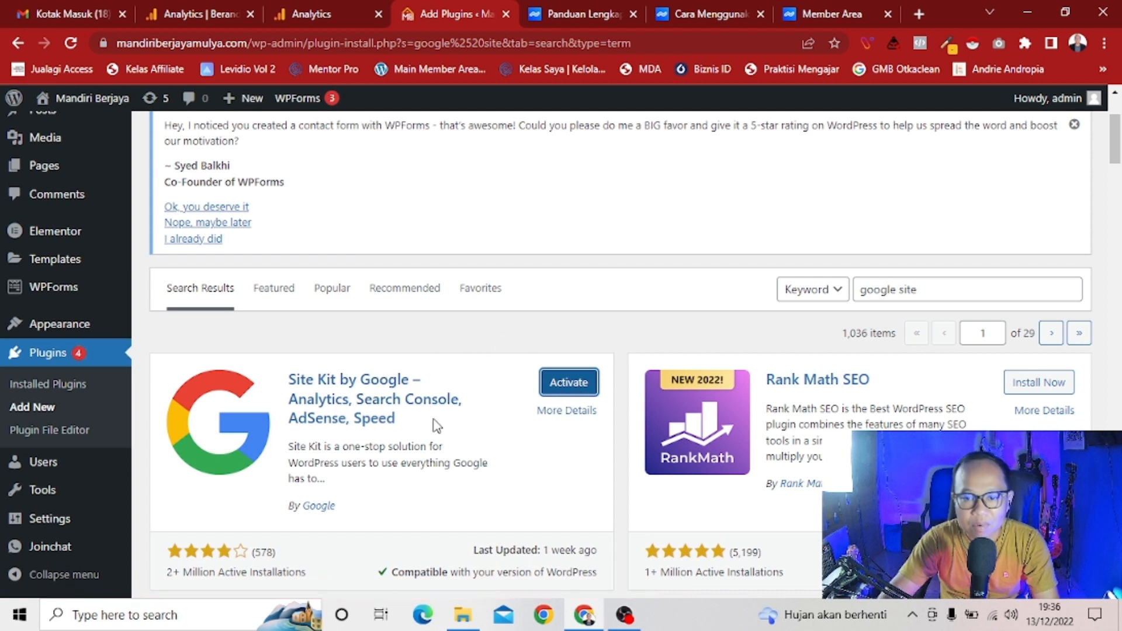
{"action": "left_click", "coordinate": [568, 387]}
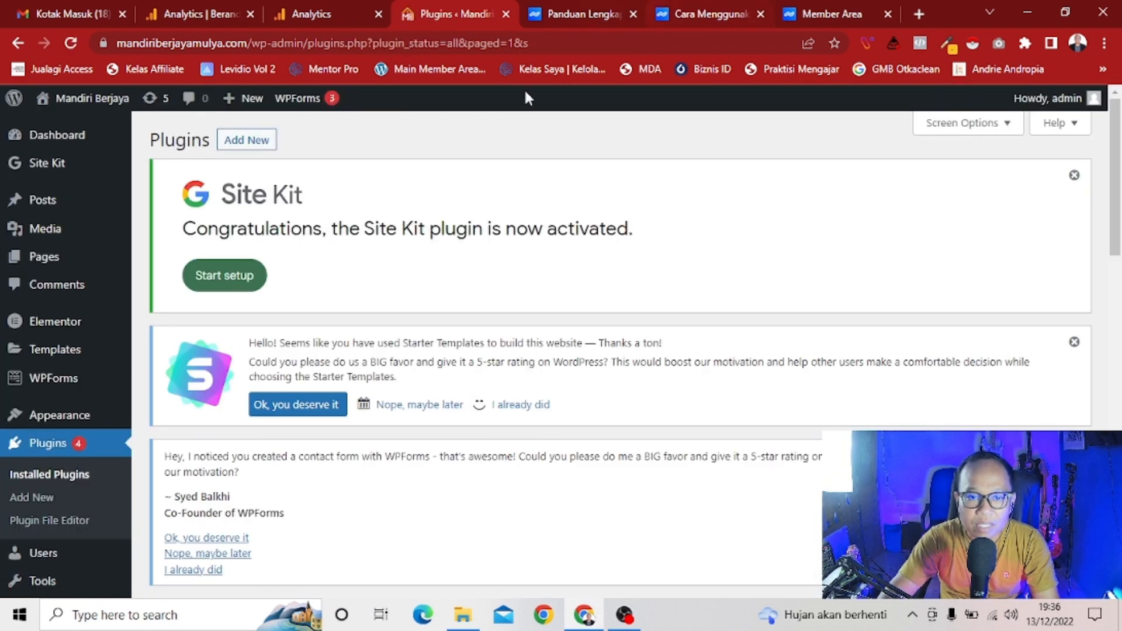
{"action": "left_click", "coordinate": [847, 13]}
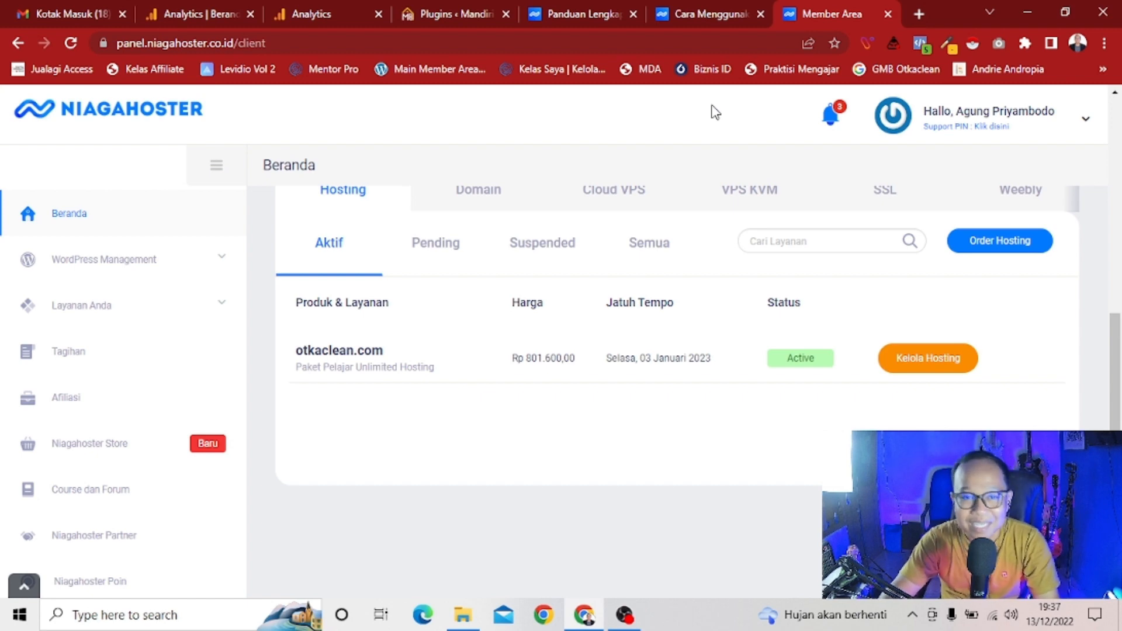
{"action": "left_click", "coordinate": [485, 7]}
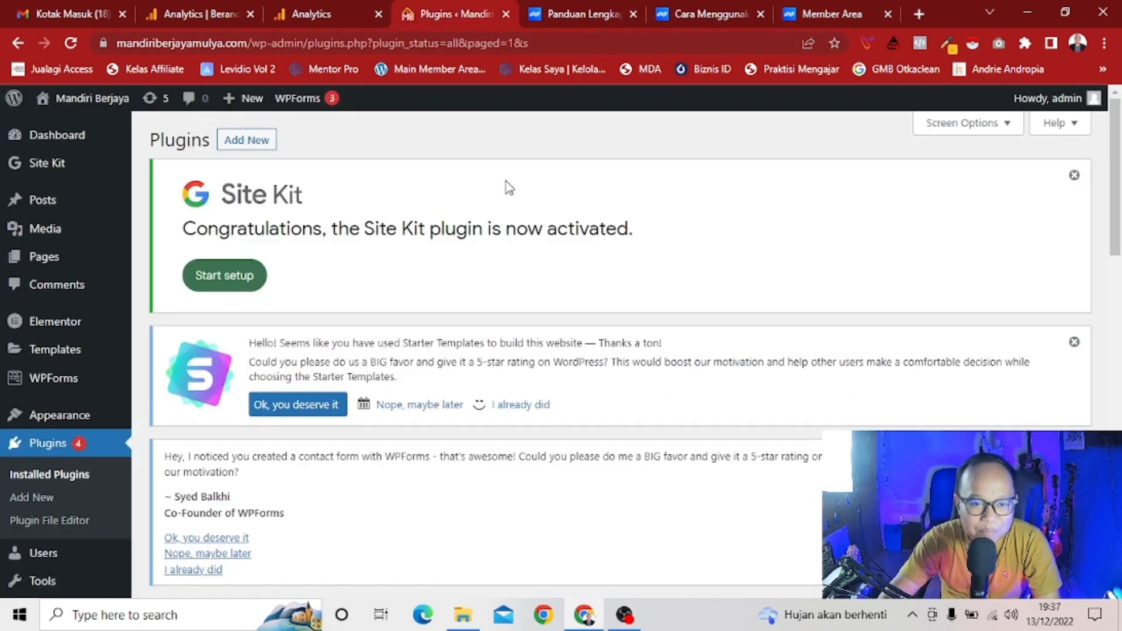
{"action": "scroll", "coordinate": [508, 185], "scroll_direction": "down", "scroll_amount": 3}
{"action": "scroll", "coordinate": [514, 193], "scroll_direction": "up", "scroll_amount": 3}
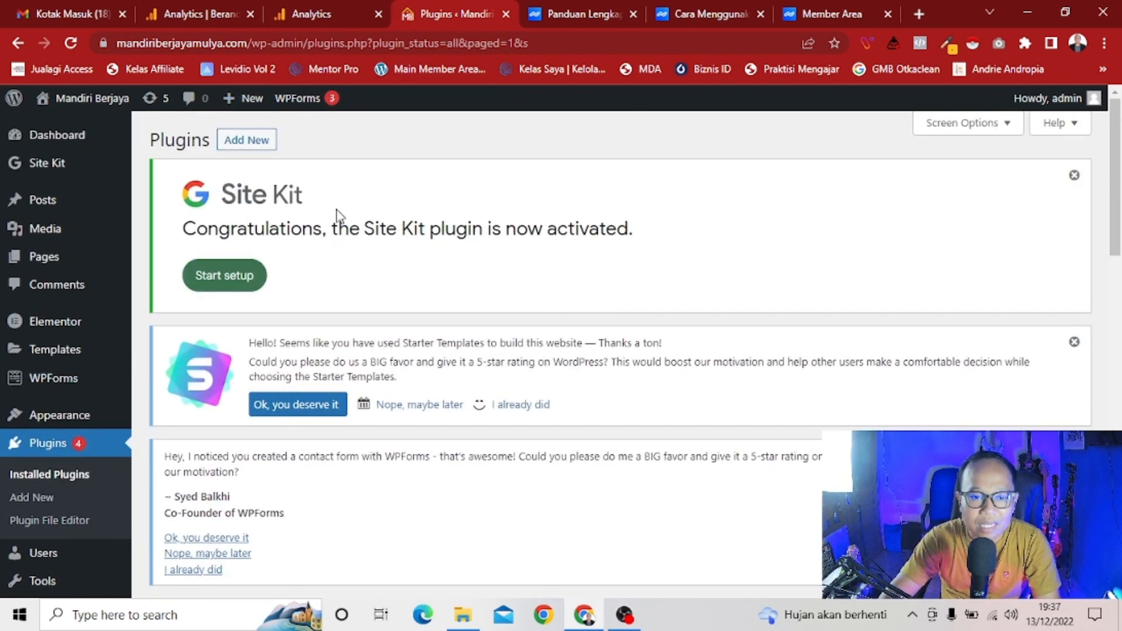
Start the Site Kit setup with Google Analytics connection and anonymous usage data sharing enabled, and proceed to sign in with Google
{"action": "left_click", "coordinate": [245, 286]}
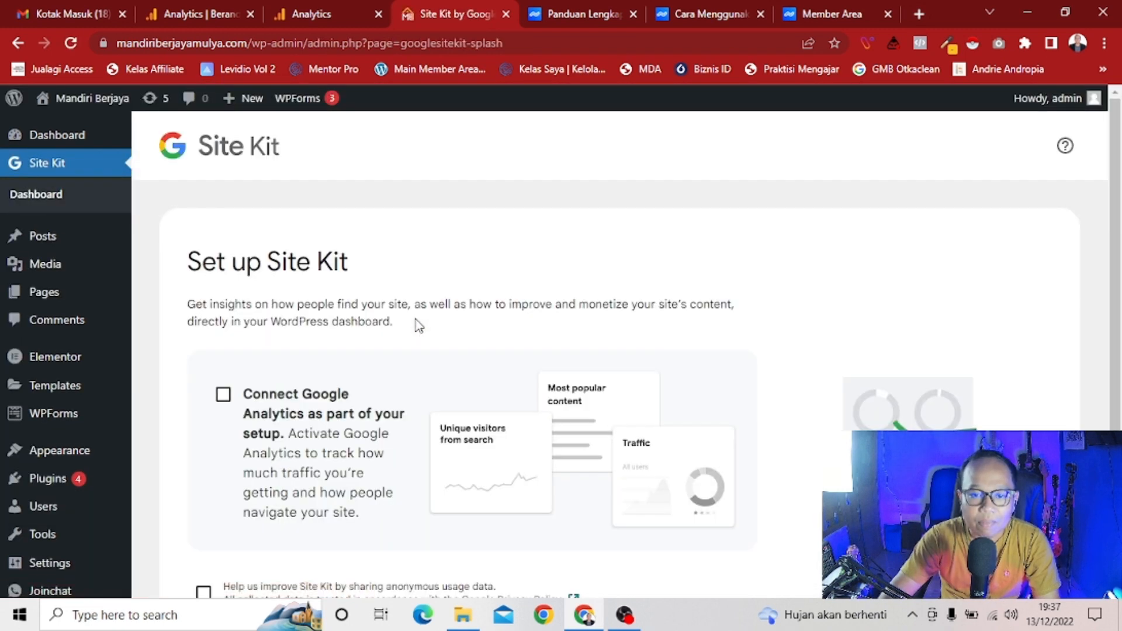
{"action": "scroll", "coordinate": [419, 325], "scroll_direction": "down", "scroll_amount": 3}
{"action": "scroll", "coordinate": [424, 331], "scroll_direction": "up", "scroll_amount": 1}
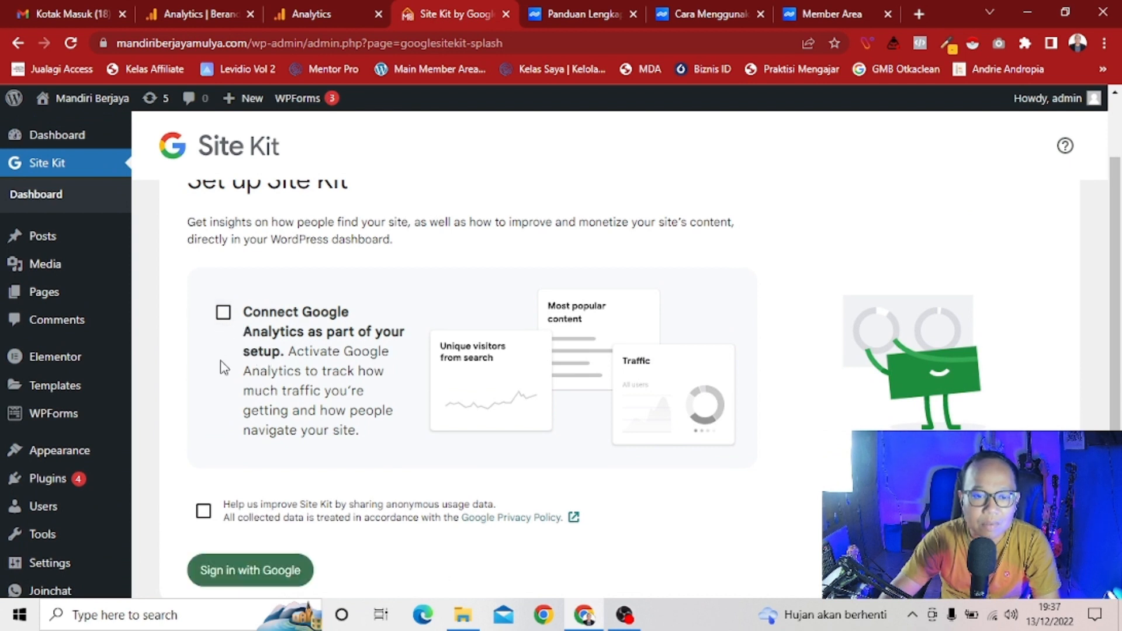
{"action": "scroll", "coordinate": [237, 322], "scroll_direction": "down", "scroll_amount": 1}
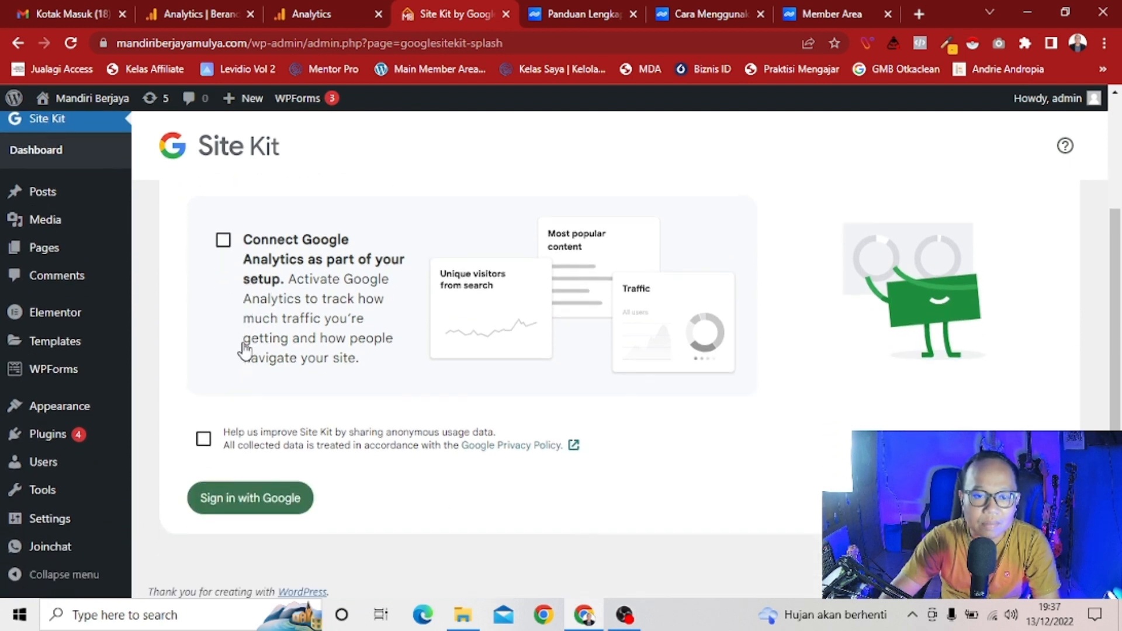
{"action": "left_click", "coordinate": [223, 231]}
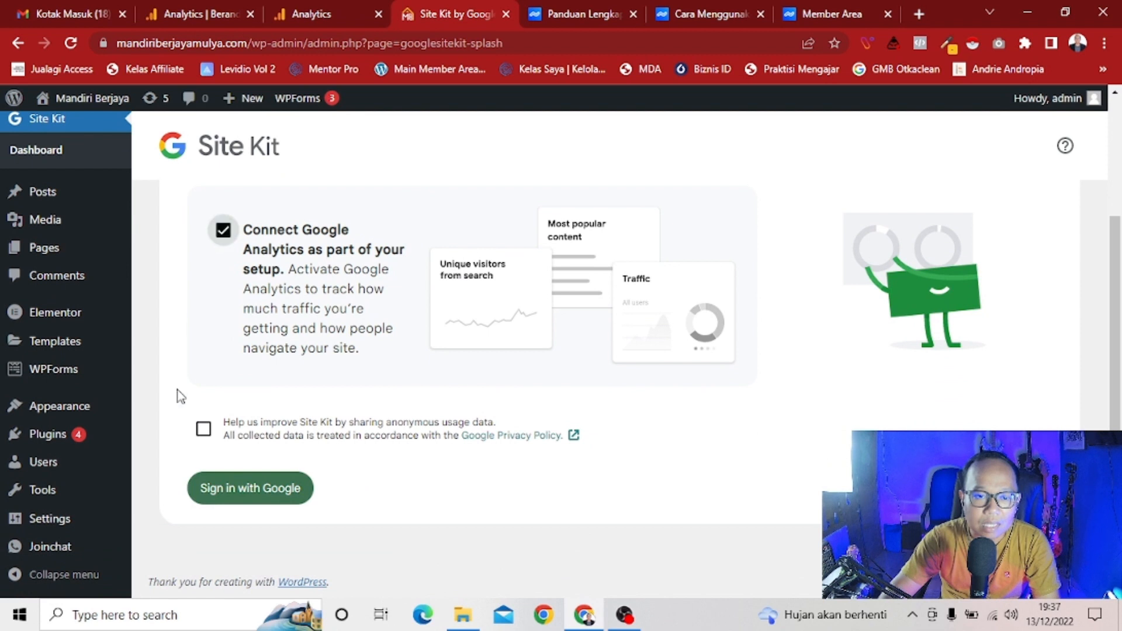
{"action": "left_click", "coordinate": [203, 430]}
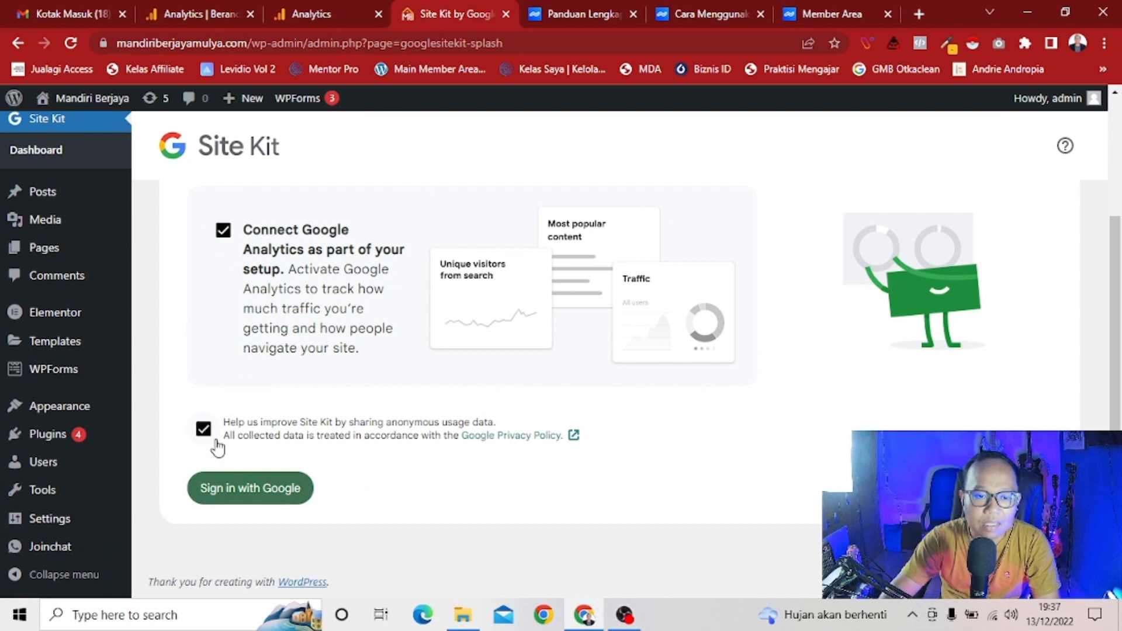
{"action": "left_click", "coordinate": [268, 497]}
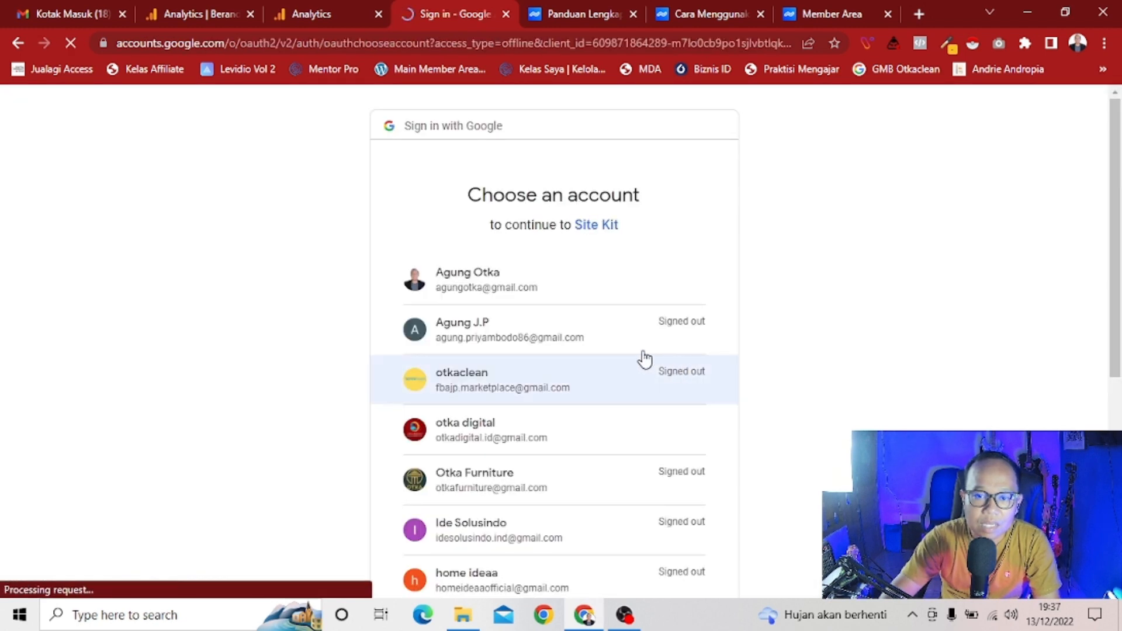
Try to authorize Site Kit with the Mandiri Berjaya Google account without granting the optional Analytics, Search Console and site management permissions
{"action": "scroll", "coordinate": [565, 318], "scroll_direction": "down", "scroll_amount": 2}
{"action": "scroll", "coordinate": [565, 317], "scroll_direction": "down", "scroll_amount": 2}
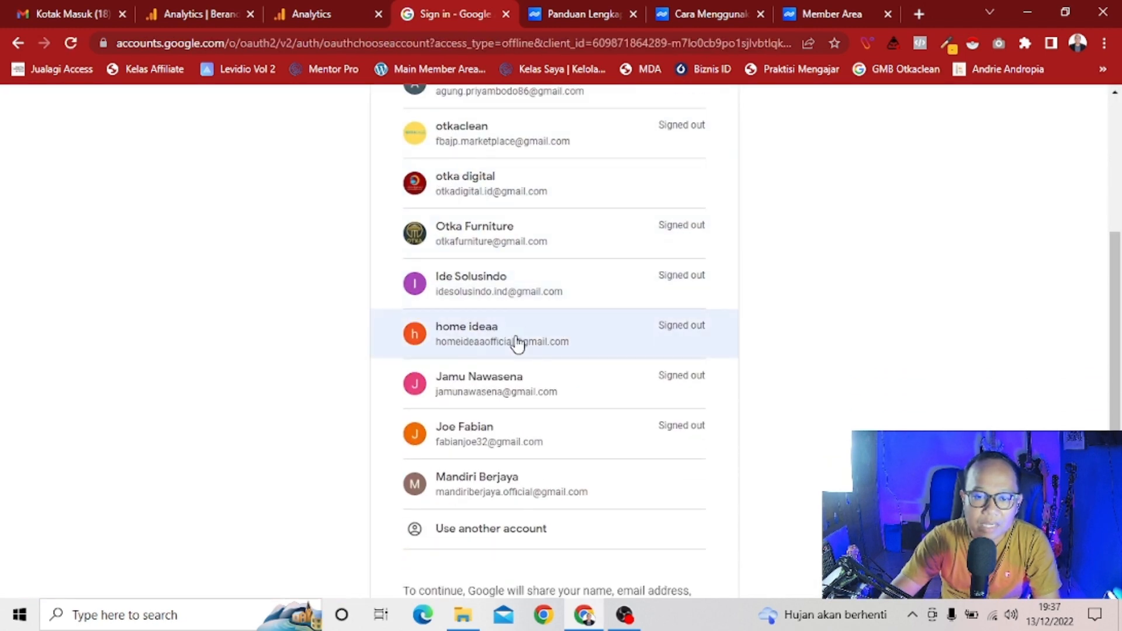
{"action": "left_click", "coordinate": [514, 490]}
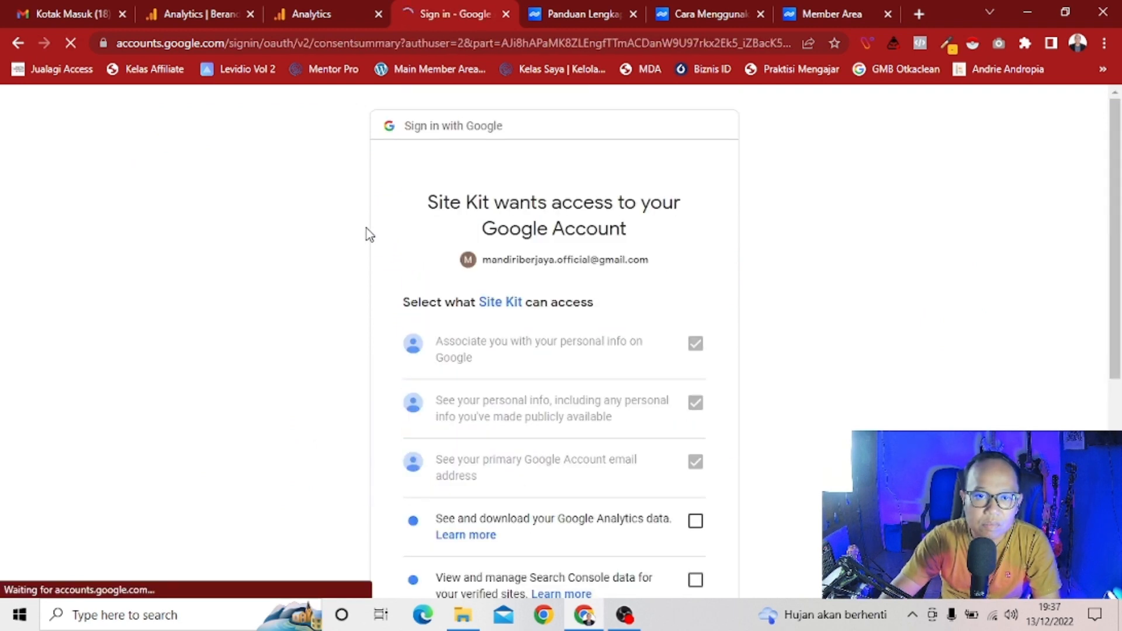
{"action": "scroll", "coordinate": [604, 301], "scroll_direction": "down", "scroll_amount": 6}
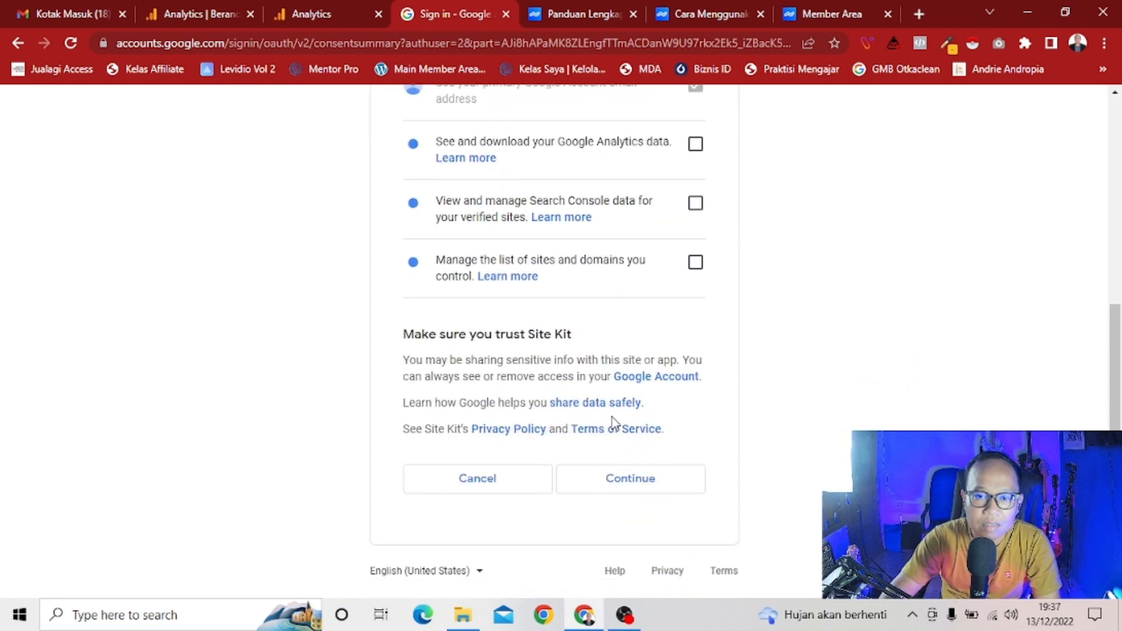
{"action": "left_click", "coordinate": [644, 491]}
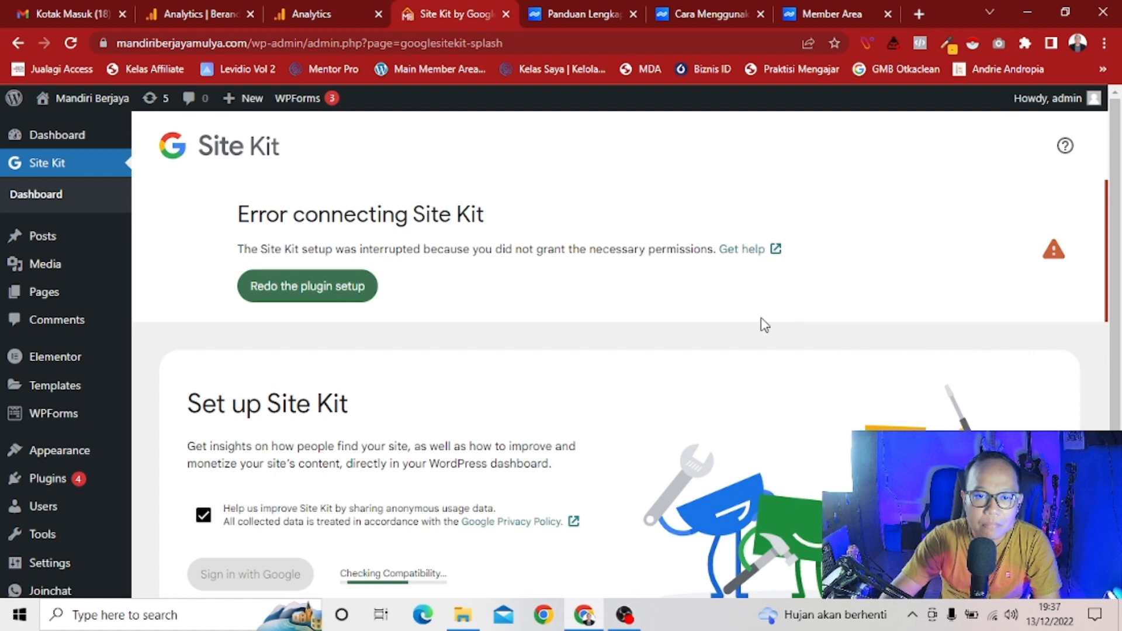
Restart the Site Kit sign-in with Google and choose the Mandiri Berjaya account again
{"action": "scroll", "coordinate": [510, 323], "scroll_direction": "down", "scroll_amount": 1}
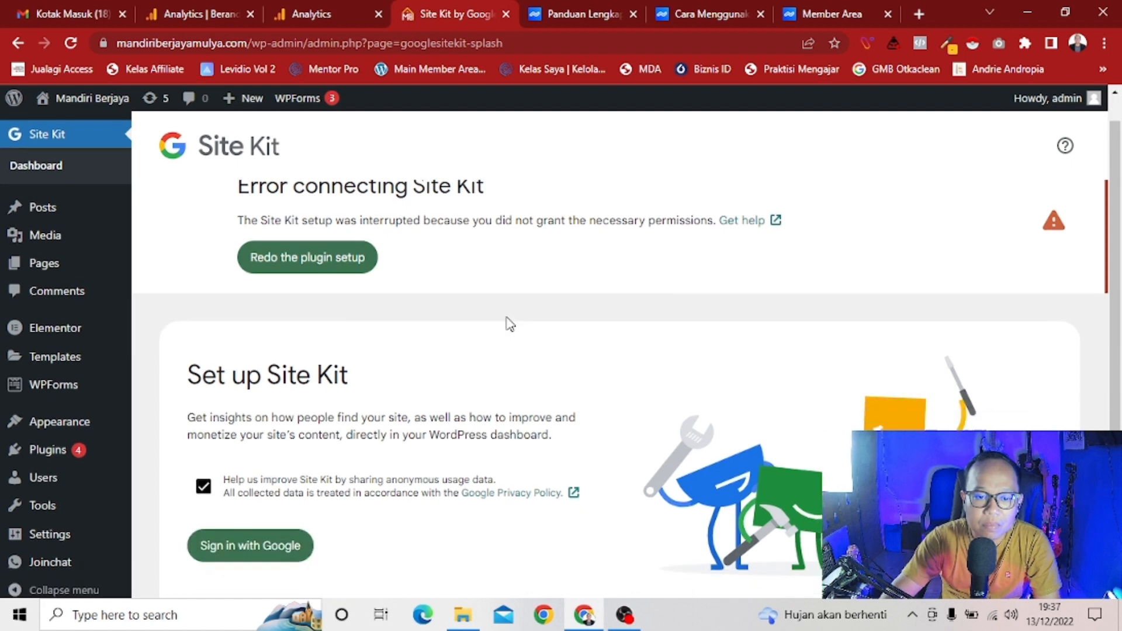
{"action": "scroll", "coordinate": [508, 322], "scroll_direction": "down", "scroll_amount": 3}
{"action": "scroll", "coordinate": [503, 321], "scroll_direction": "up", "scroll_amount": 4}
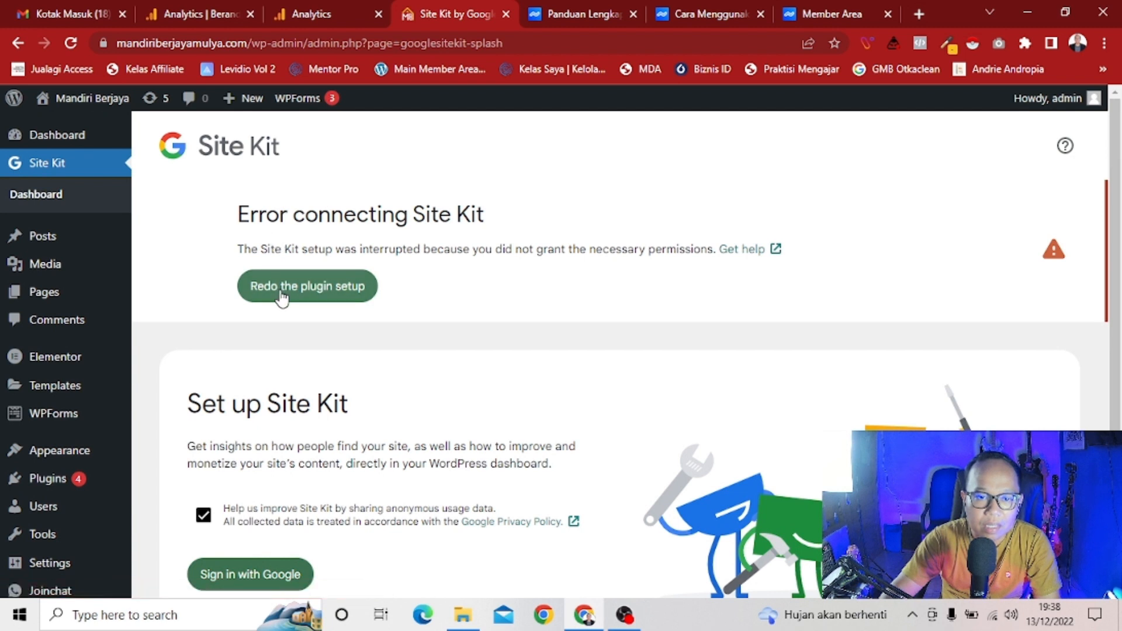
{"action": "scroll", "coordinate": [275, 327], "scroll_direction": "down", "scroll_amount": 3}
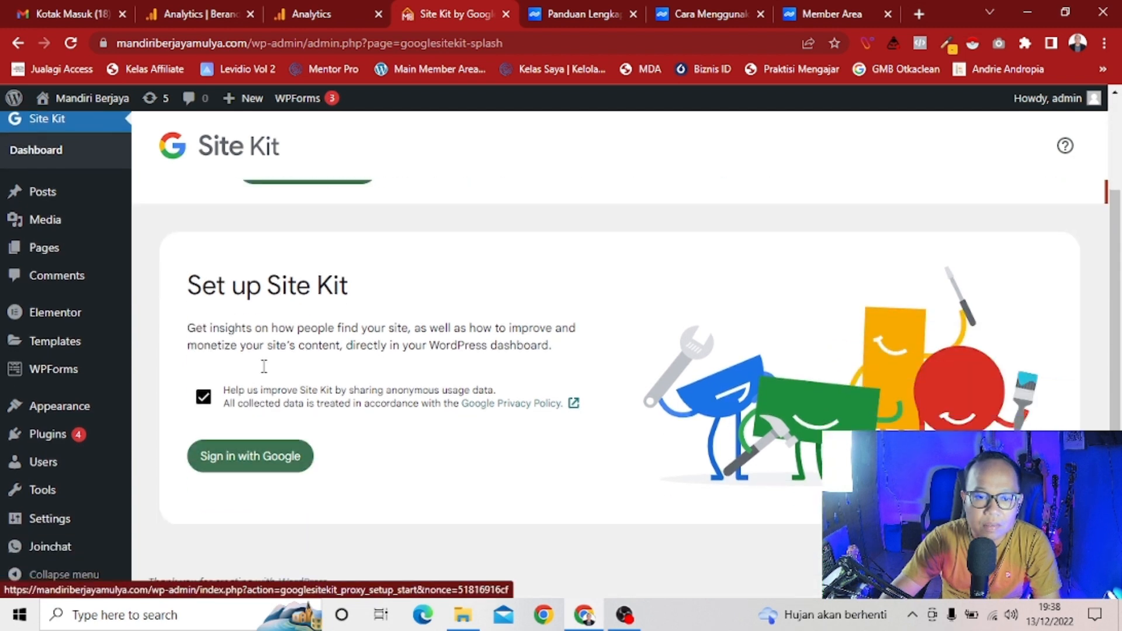
{"action": "left_click", "coordinate": [243, 463]}
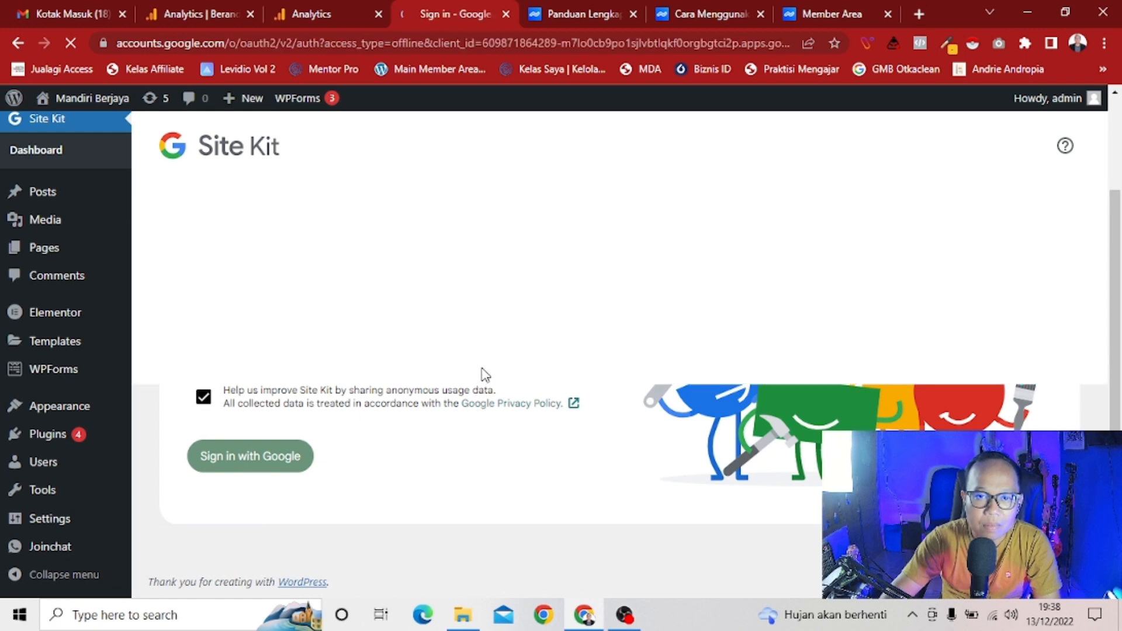
{"action": "scroll", "coordinate": [514, 358], "scroll_direction": "down", "scroll_amount": 3}
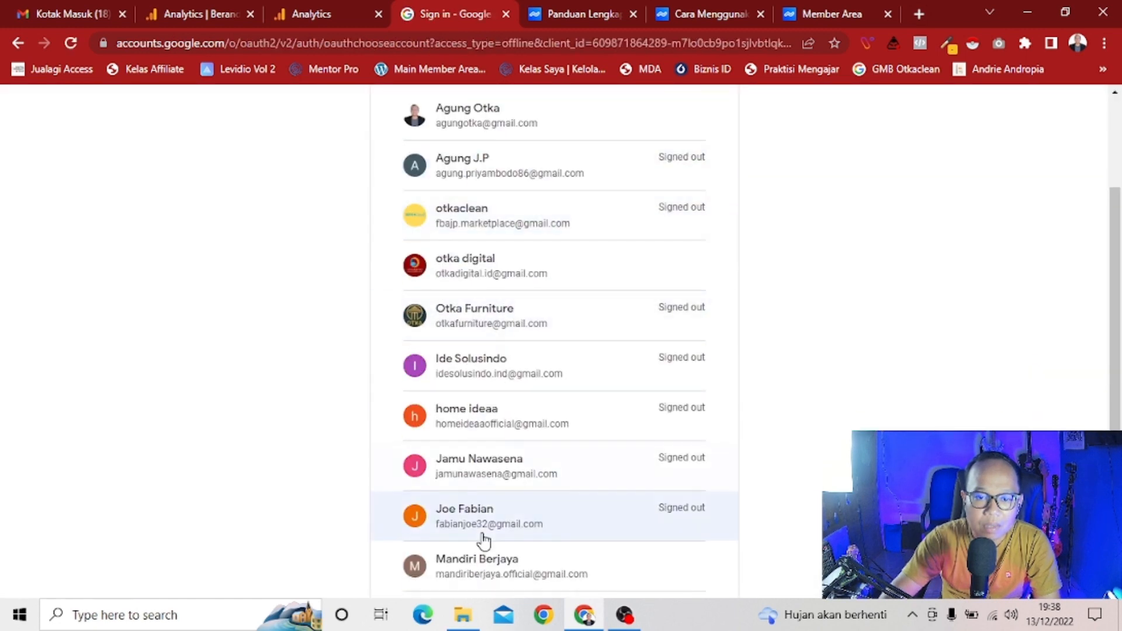
{"action": "scroll", "coordinate": [484, 541], "scroll_direction": "down", "scroll_amount": 4}
{"action": "left_click", "coordinate": [513, 356]}
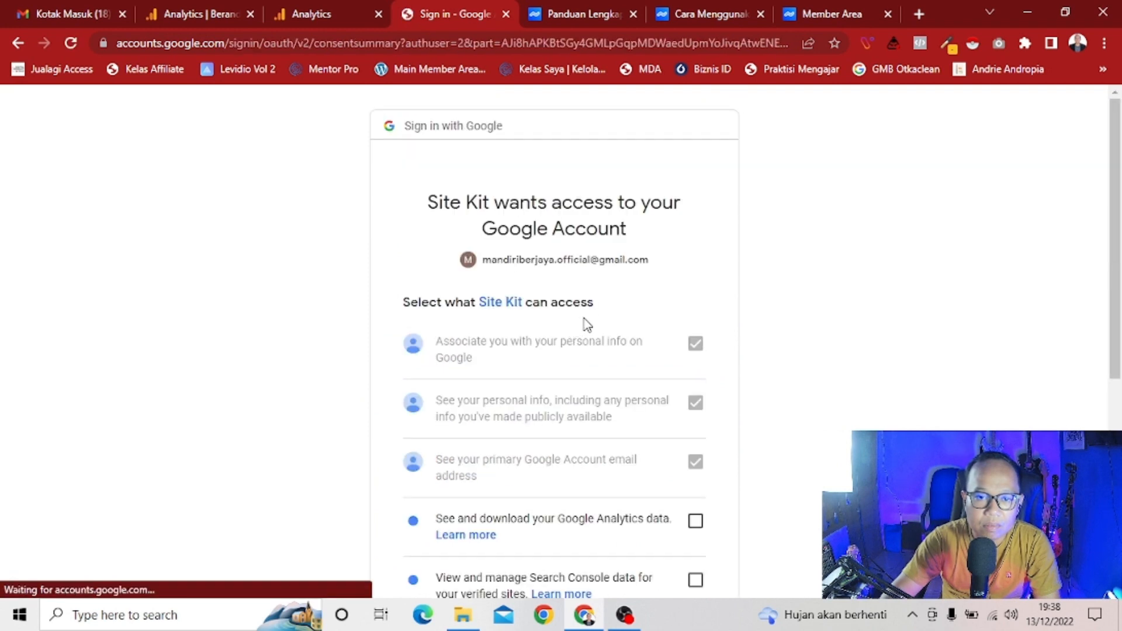
Grant Site Kit access to Google Analytics data, Search Console data and the list of sites and domains, and continue
{"action": "scroll", "coordinate": [704, 444], "scroll_direction": "down", "scroll_amount": 3}
{"action": "left_click", "coordinate": [695, 357]}
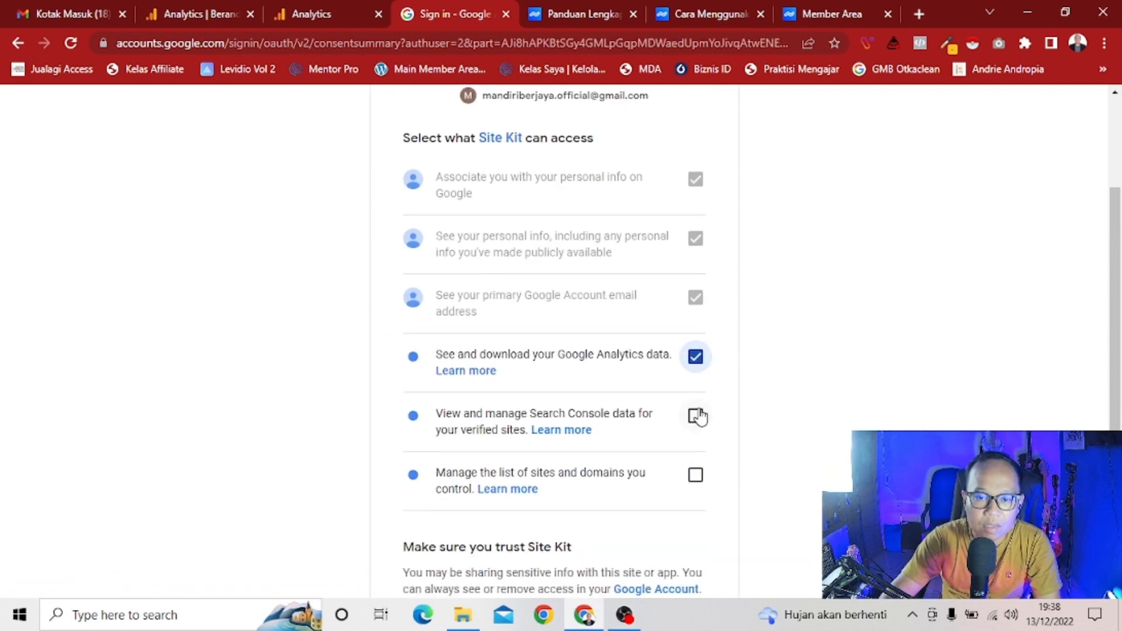
{"action": "left_click", "coordinate": [696, 415]}
{"action": "left_click", "coordinate": [697, 473]}
{"action": "scroll", "coordinate": [745, 421], "scroll_direction": "down", "scroll_amount": 3}
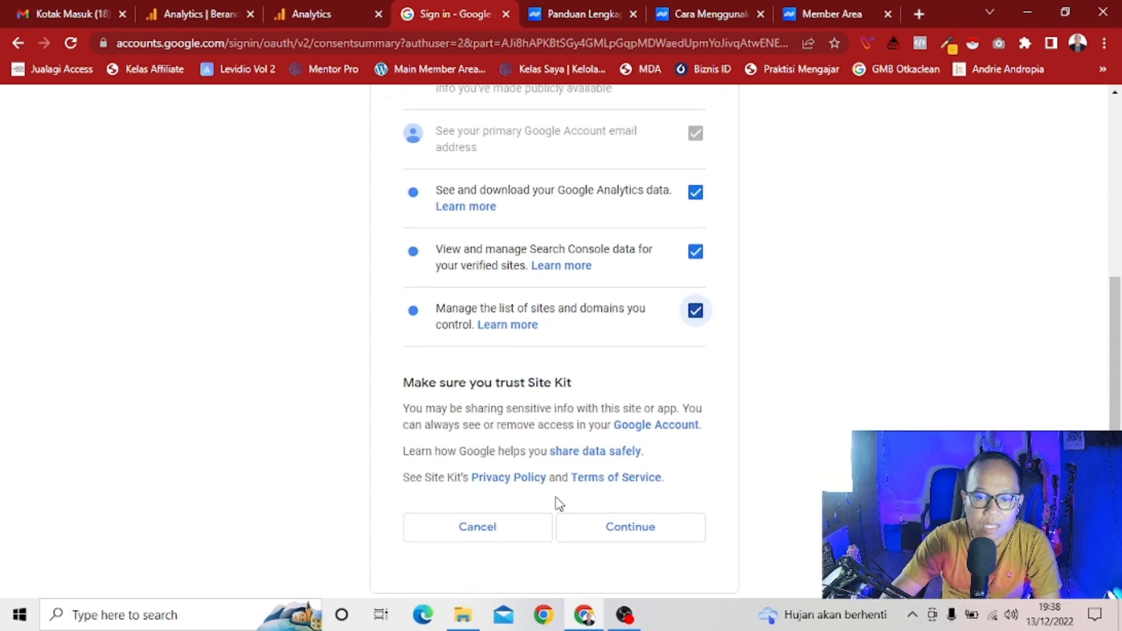
{"action": "left_click", "coordinate": [606, 524]}
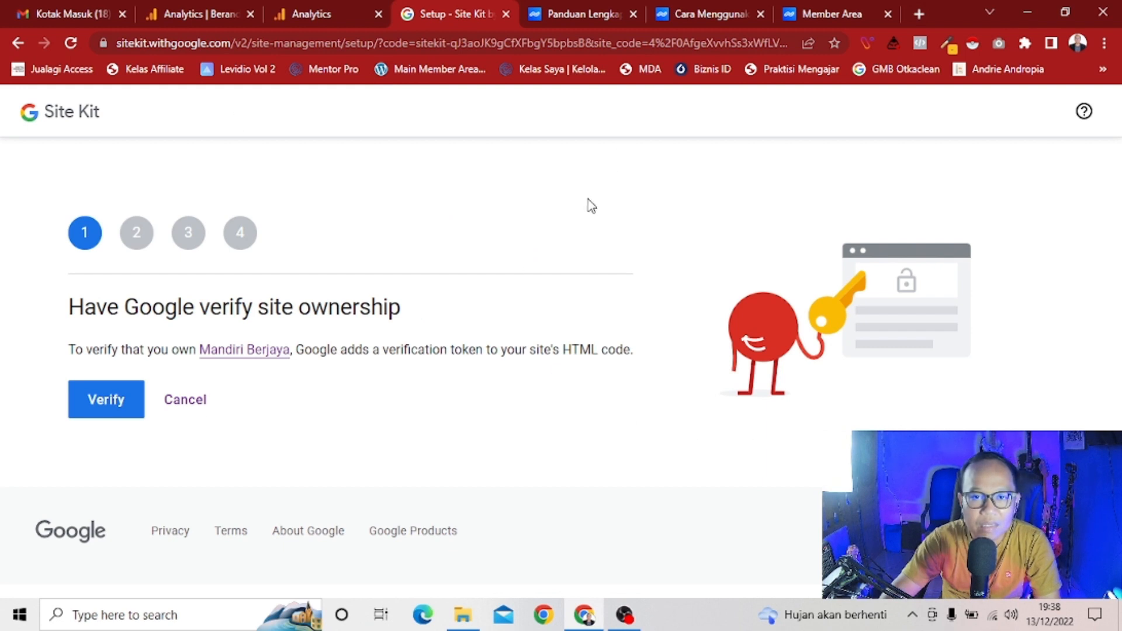
Have Google verify ownership of the Mandiri Berjaya site and allow metrics in the Site Kit dashboard
{"action": "left_click", "coordinate": [105, 413]}
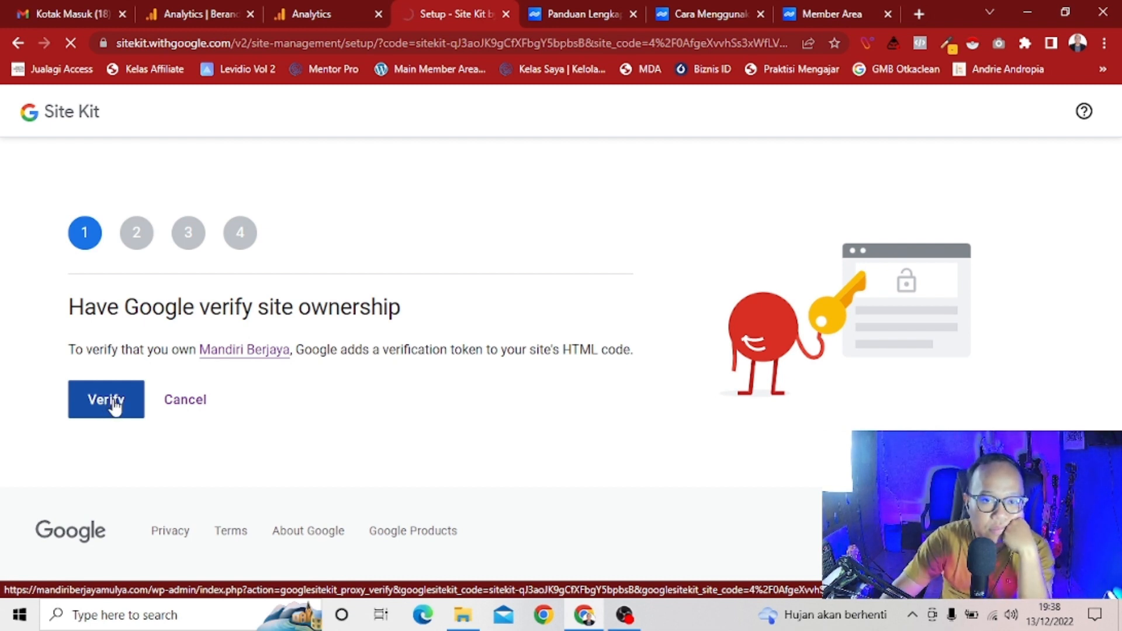
{"action": "left_click", "coordinate": [115, 404]}
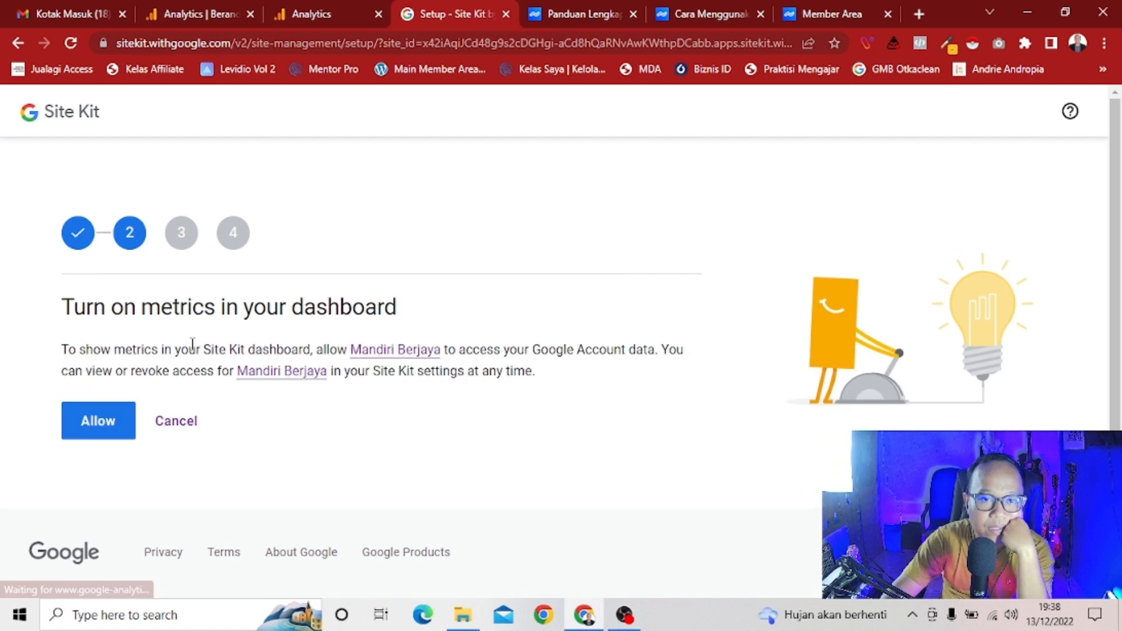
{"action": "left_click", "coordinate": [111, 430]}
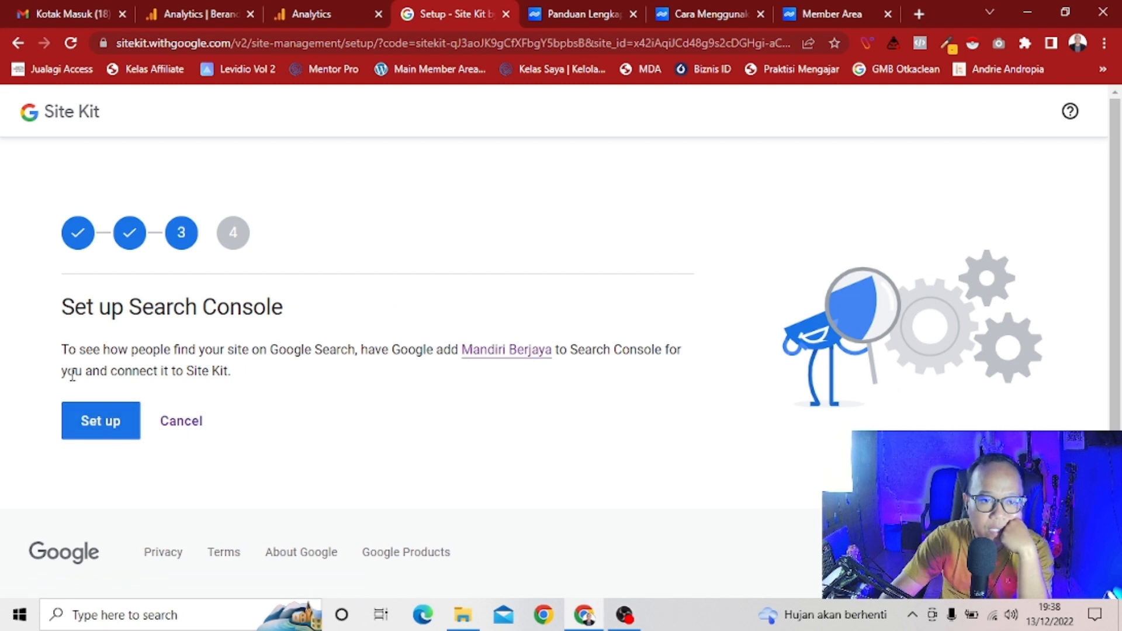
Set up Search Console for the site and configure Analytics with the Mandiri Berjaya Mulya account and mandiriberjayamulya.com property
{"action": "left_click", "coordinate": [102, 421]}
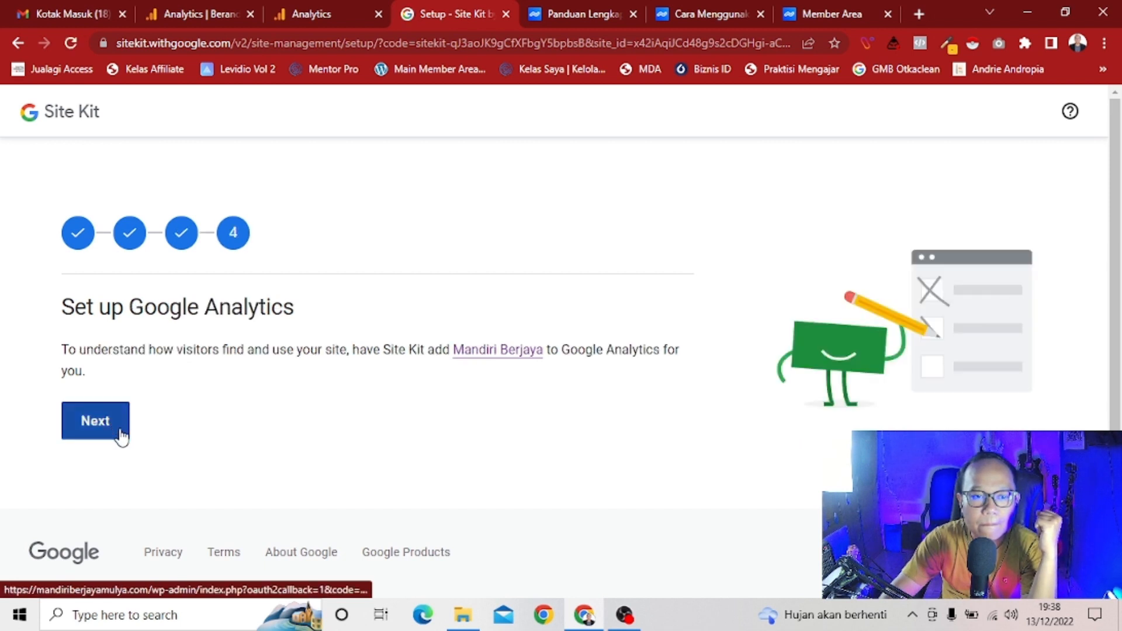
{"action": "left_click", "coordinate": [93, 424]}
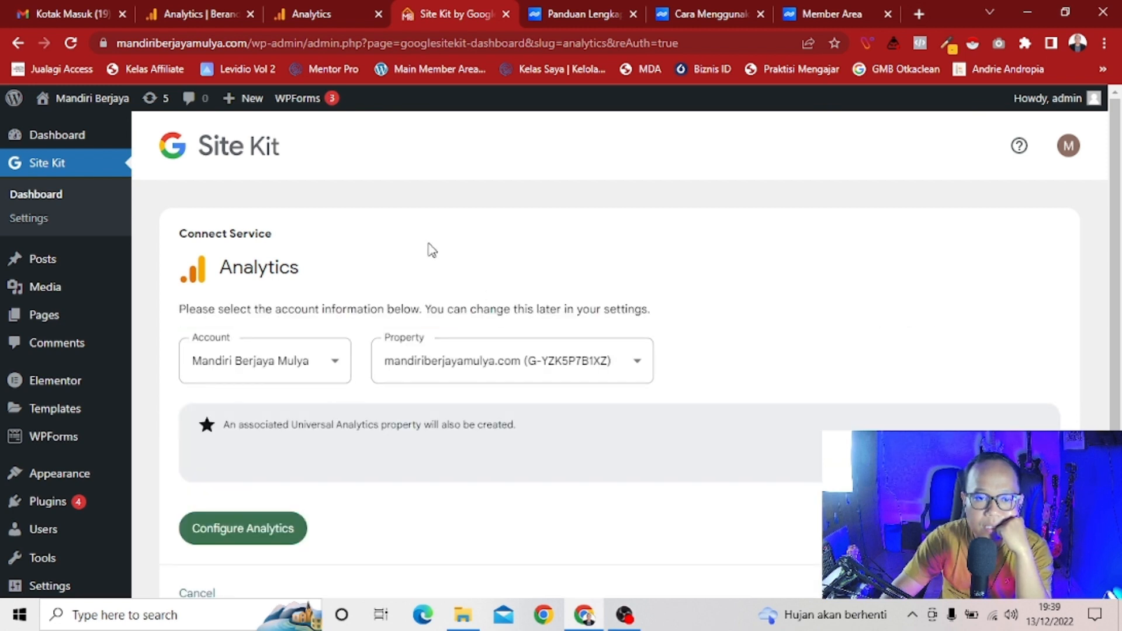
{"action": "scroll", "coordinate": [756, 368], "scroll_direction": "down", "scroll_amount": 2}
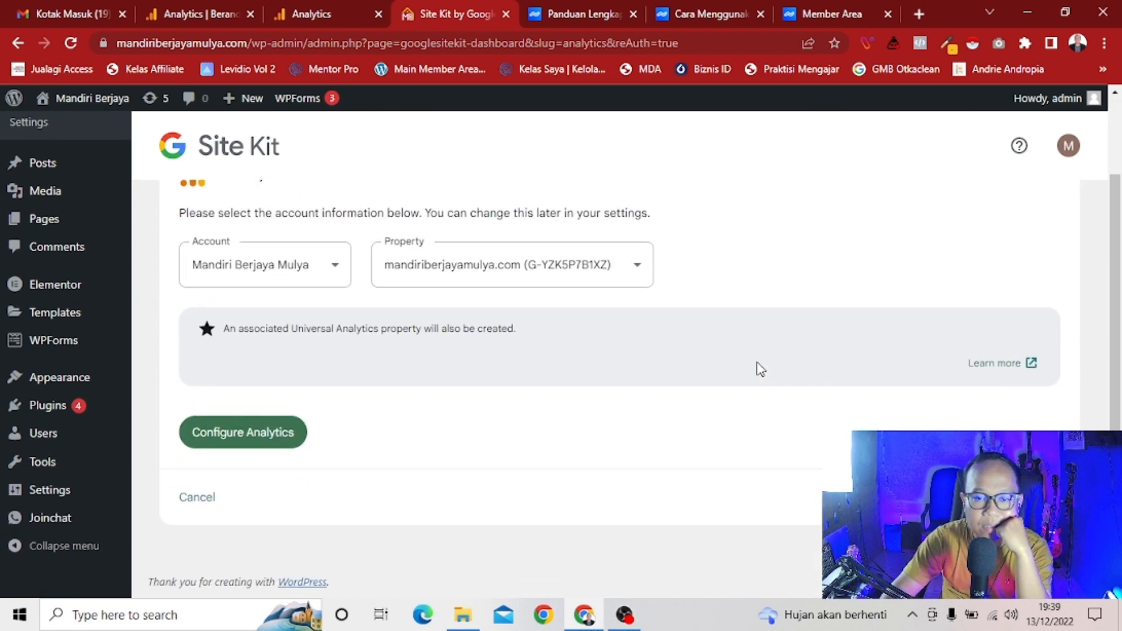
{"action": "scroll", "coordinate": [761, 383], "scroll_direction": "up", "scroll_amount": 2}
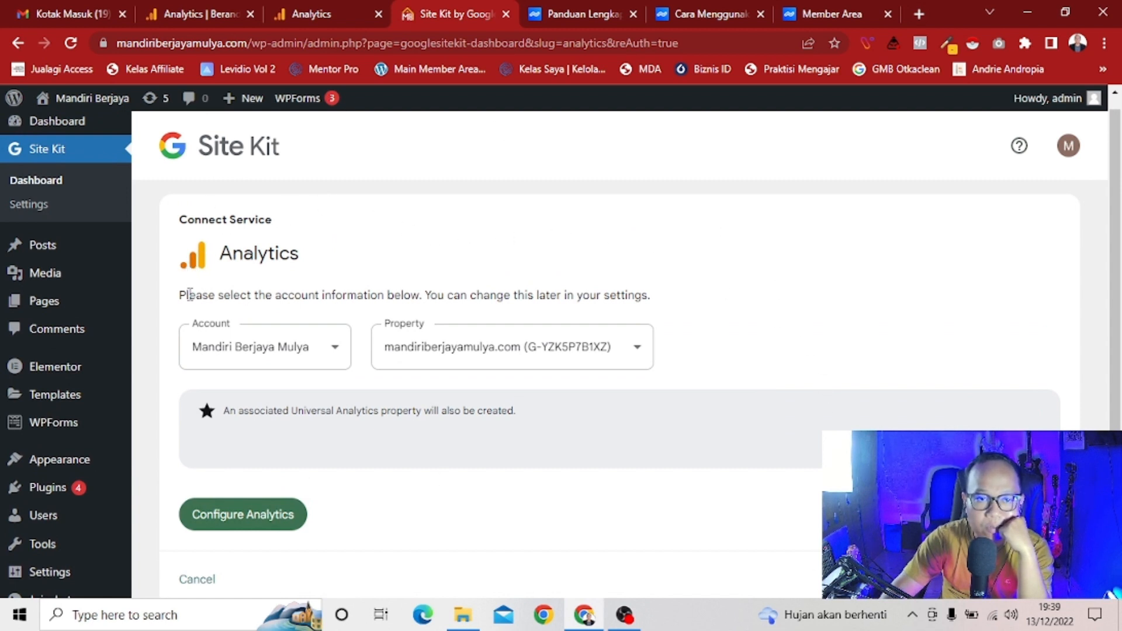
{"action": "scroll", "coordinate": [759, 379], "scroll_direction": "down", "scroll_amount": 3}
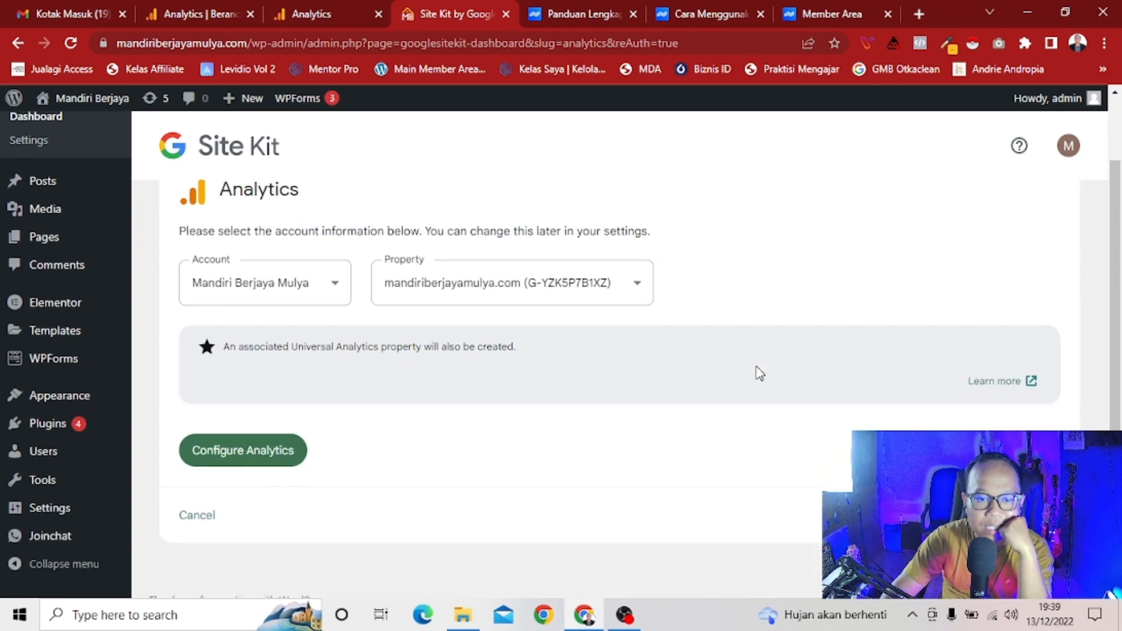
{"action": "left_click", "coordinate": [260, 438]}
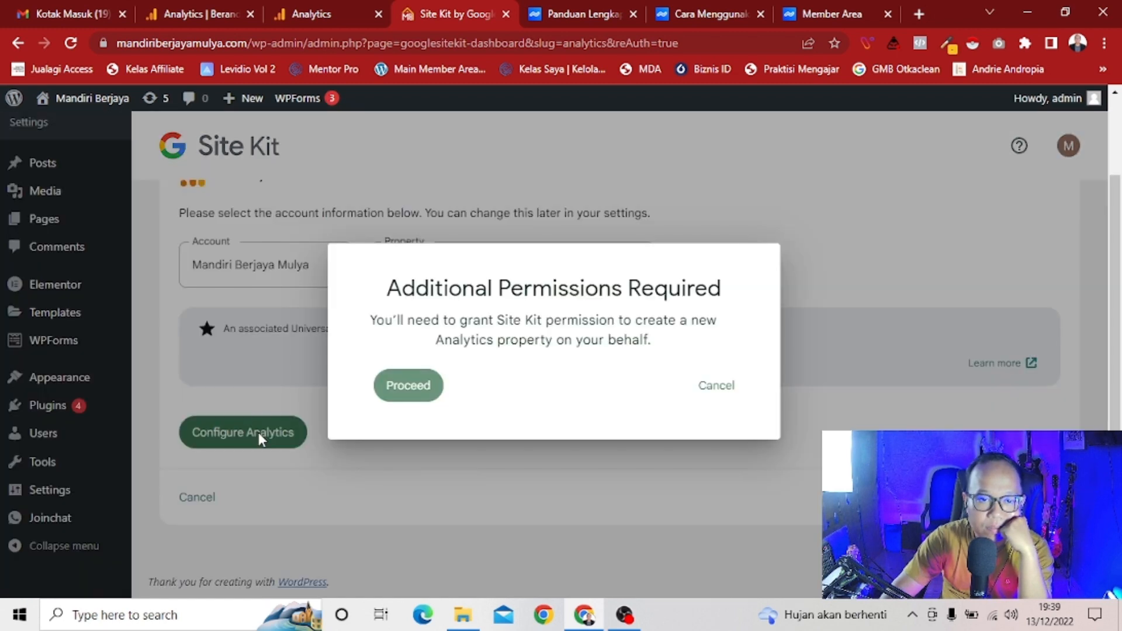
Grant Site Kit the additional permission to edit Google Analytics management entities, using the Mandiri Berjaya account
{"action": "left_click", "coordinate": [392, 395]}
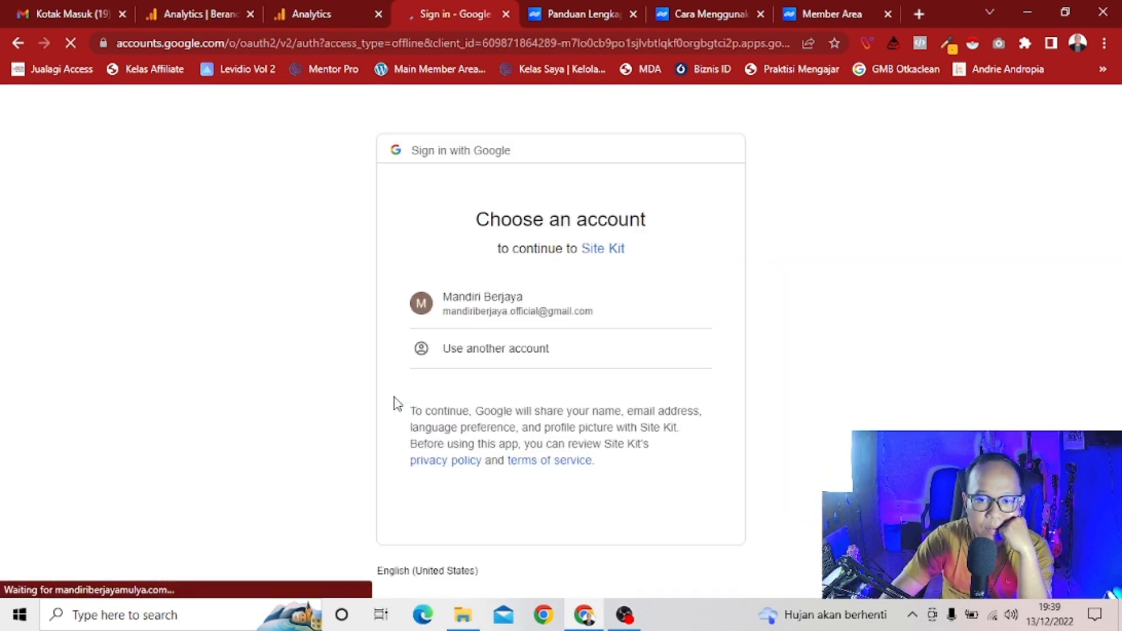
{"action": "left_click", "coordinate": [489, 316]}
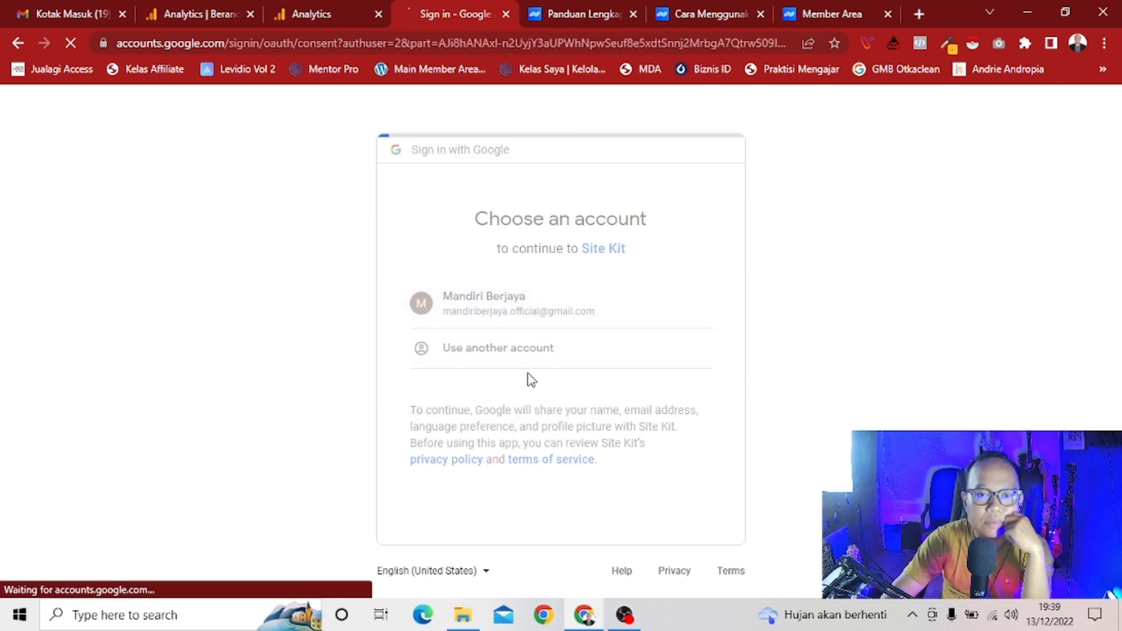
{"action": "scroll", "coordinate": [534, 377], "scroll_direction": "down", "scroll_amount": 3}
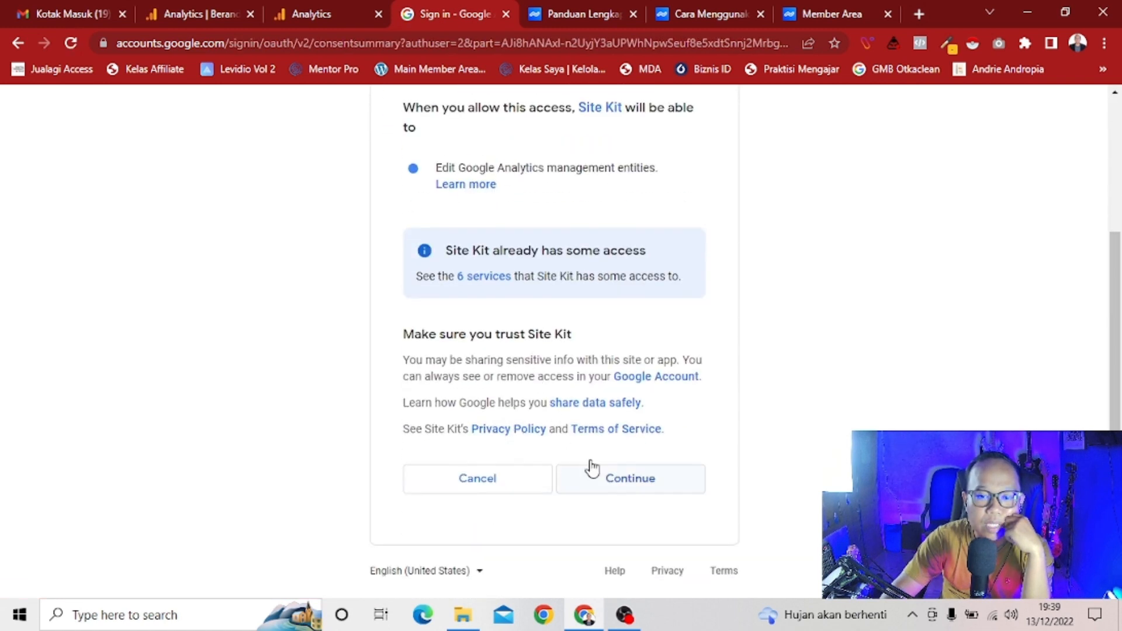
{"action": "left_click", "coordinate": [608, 483]}
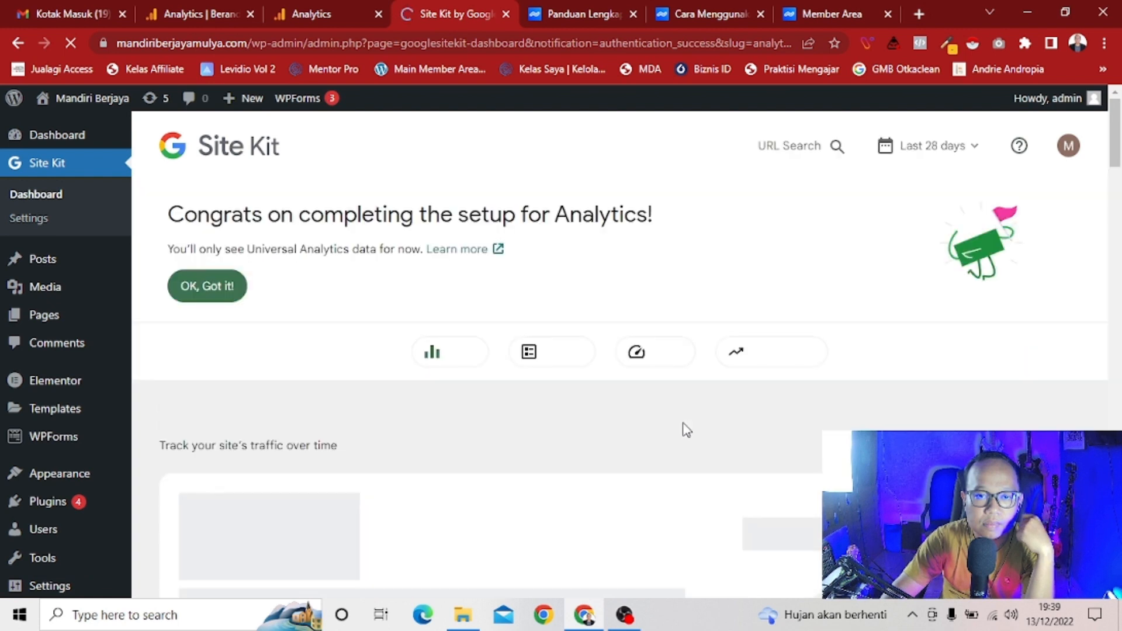
Examine the Site Kit dashboard's audience traffic, search traffic and content sections
{"action": "scroll", "coordinate": [692, 406], "scroll_direction": "down", "scroll_amount": 1}
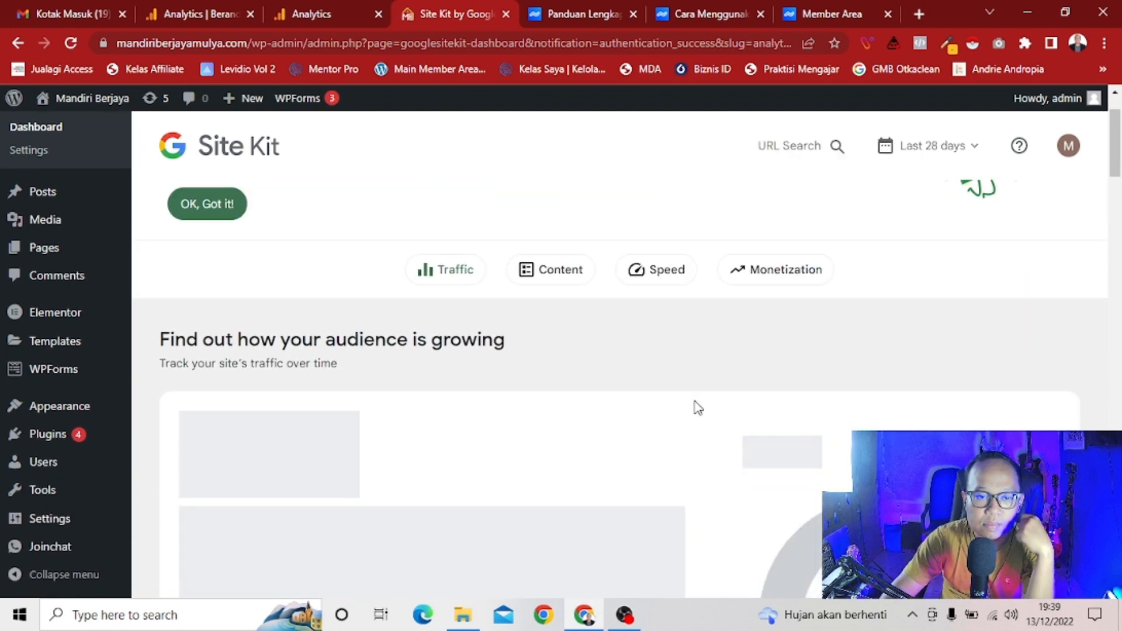
{"action": "scroll", "coordinate": [694, 405], "scroll_direction": "up", "scroll_amount": 1}
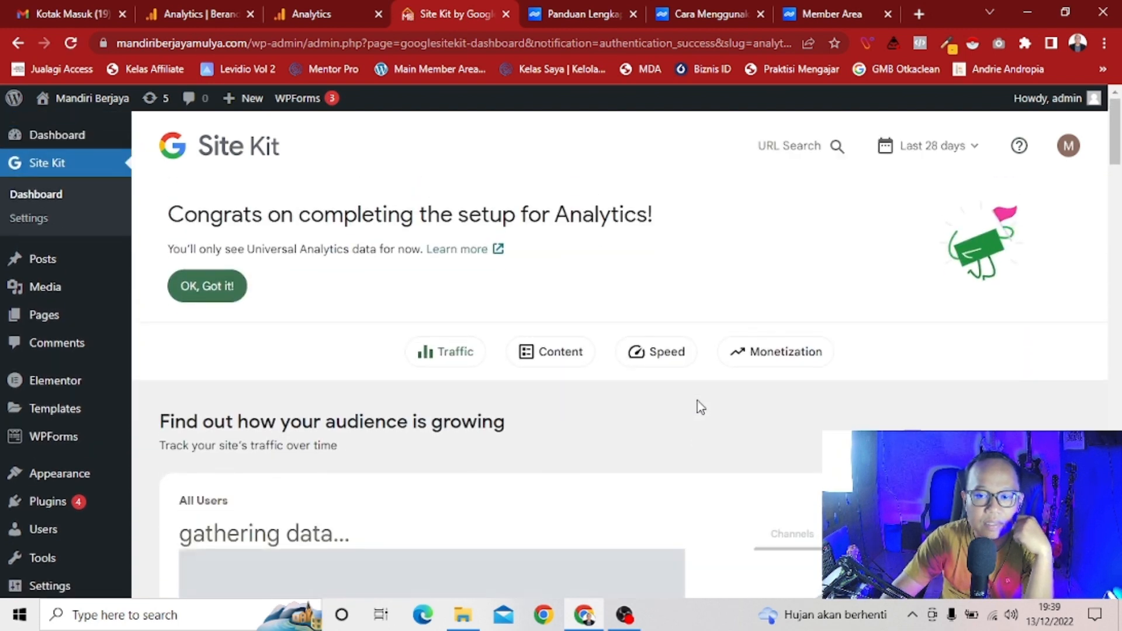
{"action": "scroll", "coordinate": [699, 406], "scroll_direction": "down", "scroll_amount": 1}
{"action": "scroll", "coordinate": [696, 401], "scroll_direction": "down", "scroll_amount": 5}
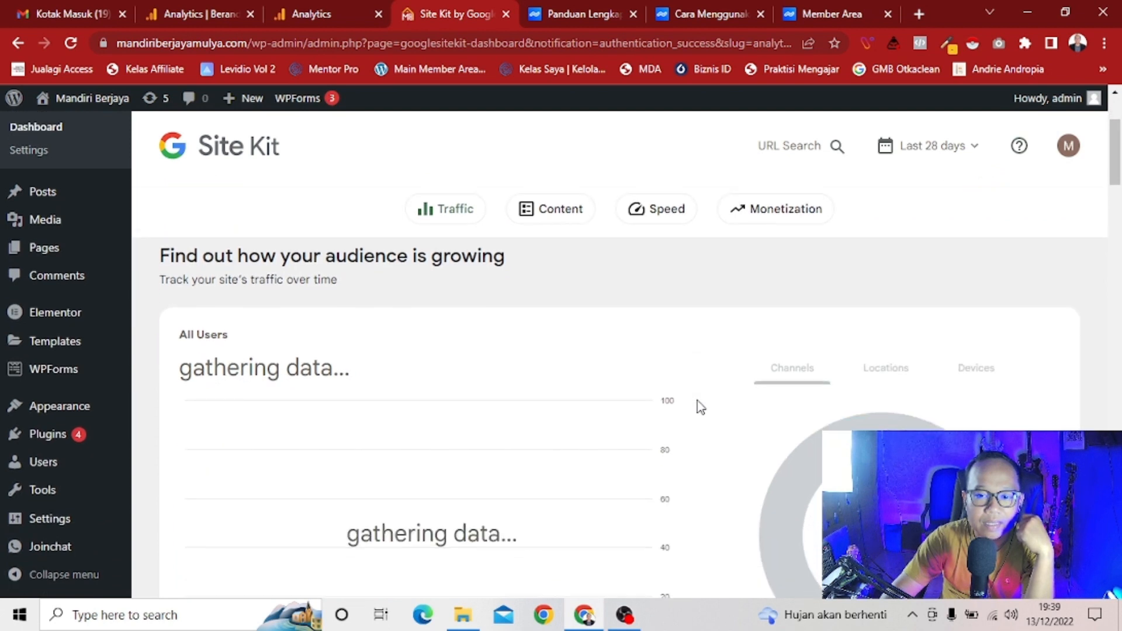
{"action": "scroll", "coordinate": [703, 403], "scroll_direction": "up", "scroll_amount": 4}
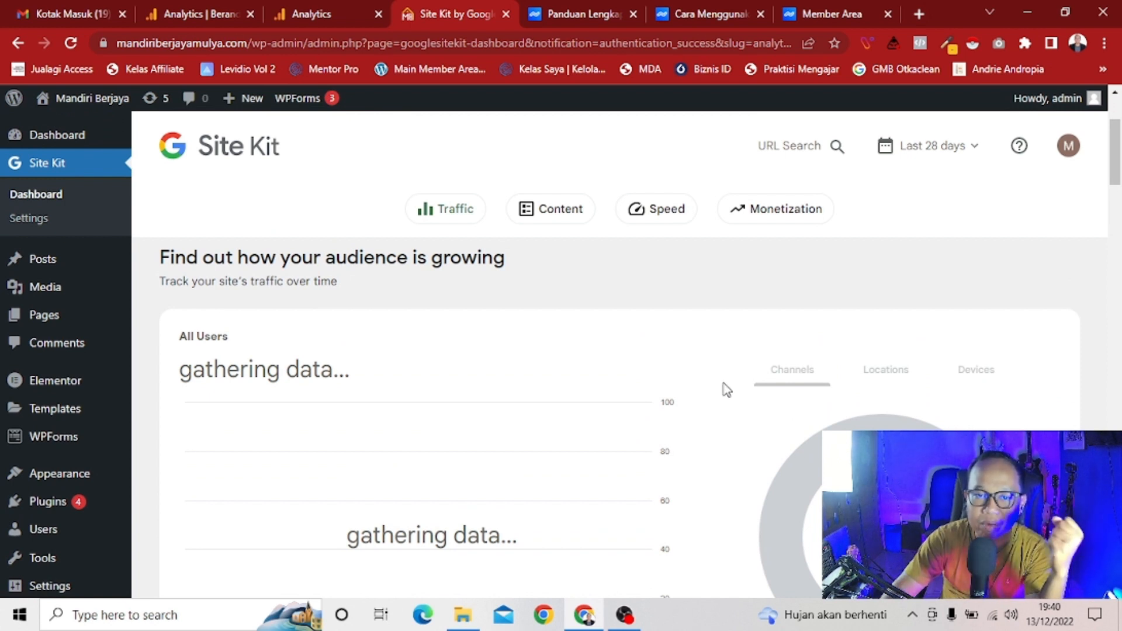
{"action": "scroll", "coordinate": [724, 385], "scroll_direction": "down", "scroll_amount": 1}
{"action": "scroll", "coordinate": [729, 374], "scroll_direction": "up", "scroll_amount": 1}
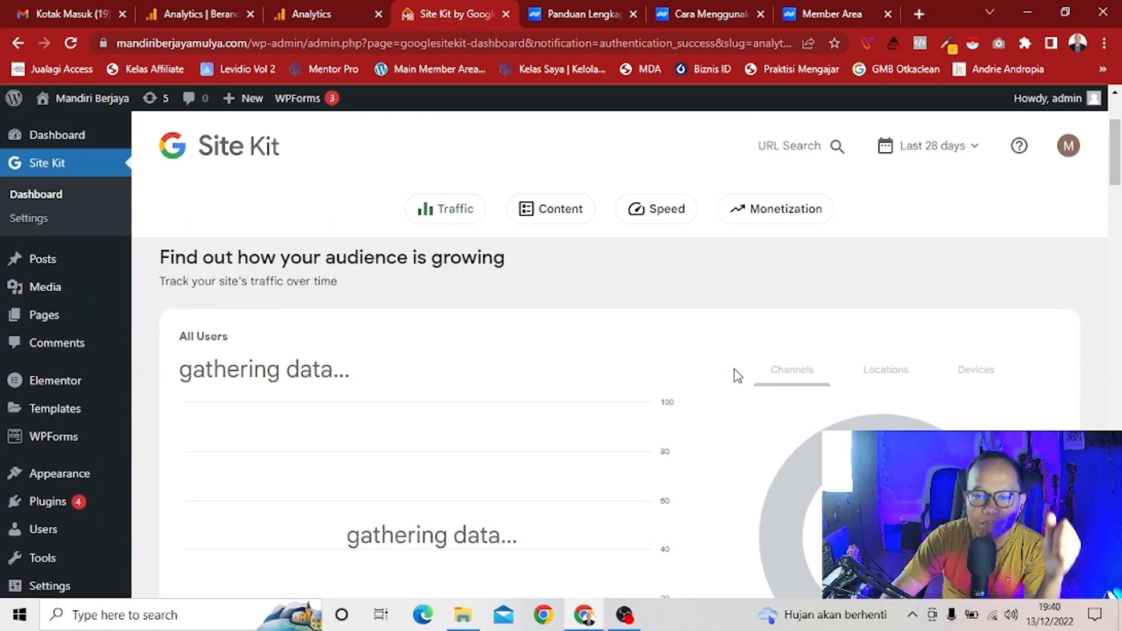
{"action": "scroll", "coordinate": [741, 377], "scroll_direction": "up", "scroll_amount": 1}
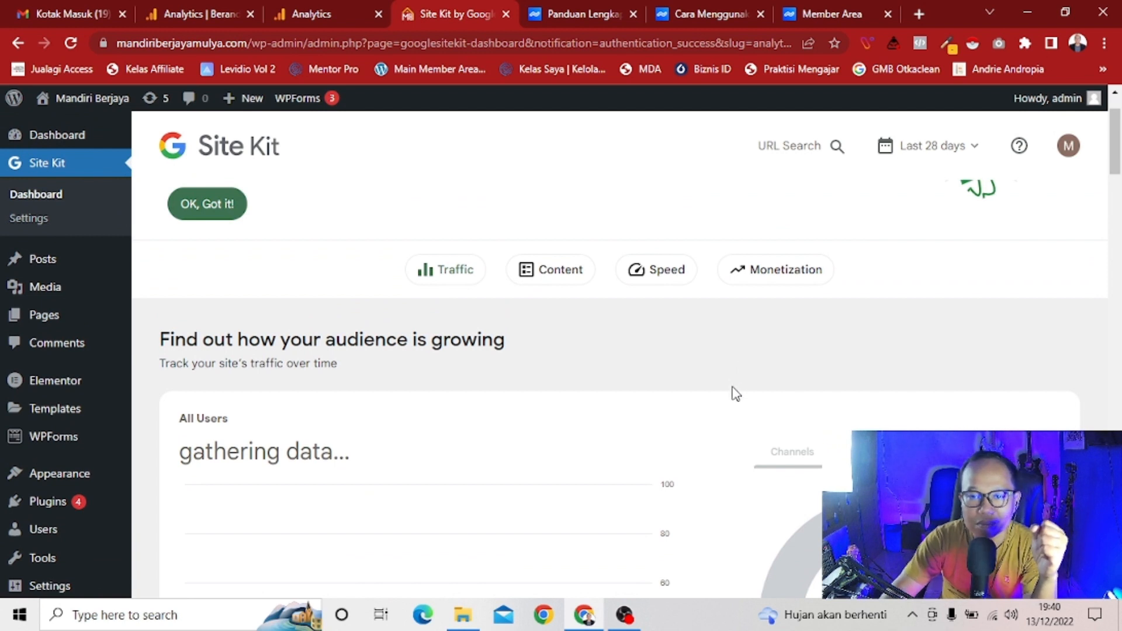
{"action": "scroll", "coordinate": [730, 396], "scroll_direction": "down", "scroll_amount": 5}
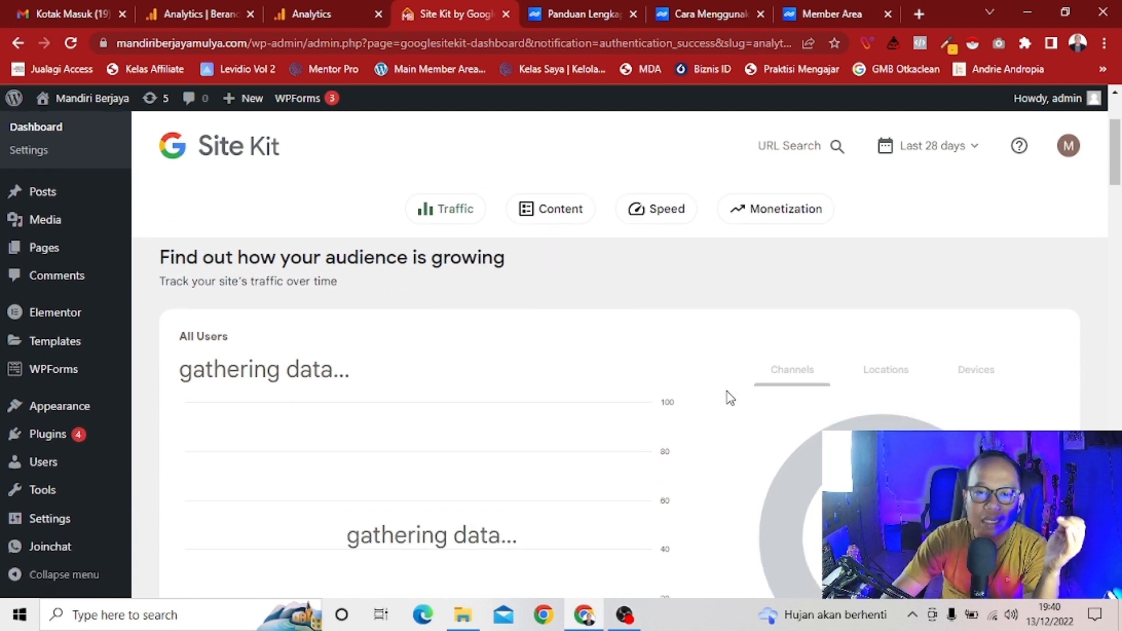
{"action": "scroll", "coordinate": [727, 392], "scroll_direction": "down", "scroll_amount": 6}
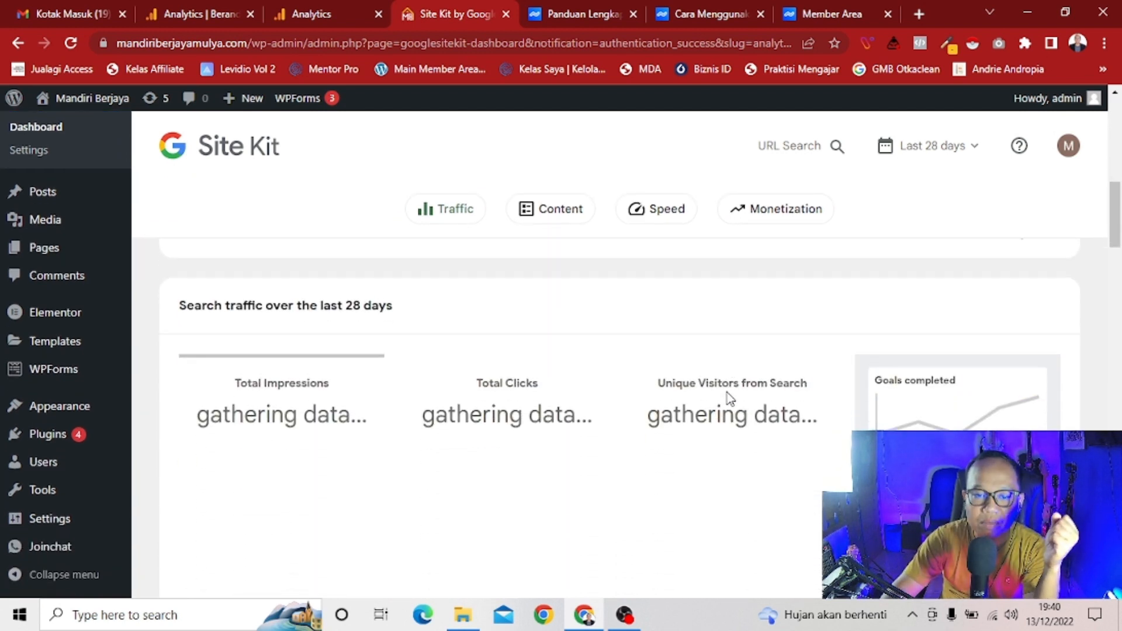
{"action": "scroll", "coordinate": [730, 398], "scroll_direction": "up", "scroll_amount": 3}
{"action": "scroll", "coordinate": [730, 393], "scroll_direction": "down", "scroll_amount": 6}
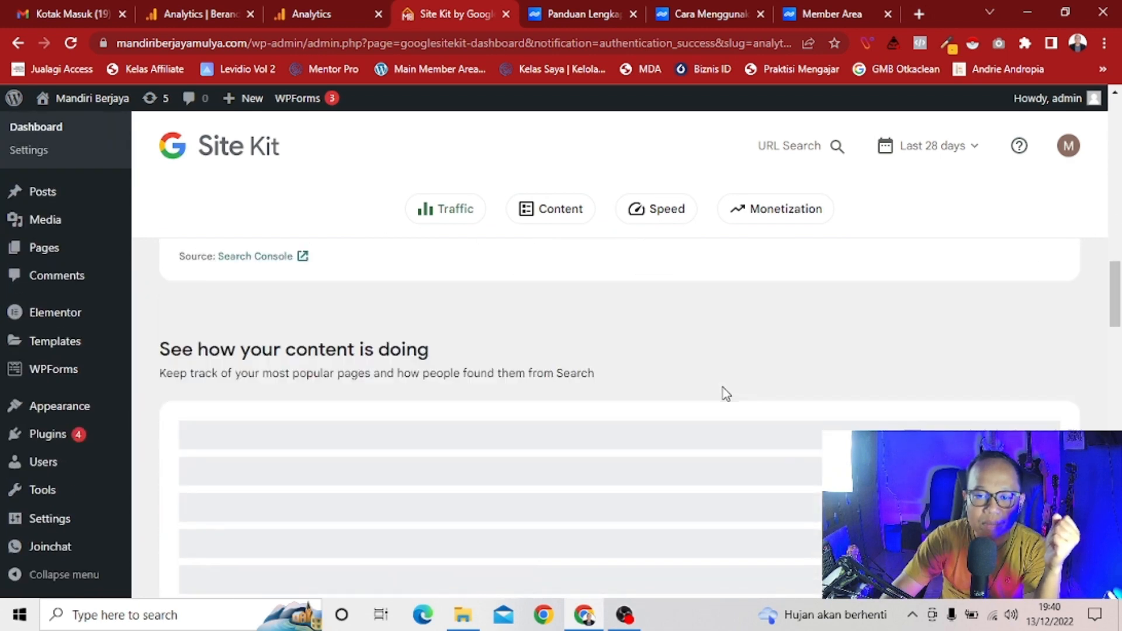
{"action": "scroll", "coordinate": [724, 394], "scroll_direction": "up", "scroll_amount": 8}
{"action": "scroll", "coordinate": [726, 395], "scroll_direction": "up", "scroll_amount": 5}
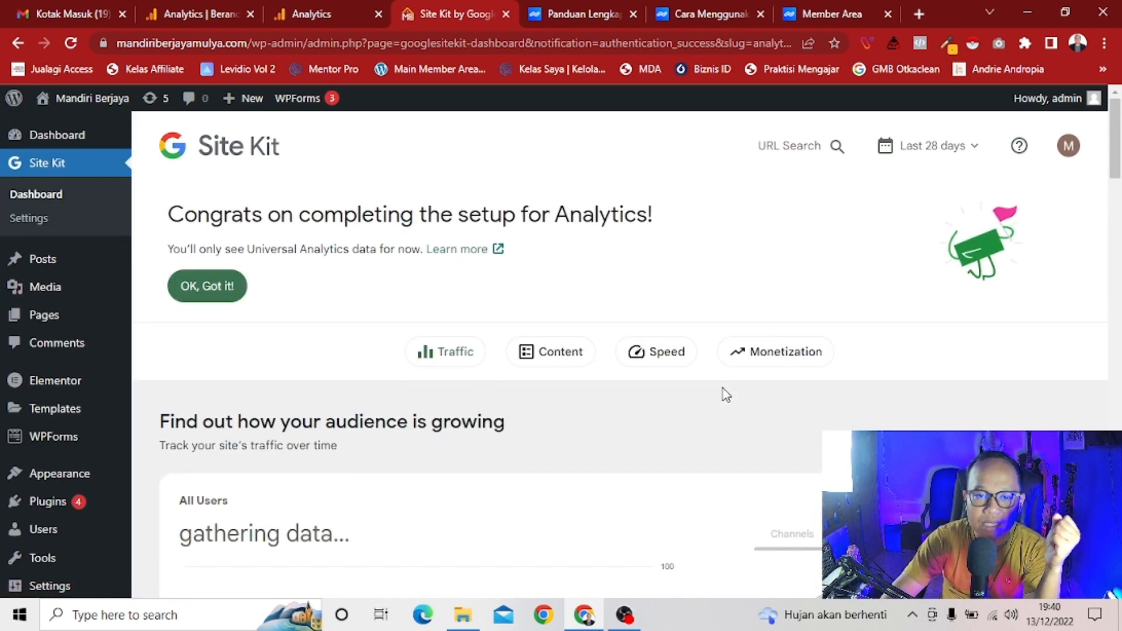
Dismiss the Analytics setup completion notice and review the traffic section of the Site Kit dashboard
{"action": "left_click", "coordinate": [227, 296]}
{"action": "left_click", "coordinate": [276, 306]}
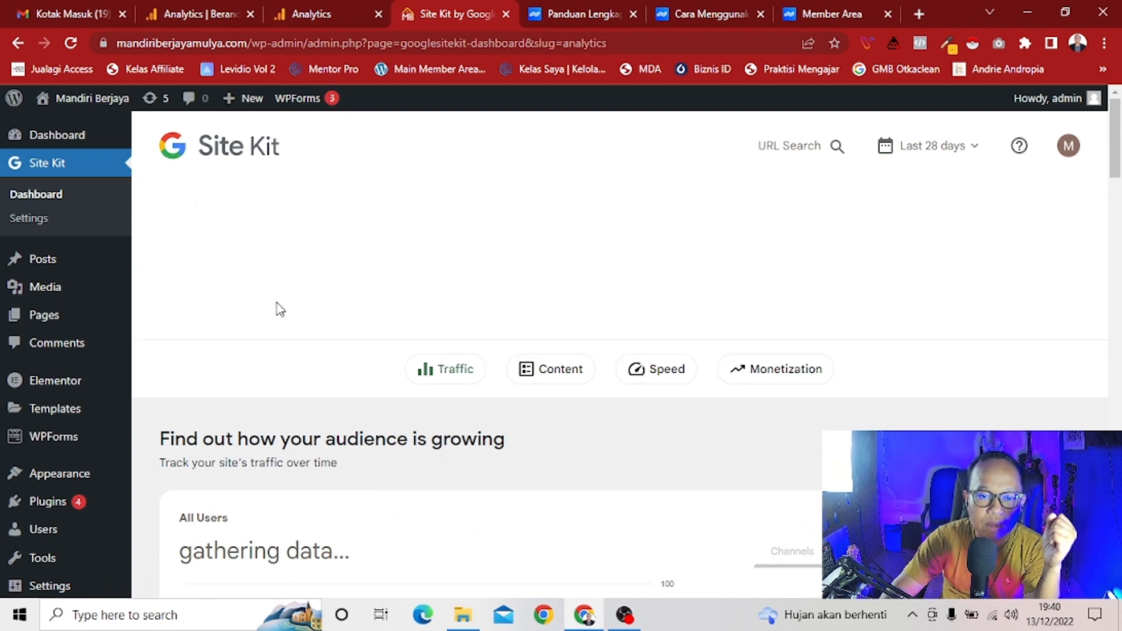
{"action": "scroll", "coordinate": [803, 406], "scroll_direction": "down", "scroll_amount": 2}
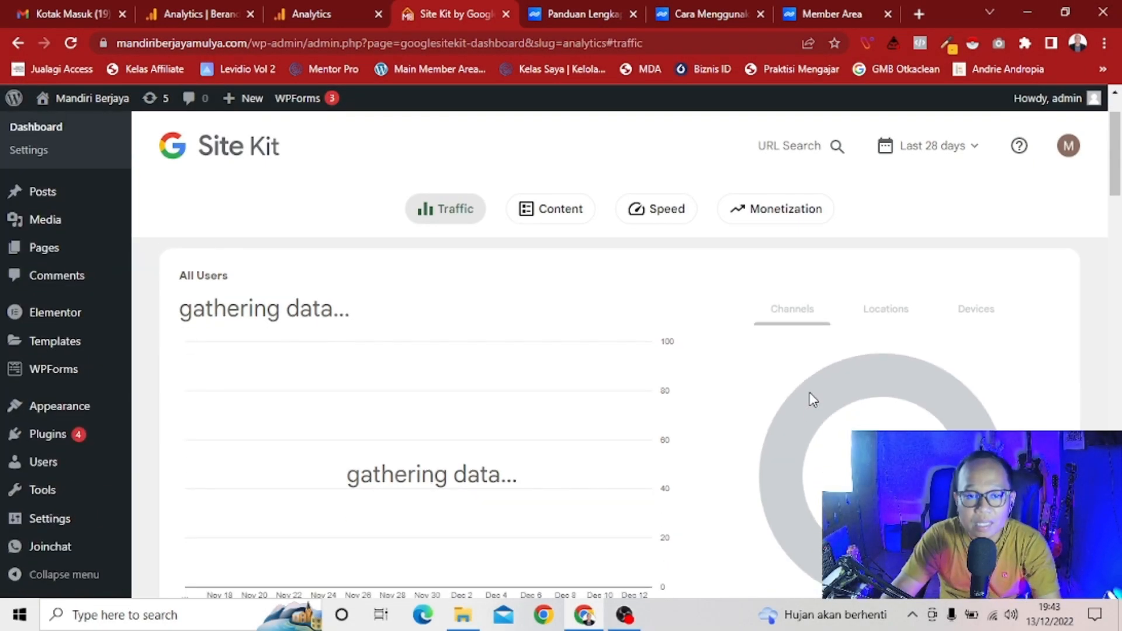
{"action": "scroll", "coordinate": [810, 398], "scroll_direction": "down", "scroll_amount": 3}
{"action": "scroll", "coordinate": [803, 423], "scroll_direction": "up", "scroll_amount": 4}
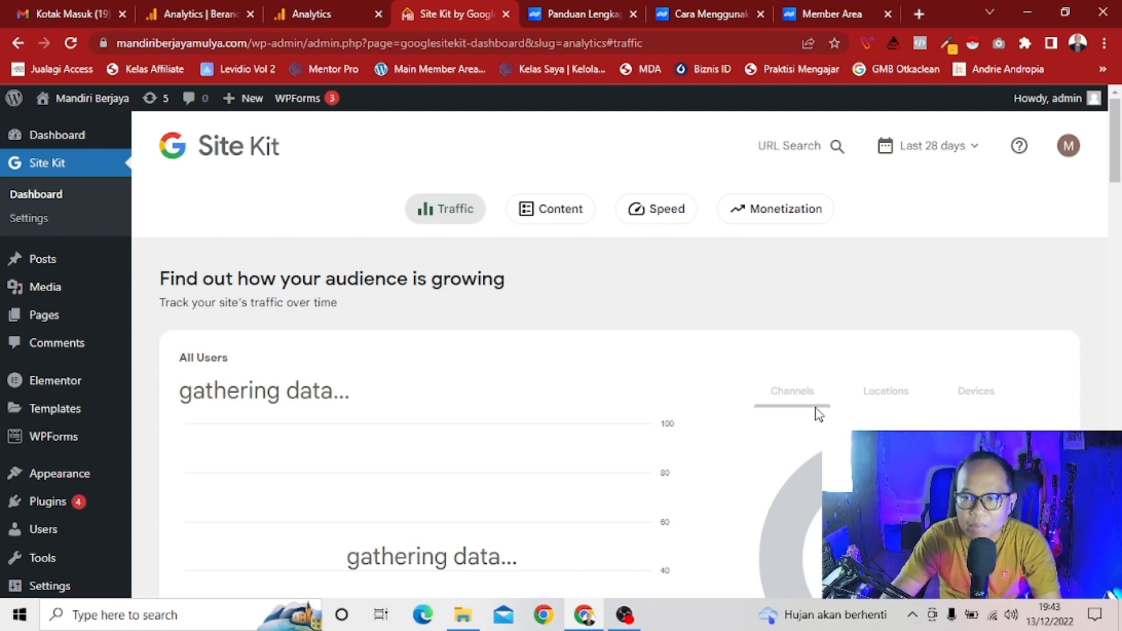
{"action": "scroll", "coordinate": [816, 406], "scroll_direction": "down", "scroll_amount": 1}
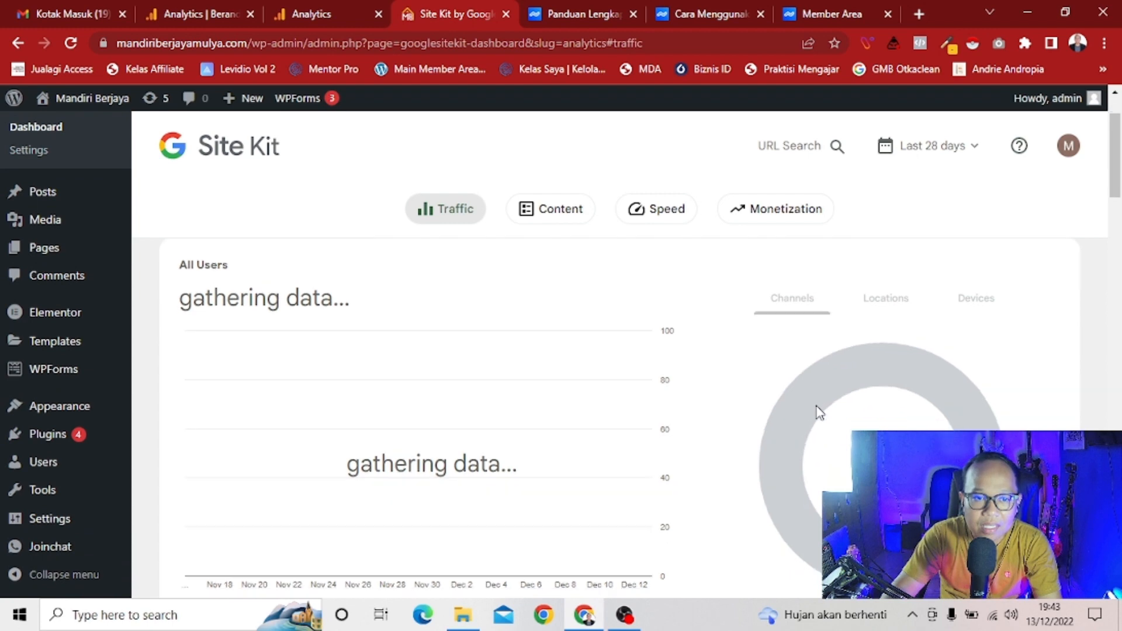
{"action": "scroll", "coordinate": [816, 405], "scroll_direction": "up", "scroll_amount": 1}
Switch to Google Analytics and examine the manual Google tag code in the mandiri berjaya mulya web stream's installation instructions
{"action": "left_click", "coordinate": [259, 8]}
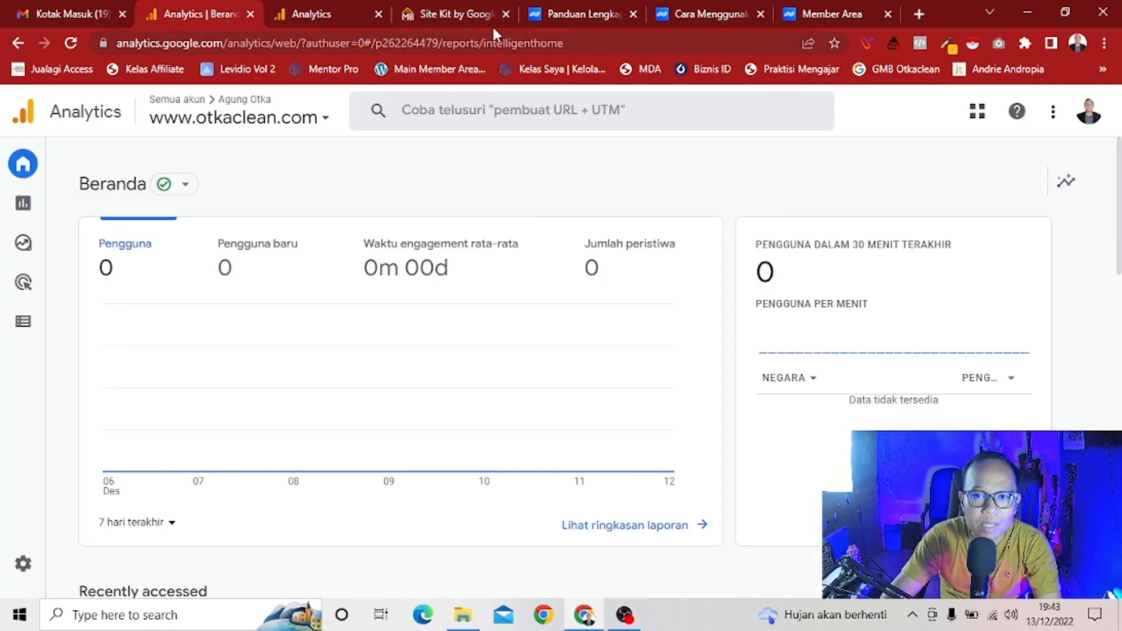
{"action": "left_click", "coordinate": [288, 15]}
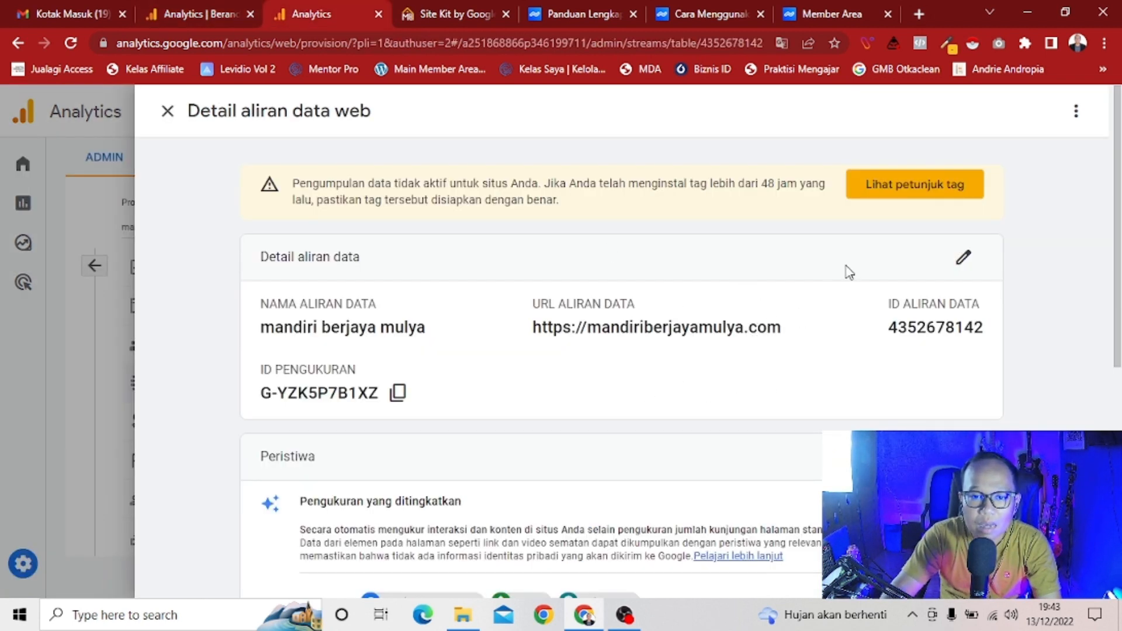
{"action": "scroll", "coordinate": [699, 338], "scroll_direction": "down", "scroll_amount": 3}
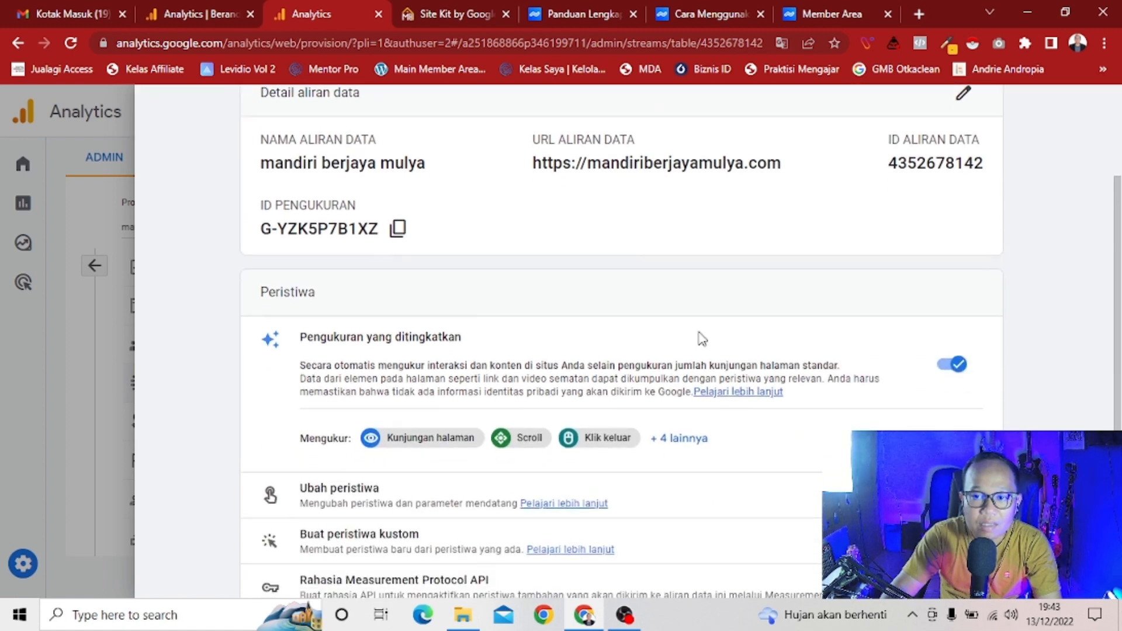
{"action": "scroll", "coordinate": [699, 338], "scroll_direction": "up", "scroll_amount": 3}
{"action": "left_click", "coordinate": [926, 195]}
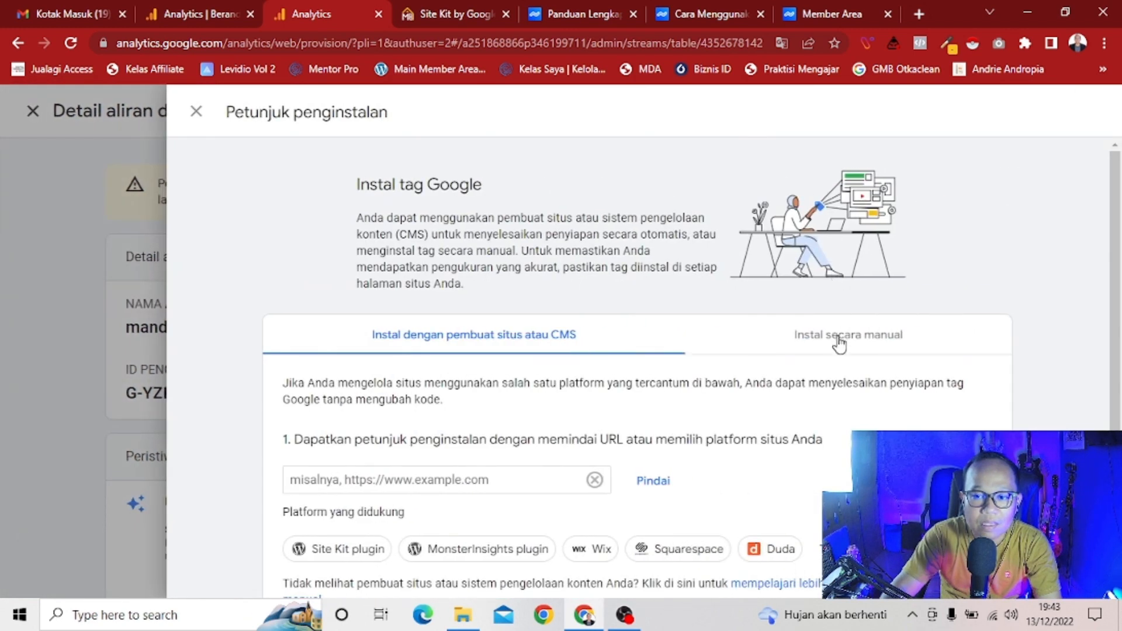
{"action": "left_click", "coordinate": [848, 336]}
{"action": "scroll", "coordinate": [859, 295], "scroll_direction": "down", "scroll_amount": 3}
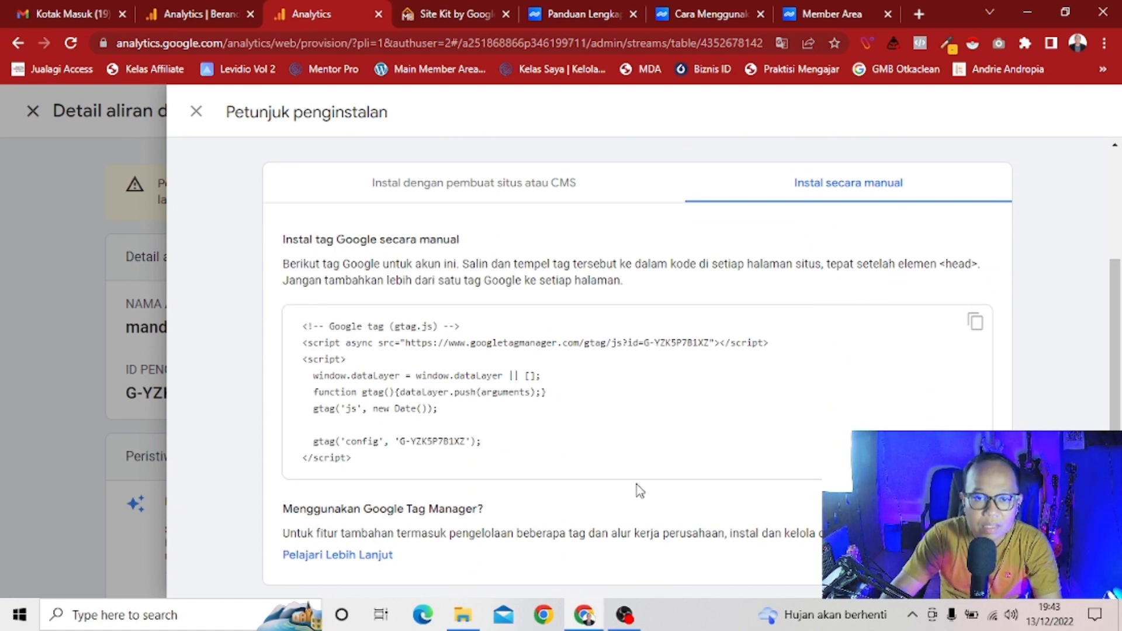
{"action": "scroll", "coordinate": [659, 485], "scroll_direction": "up", "scroll_amount": 3}
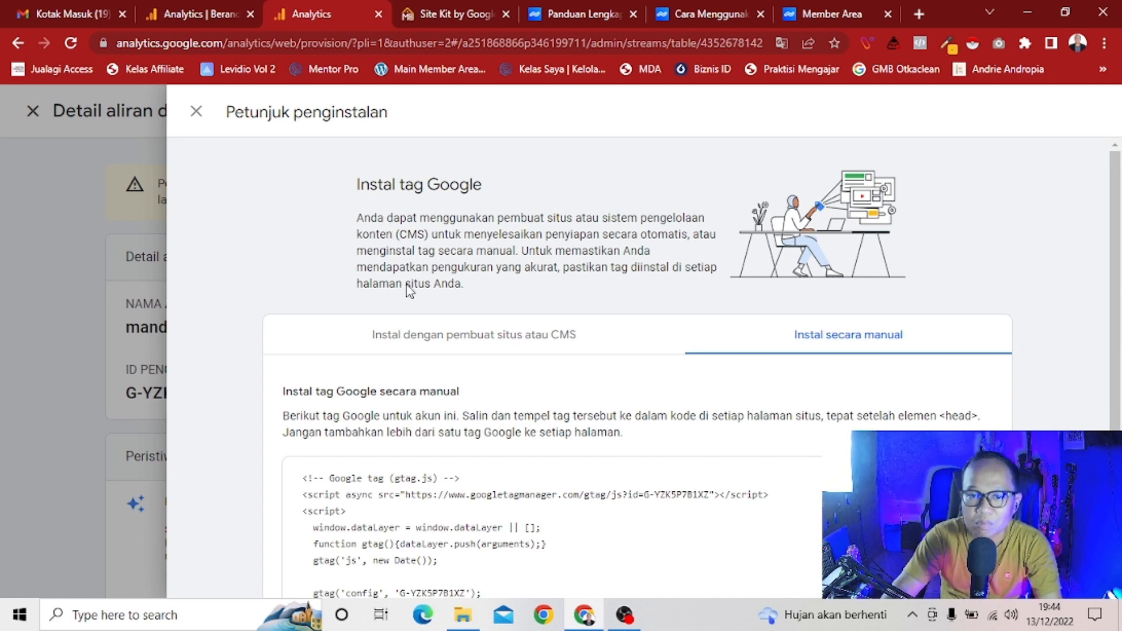
{"action": "left_click", "coordinate": [436, 335]}
Return to Site Kit in WordPress and check the connected services in its settings, including the Search Console property
{"action": "left_click", "coordinate": [453, 13]}
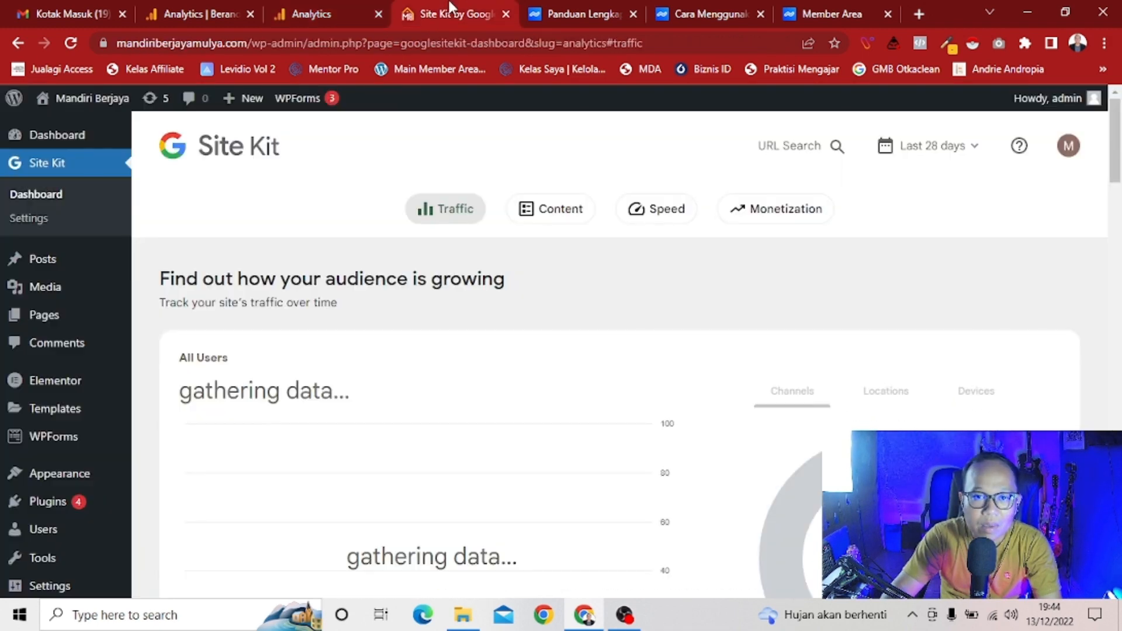
{"action": "left_click", "coordinate": [41, 219]}
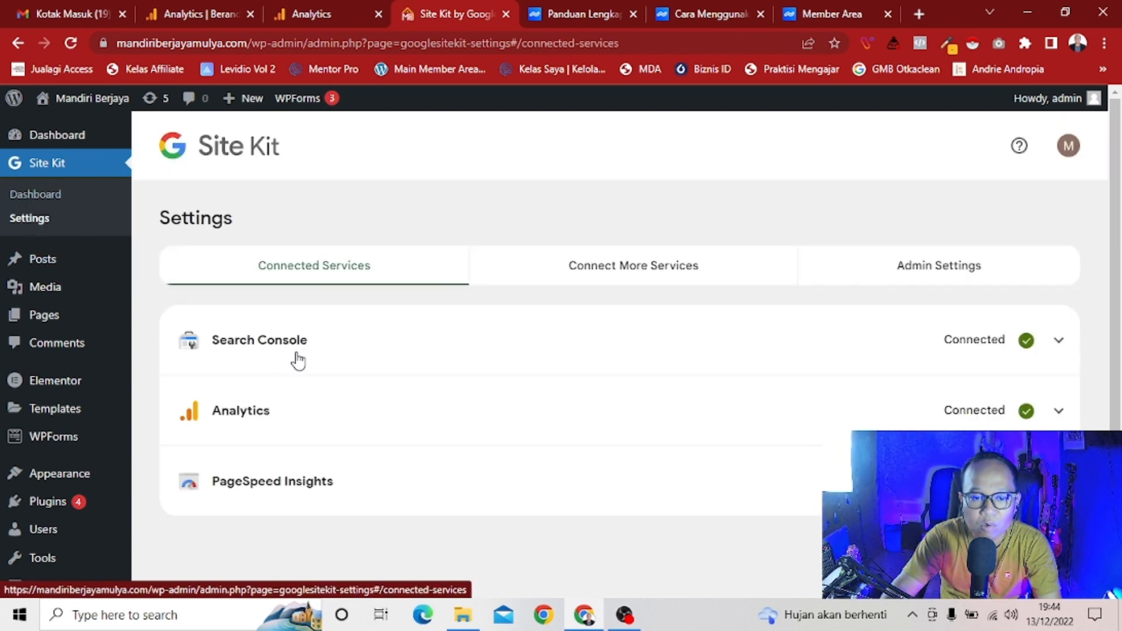
{"action": "scroll", "coordinate": [253, 443], "scroll_direction": "down", "scroll_amount": 2}
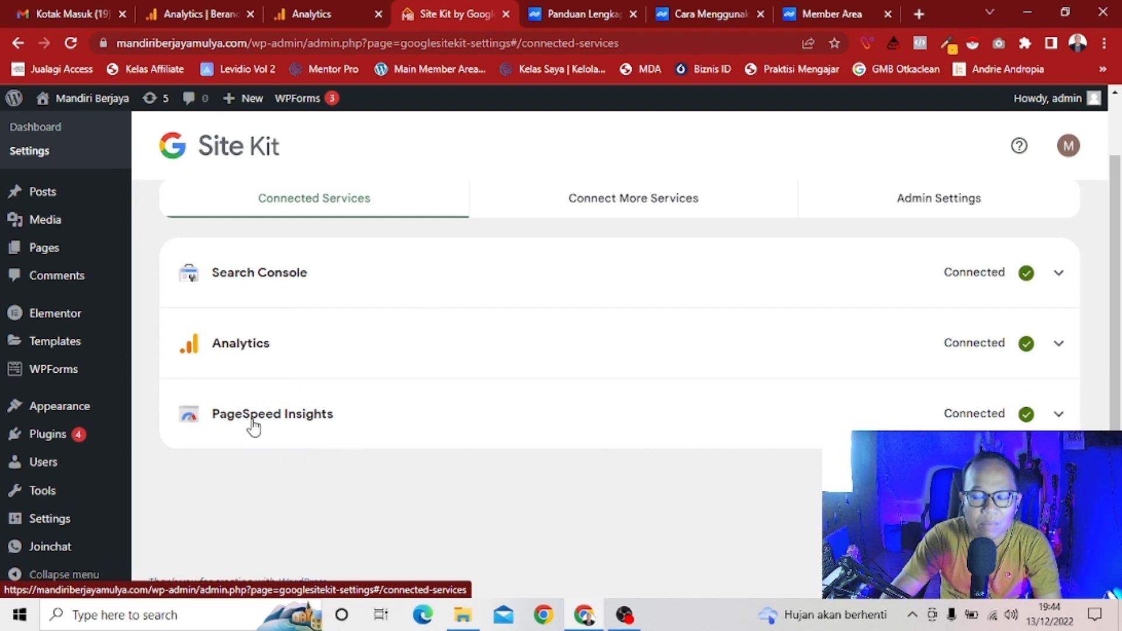
{"action": "left_click", "coordinate": [1058, 275]}
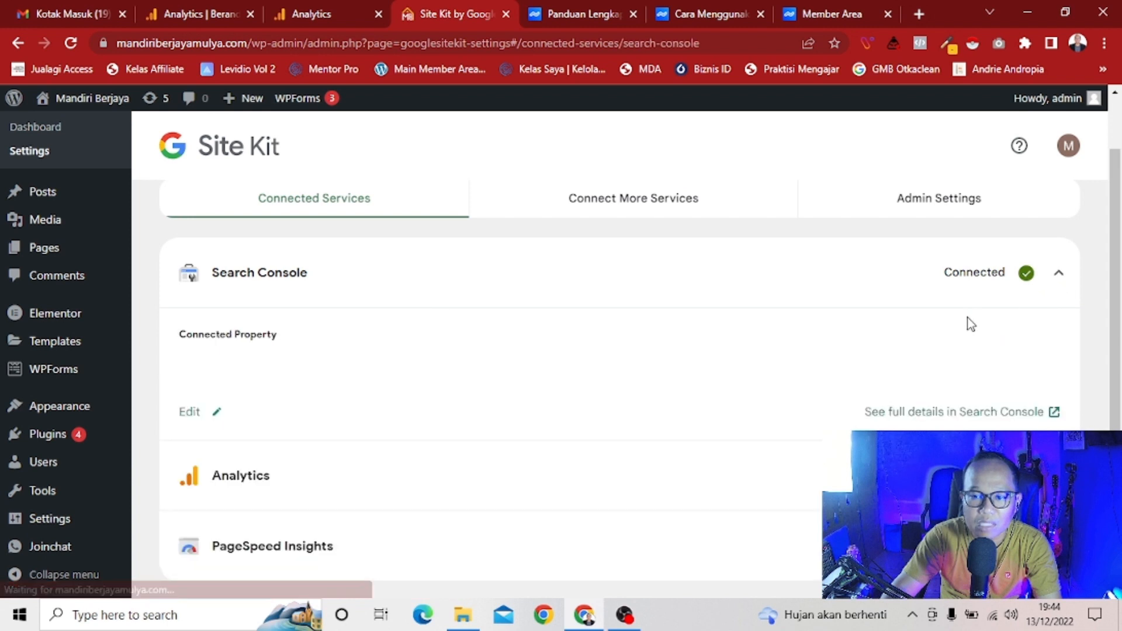
{"action": "scroll", "coordinate": [350, 380], "scroll_direction": "down", "scroll_amount": 1}
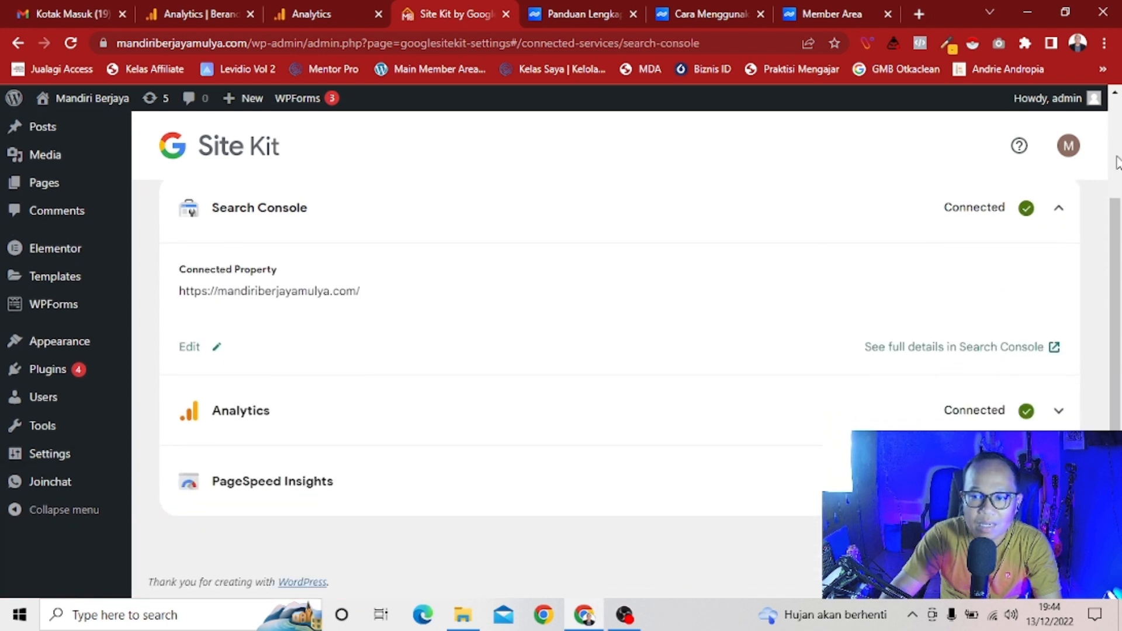
Collapse the Search Console details and review the additional services, admin settings and connected services in the Site Kit settings
{"action": "left_click", "coordinate": [1062, 212]}
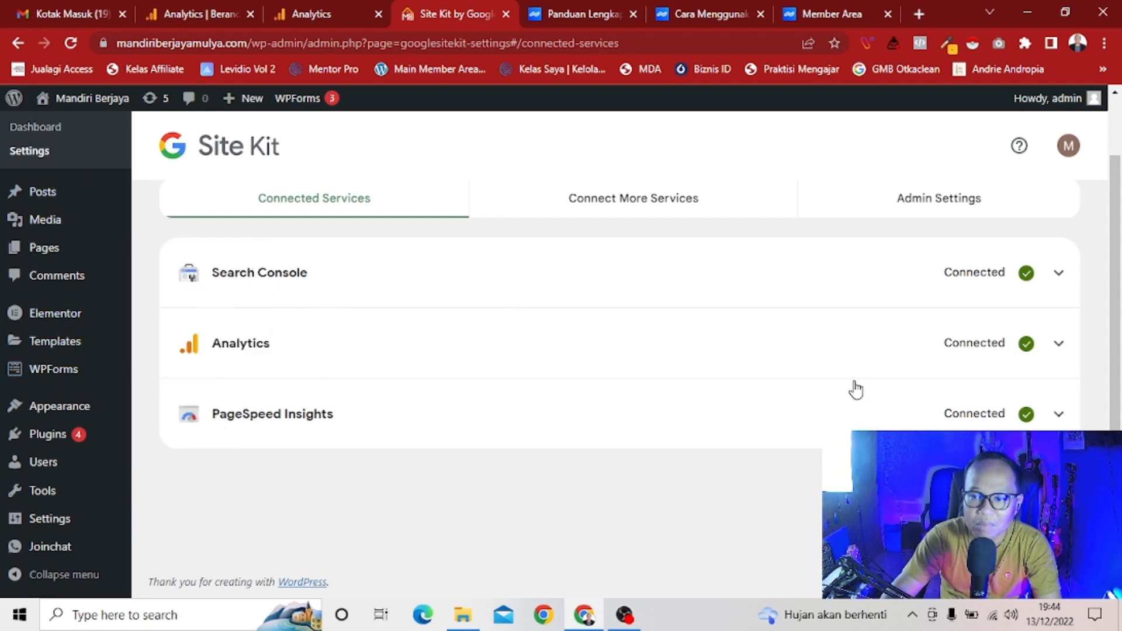
{"action": "left_click", "coordinate": [681, 202]}
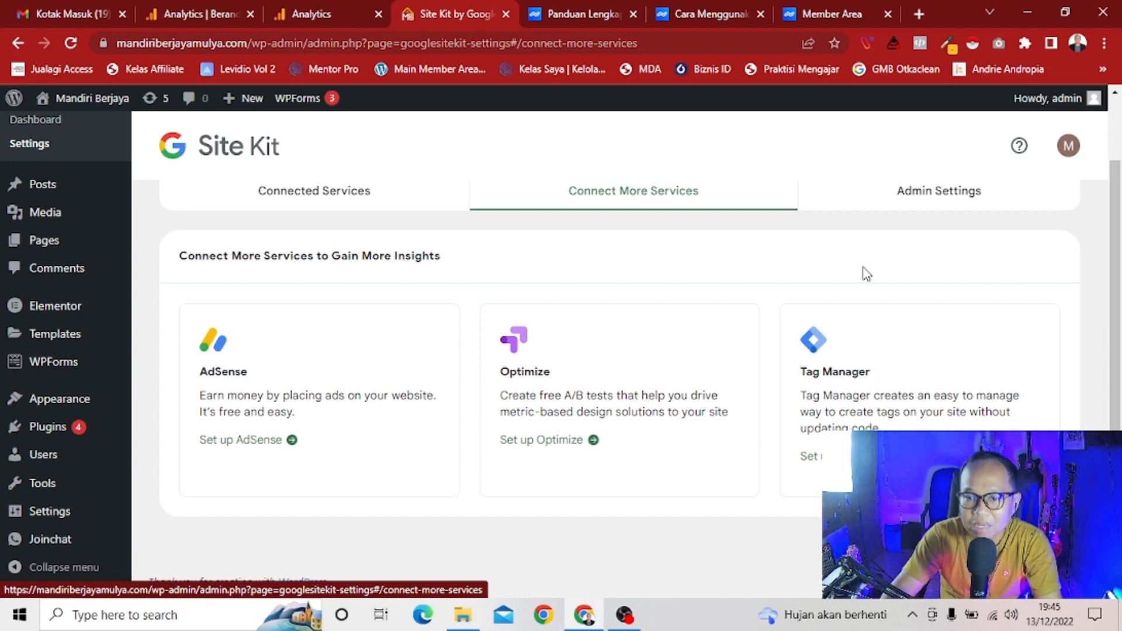
{"action": "left_click", "coordinate": [909, 192]}
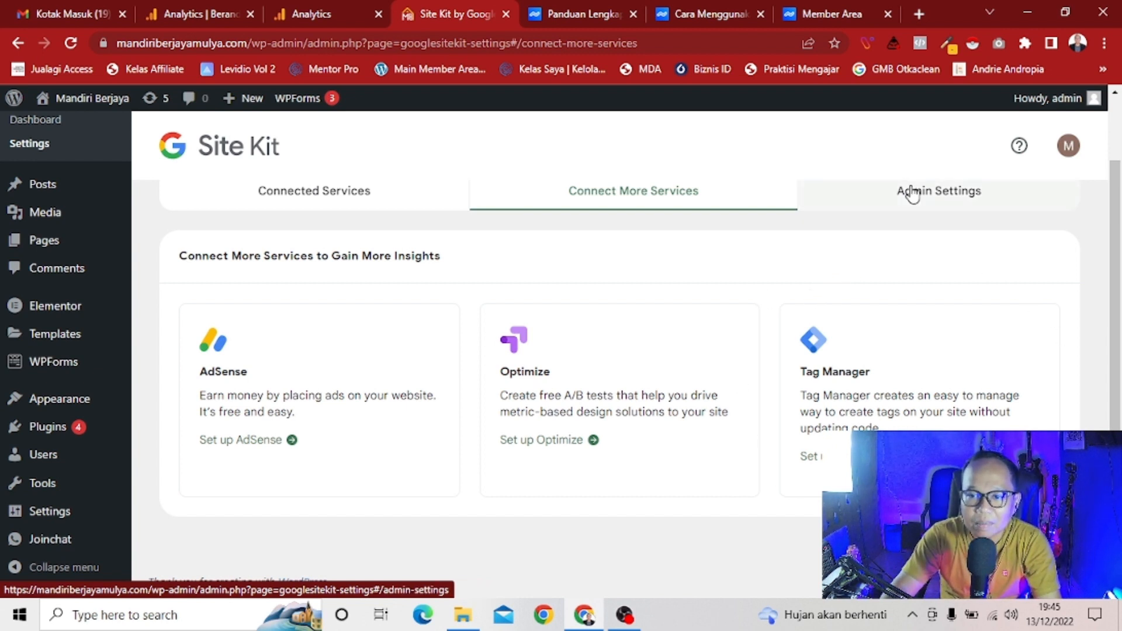
{"action": "left_click", "coordinate": [370, 193]}
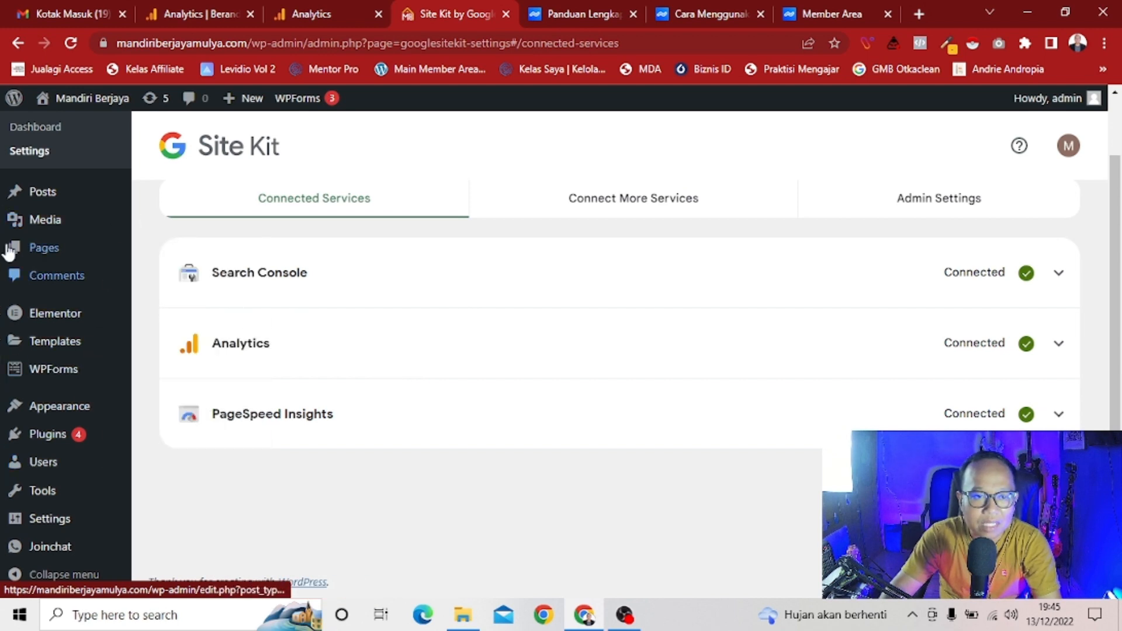
Switch to Google Analytics, close the installation instructions and web stream details, and examine the property's report summary
{"action": "left_click", "coordinate": [298, 12]}
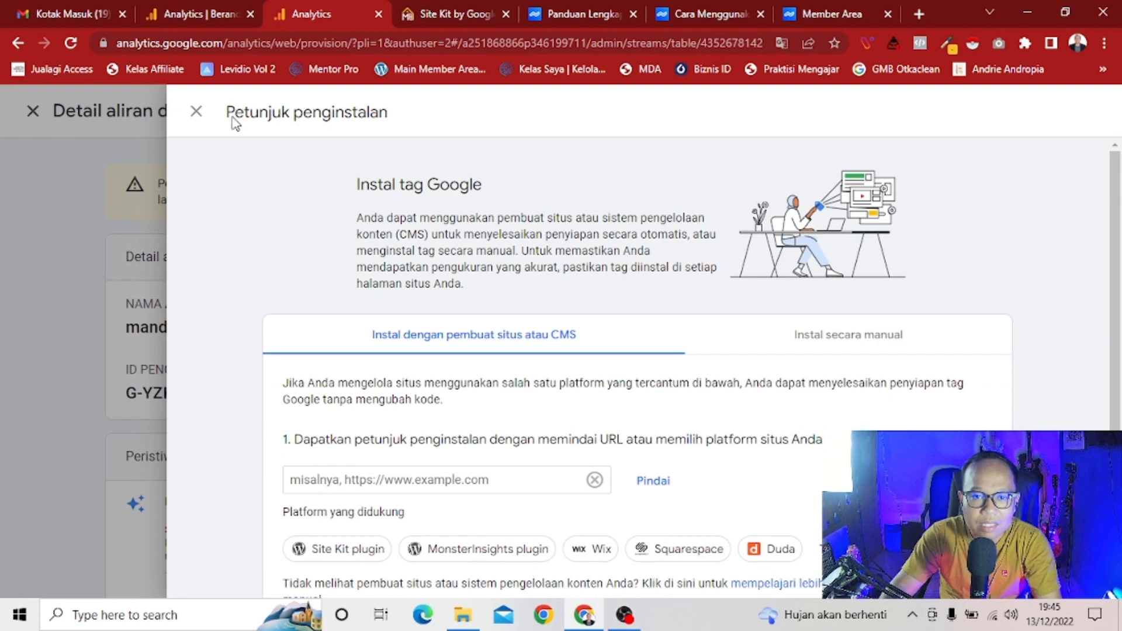
{"action": "left_click", "coordinate": [195, 112]}
{"action": "left_click", "coordinate": [161, 116]}
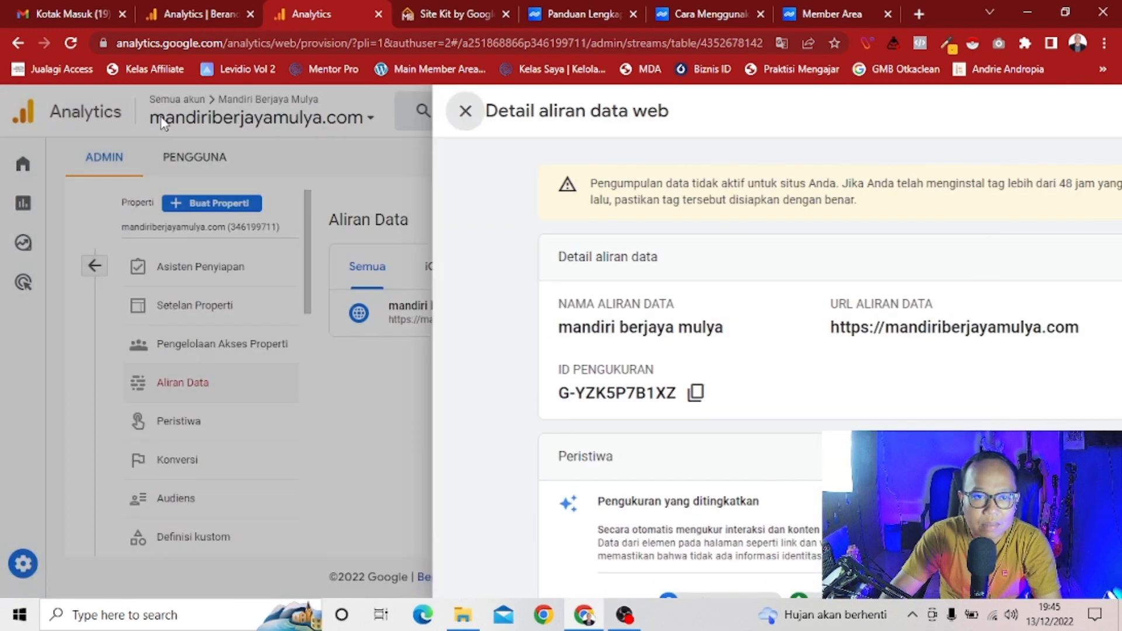
{"action": "mouse_move", "coordinate": [32, 216]}
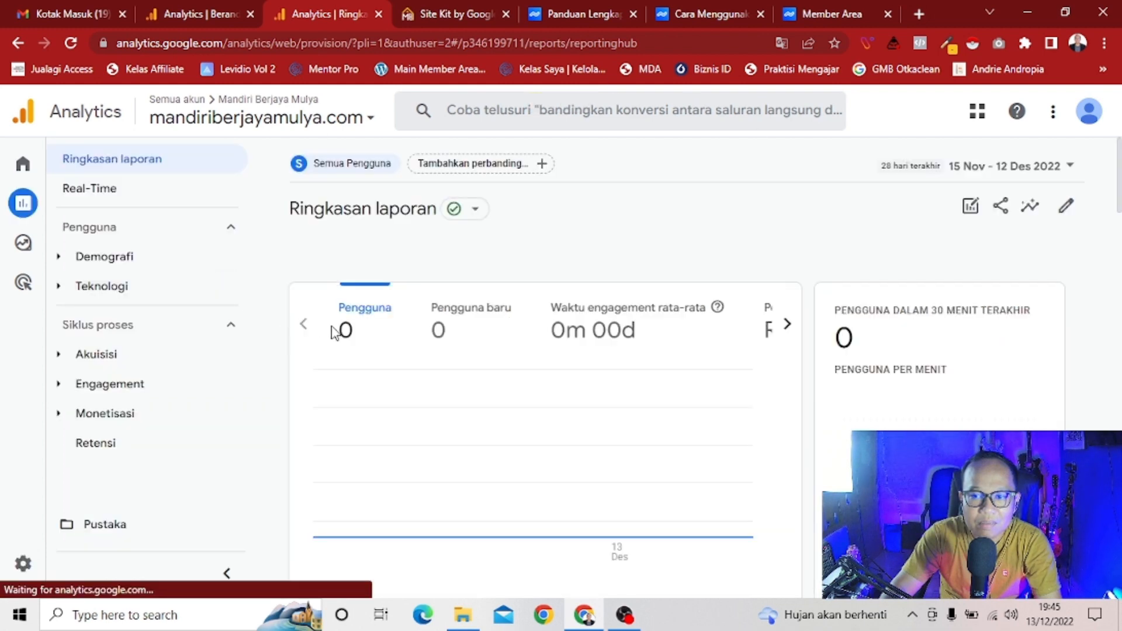
{"action": "scroll", "coordinate": [388, 335], "scroll_direction": "down", "scroll_amount": 6}
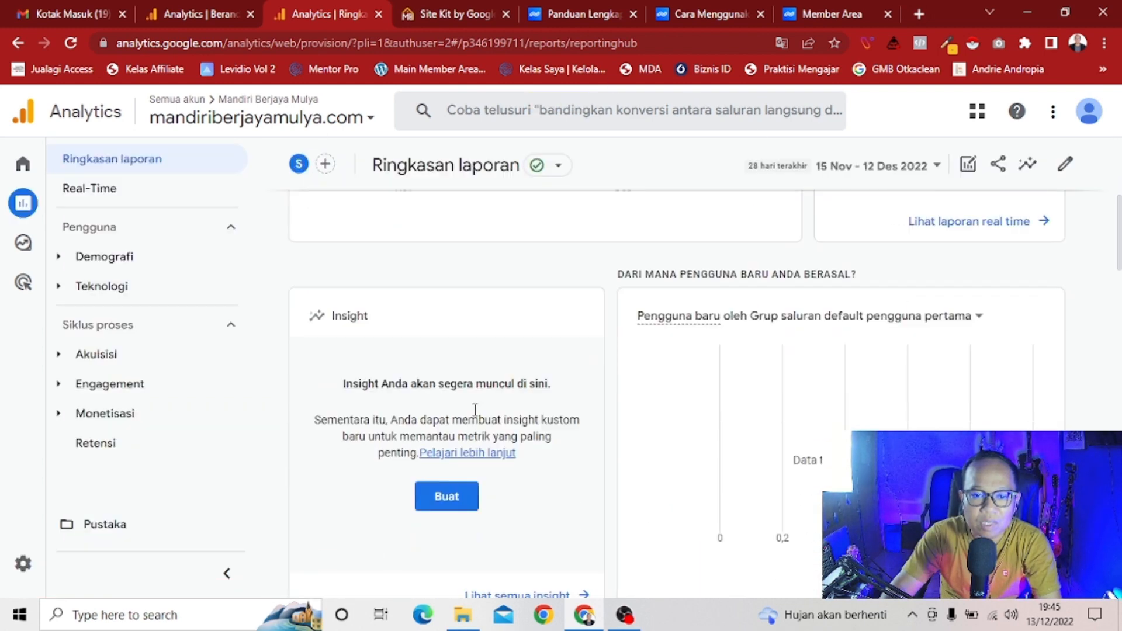
{"action": "scroll", "coordinate": [556, 441], "scroll_direction": "down", "scroll_amount": 3}
{"action": "scroll", "coordinate": [581, 426], "scroll_direction": "up", "scroll_amount": 10}
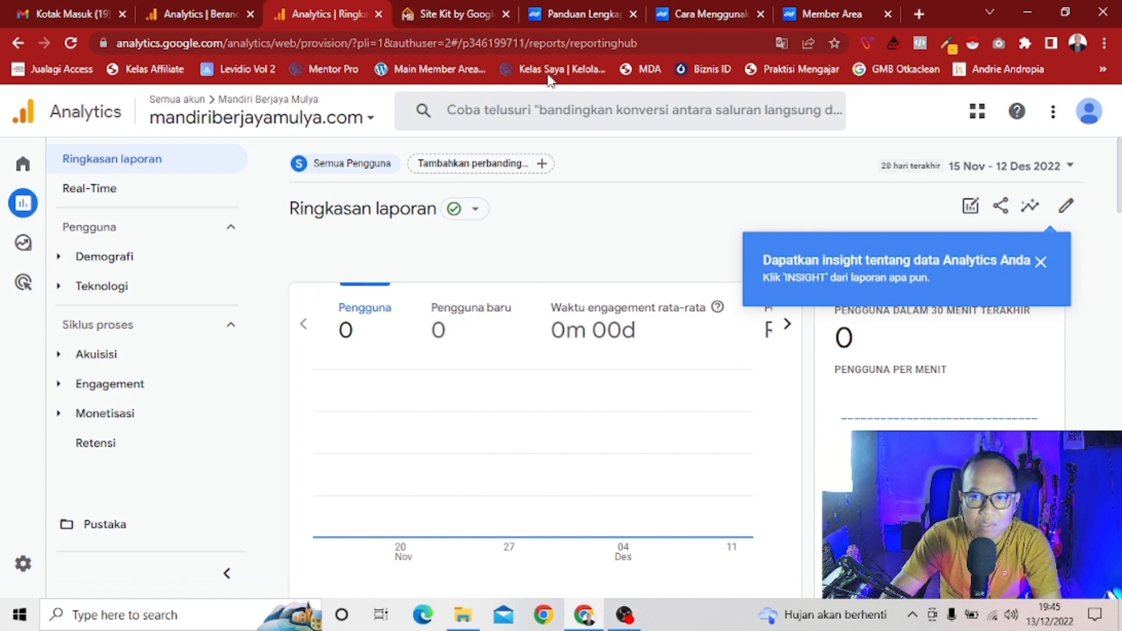
Return to the Site Kit dashboard in WordPress and review its content, speed, monetization and traffic sections
{"action": "left_click", "coordinate": [459, 14]}
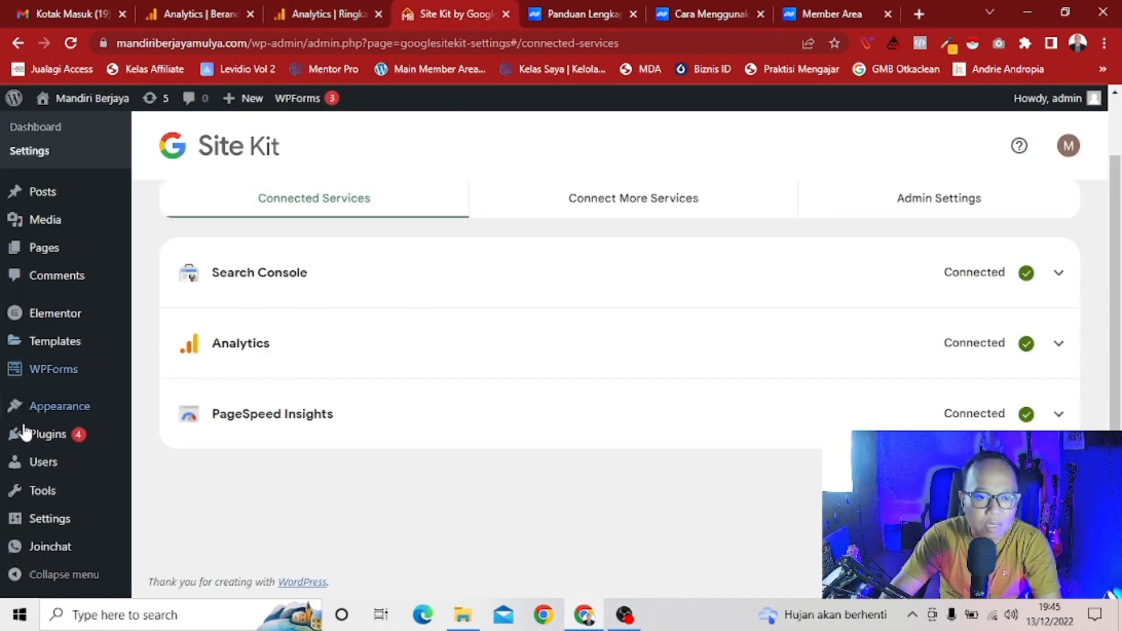
{"action": "scroll", "coordinate": [41, 353], "scroll_direction": "up", "scroll_amount": 1}
{"action": "scroll", "coordinate": [39, 350], "scroll_direction": "up", "scroll_amount": 2}
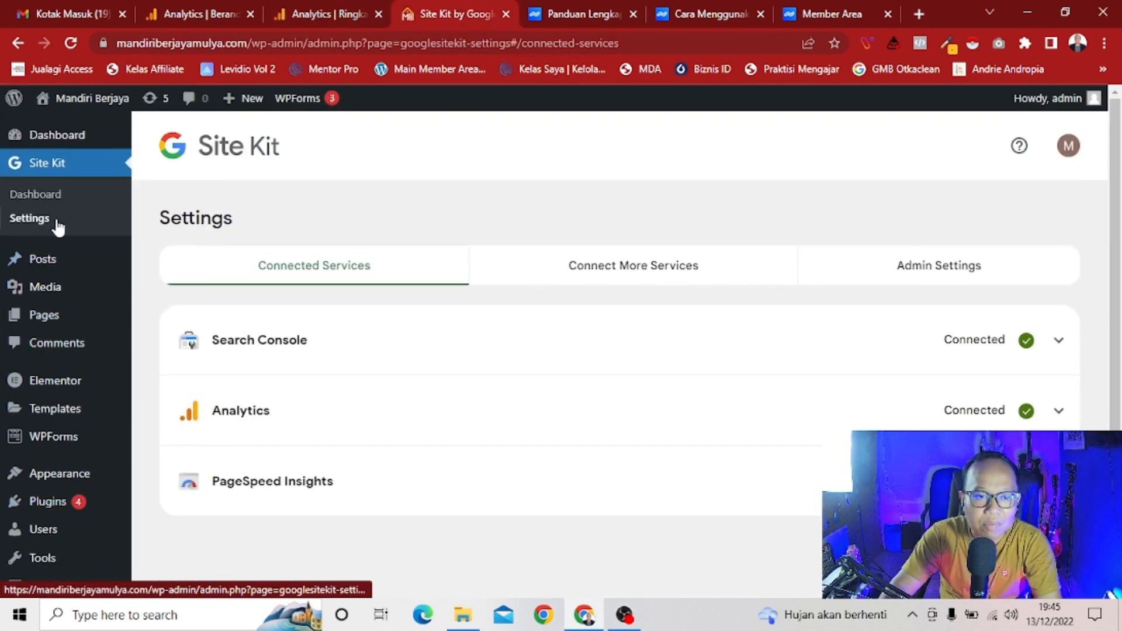
{"action": "left_click", "coordinate": [61, 165]}
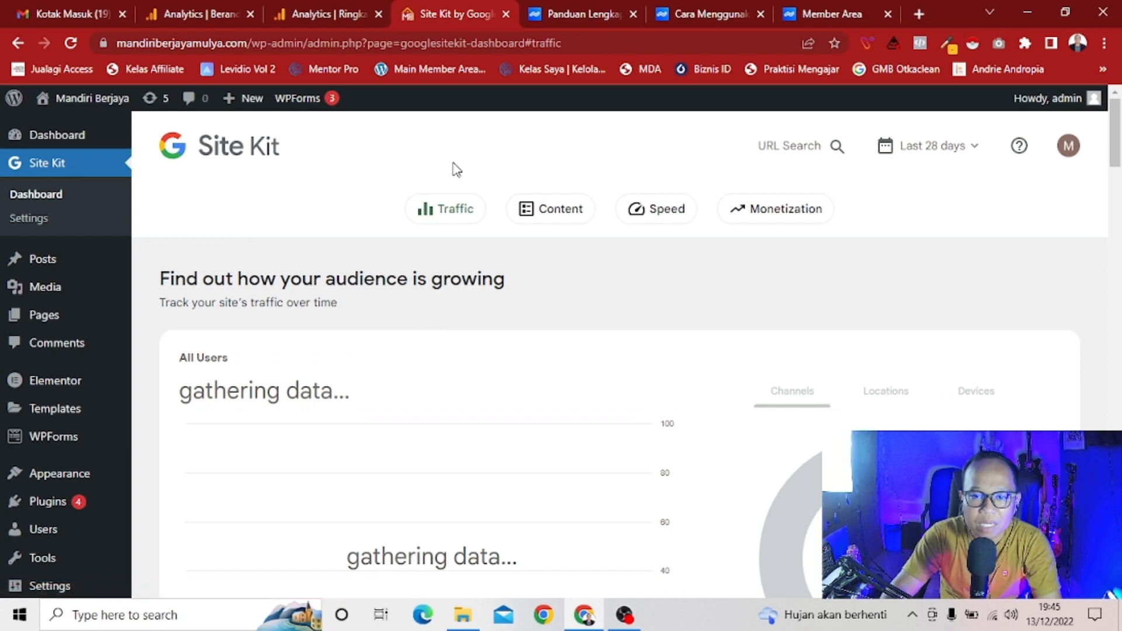
{"action": "left_click", "coordinate": [553, 208]}
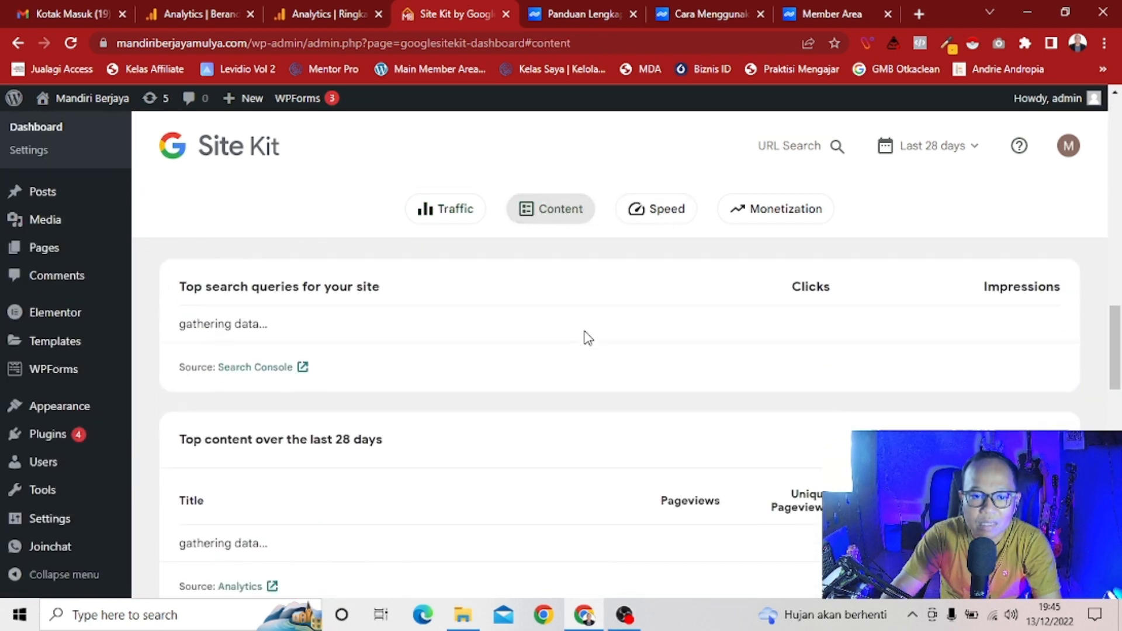
{"action": "left_click", "coordinate": [663, 209]}
{"action": "scroll", "coordinate": [523, 374], "scroll_direction": "down", "scroll_amount": 3}
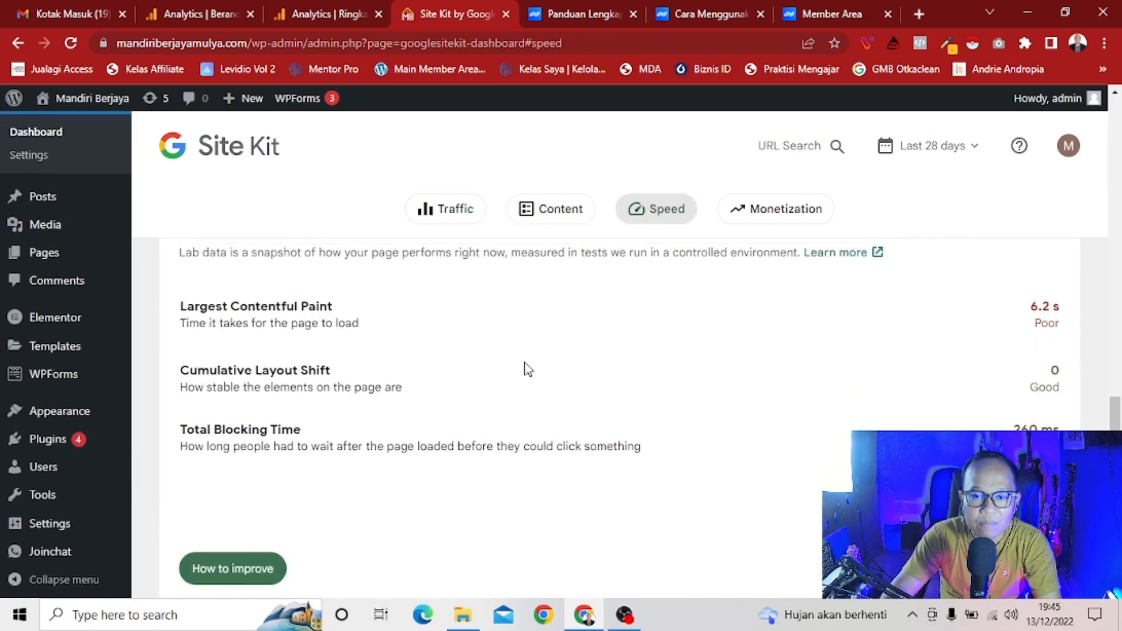
{"action": "scroll", "coordinate": [528, 369], "scroll_direction": "up", "scroll_amount": 5}
{"action": "left_click", "coordinate": [764, 220]}
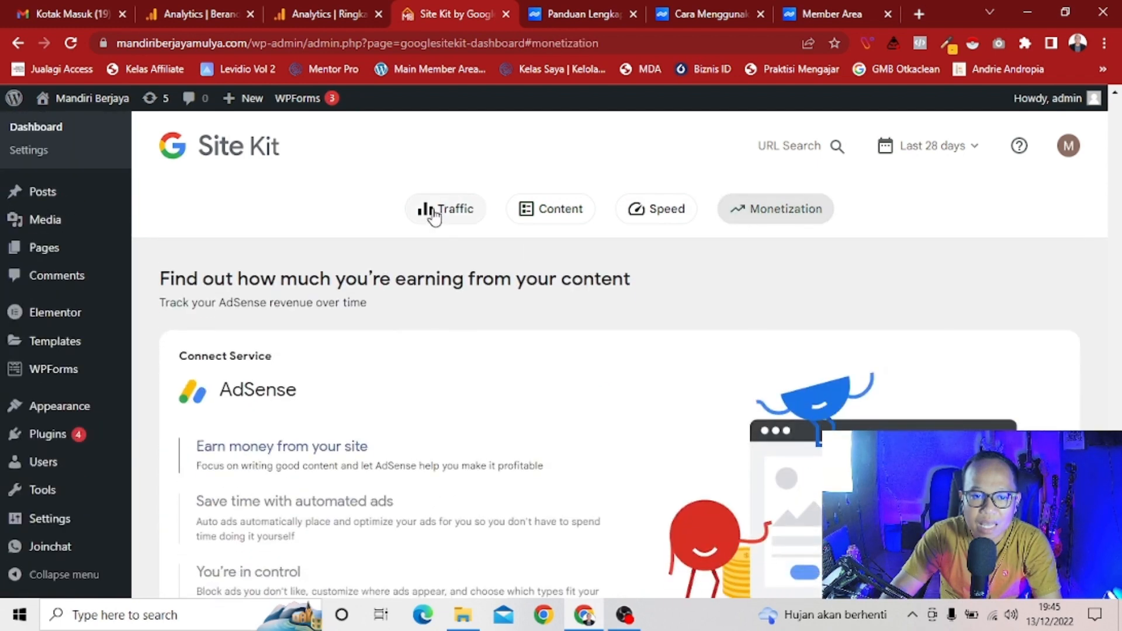
{"action": "left_click", "coordinate": [433, 216]}
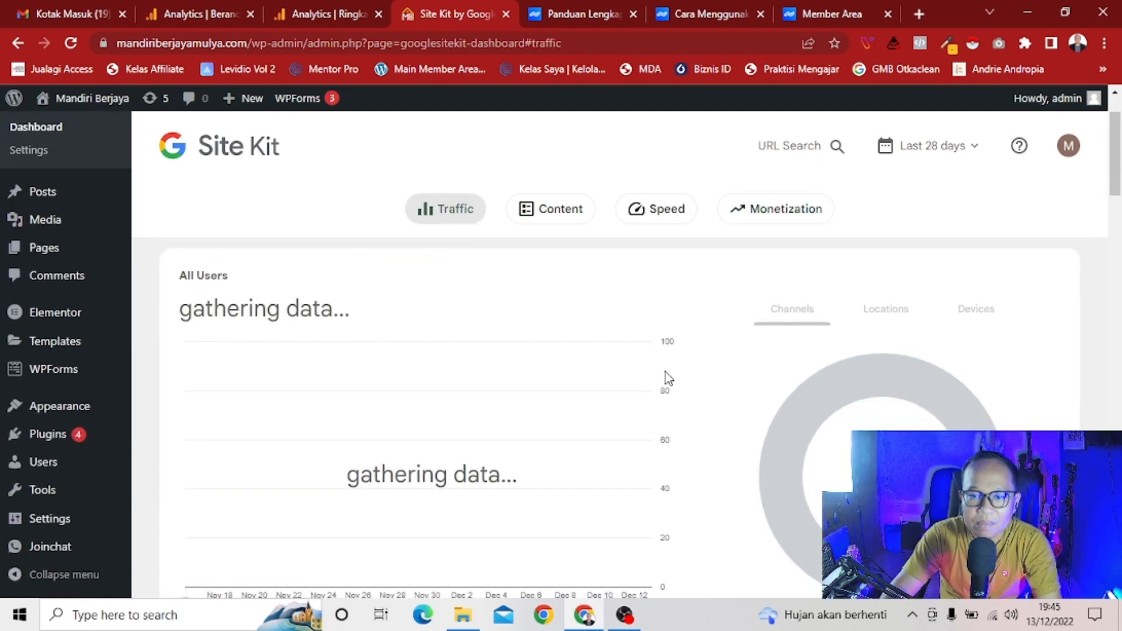